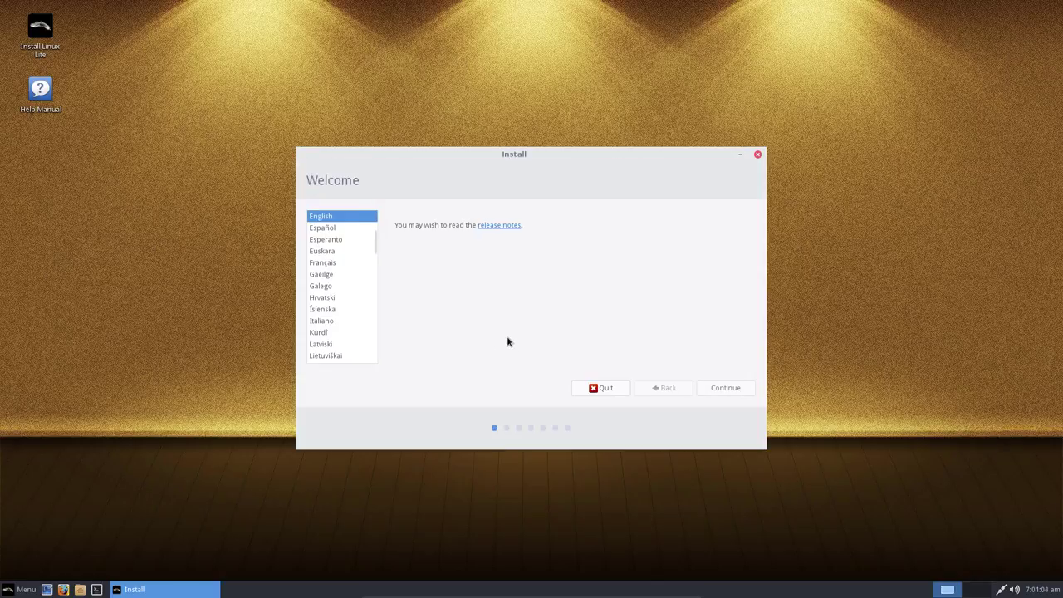
Set up an English installation without updates or third-party software, erasing the disk, and confirm writing the partition changes
left_click(727, 387)
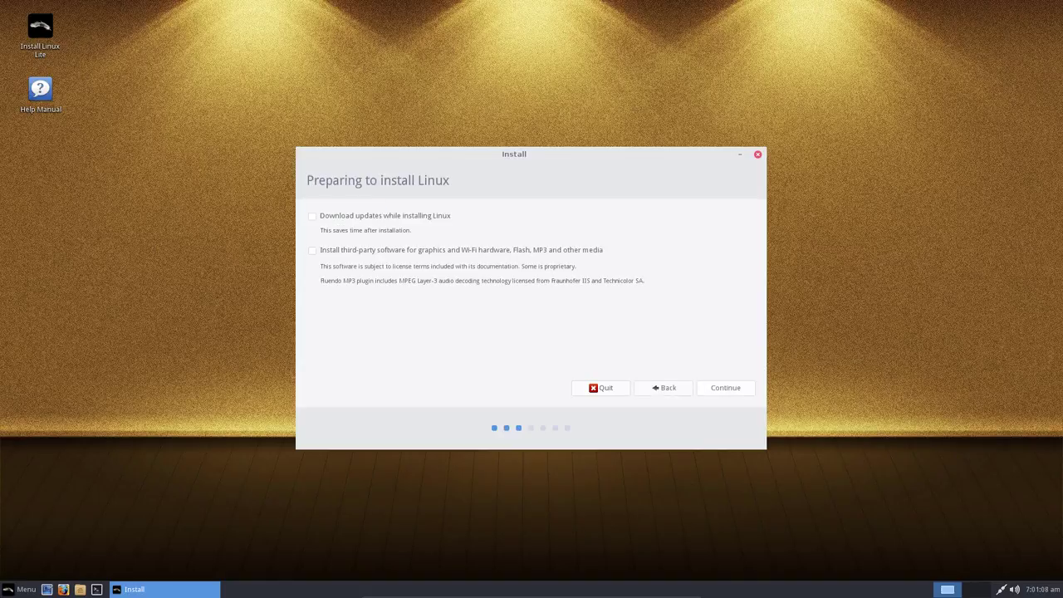
left_click(729, 388)
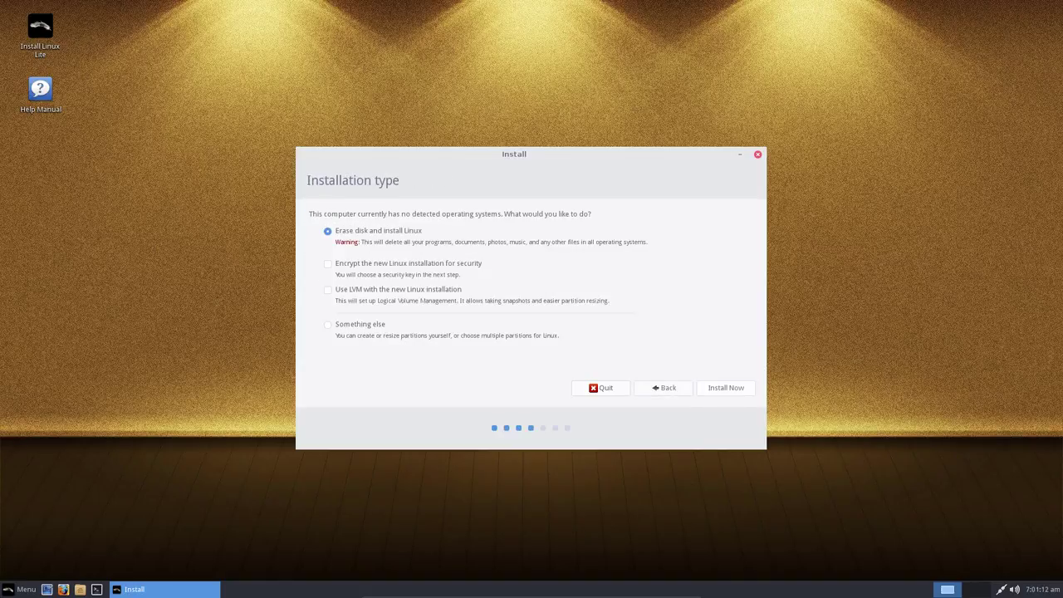
left_click(729, 388)
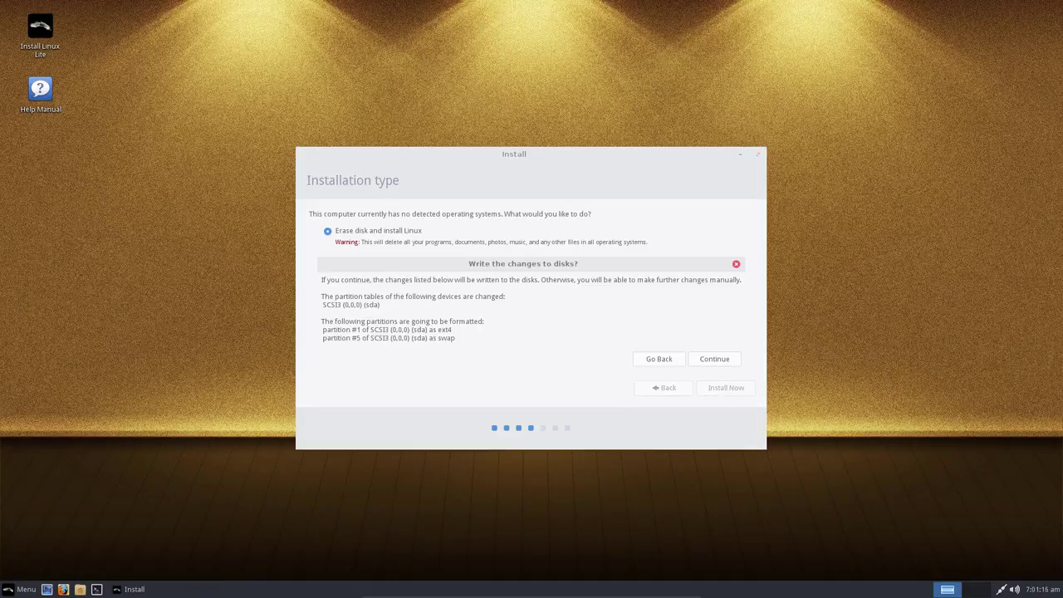
left_click(716, 360)
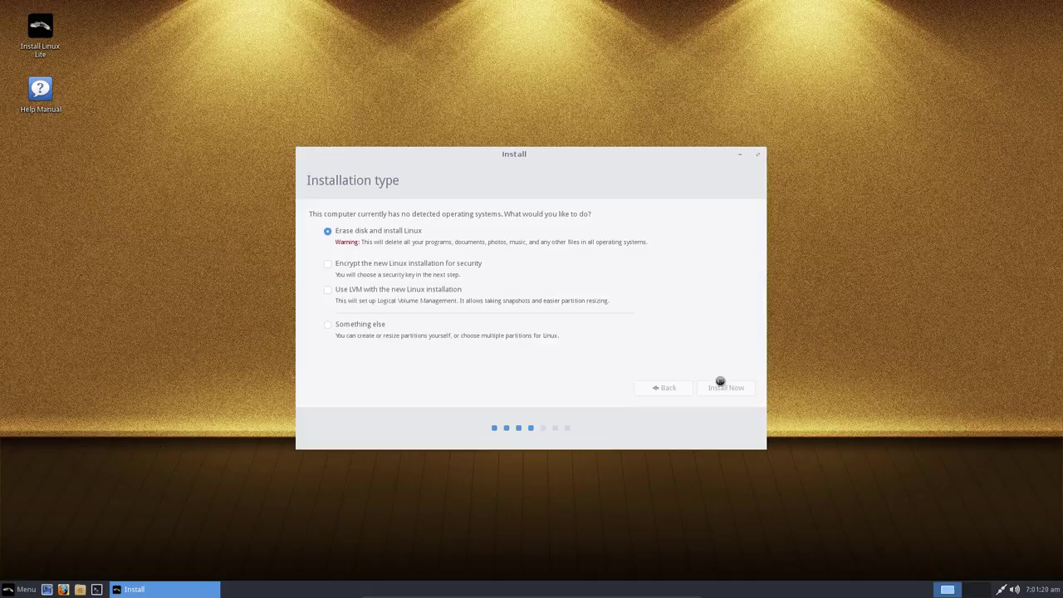
Accept the proposed location and the Belgian keyboard layout
left_click(722, 388)
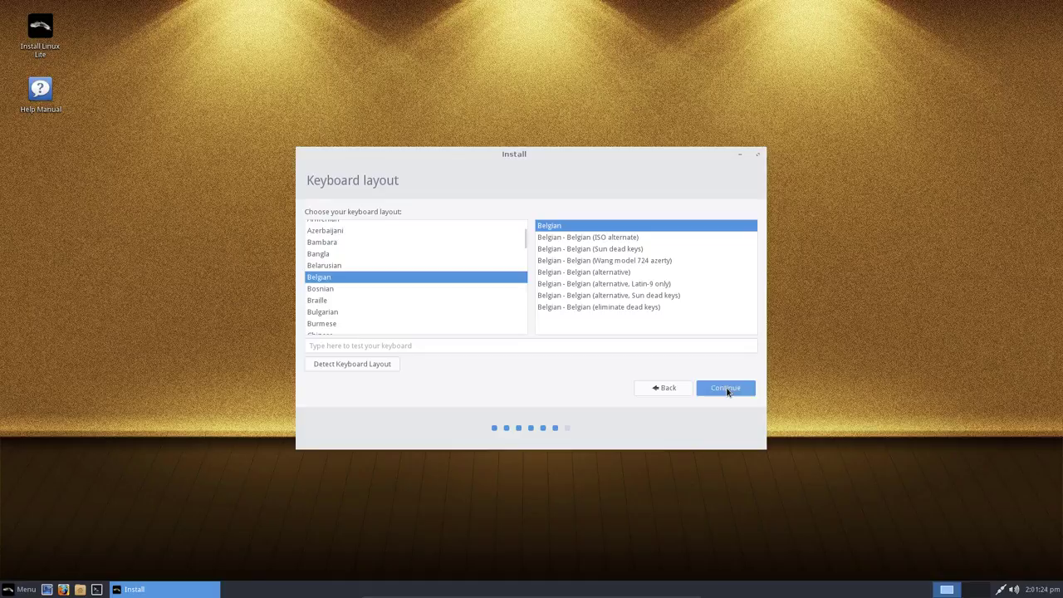
left_click(726, 388)
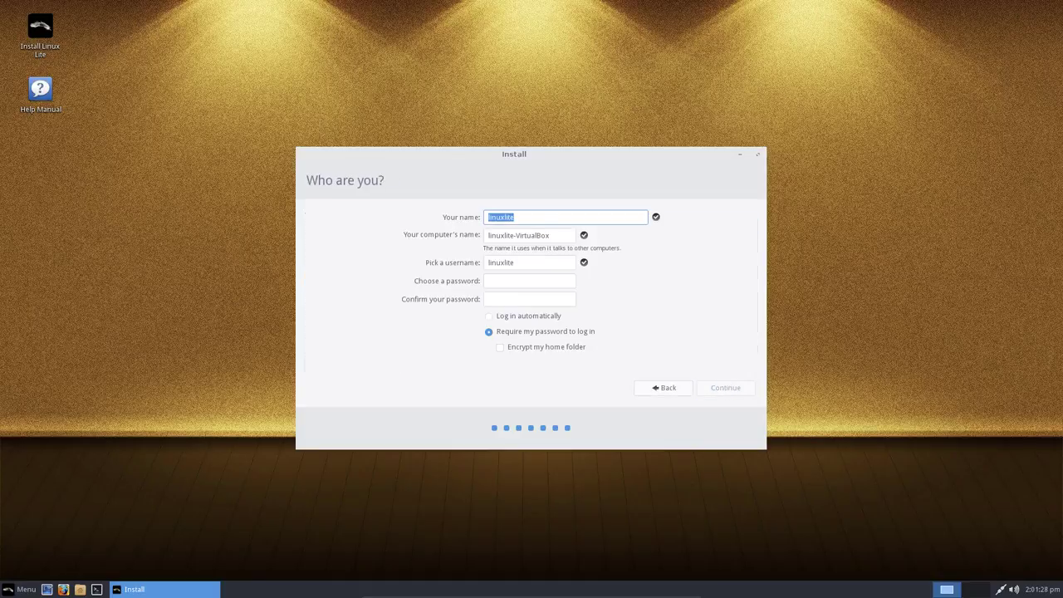
Enter the username and the account password with its confirmation, choose automatic login, and continue the installation
key("Tab")
key("Tab")
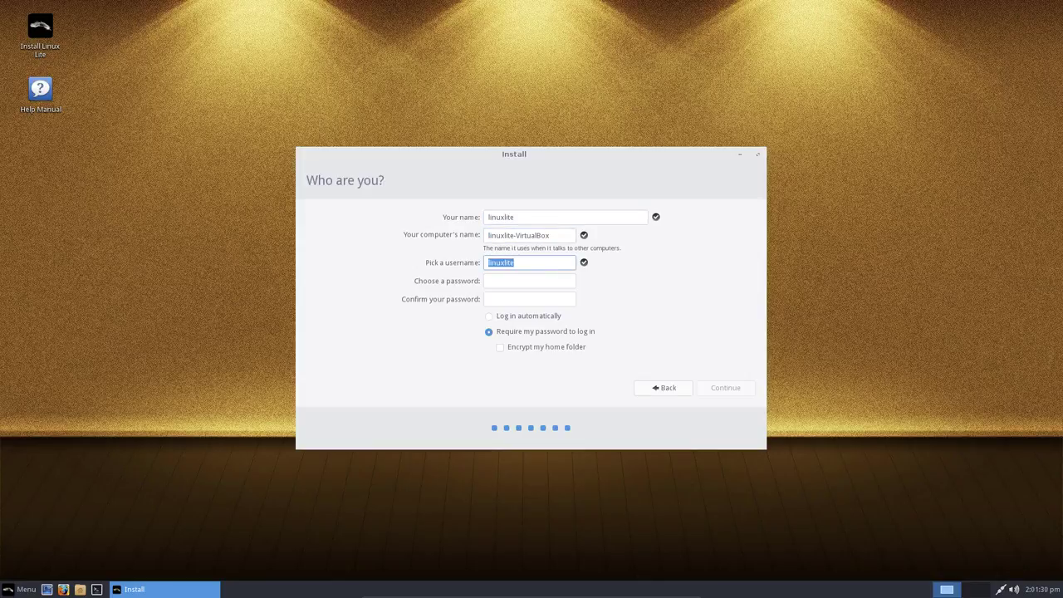
type("erik")
key("Tab")
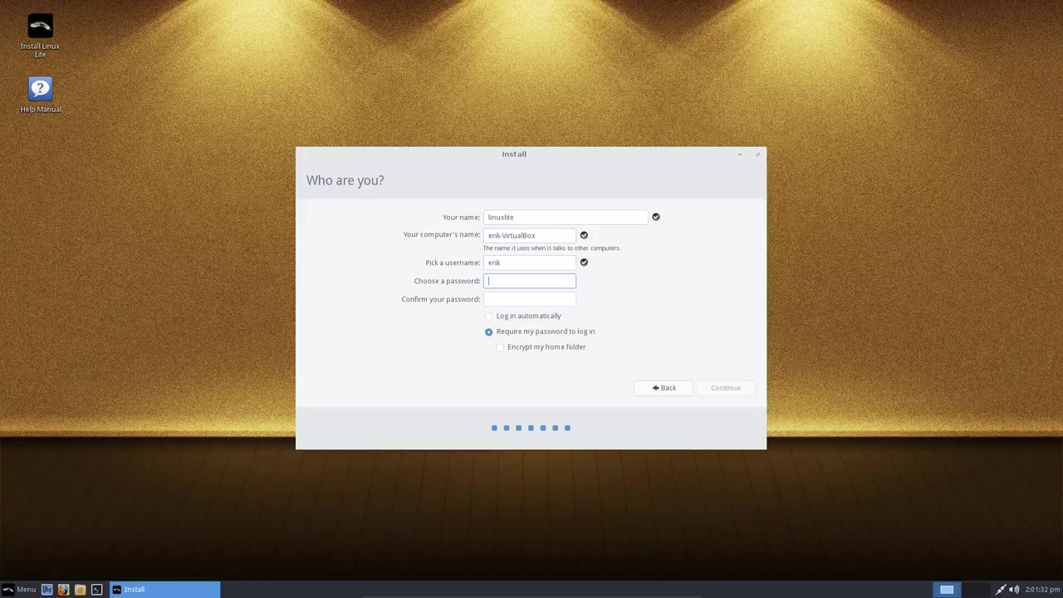
type("●●●●")
key("Tab")
type("●●●●")
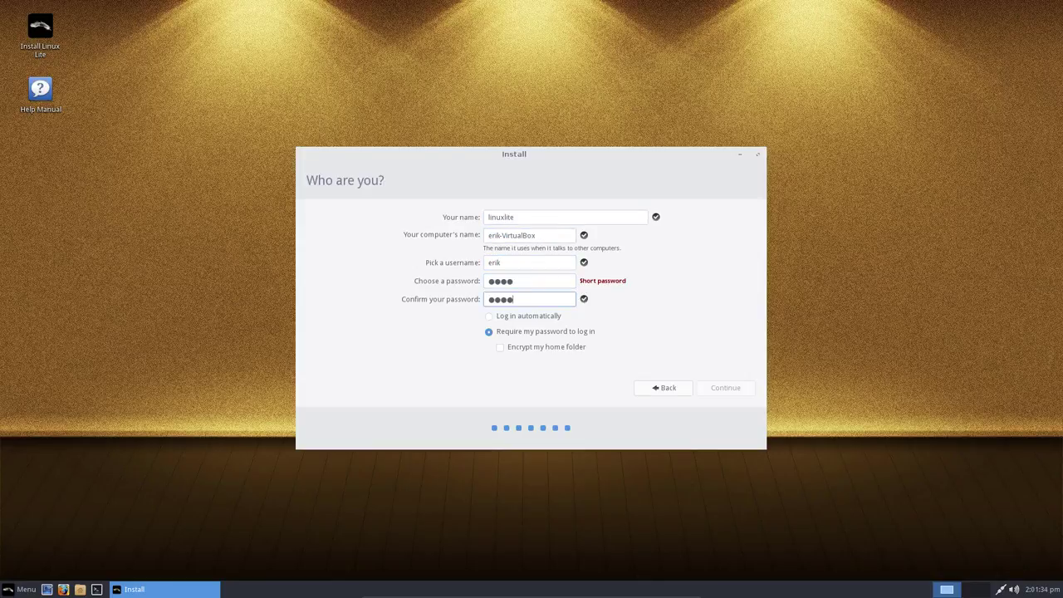
left_click(558, 314)
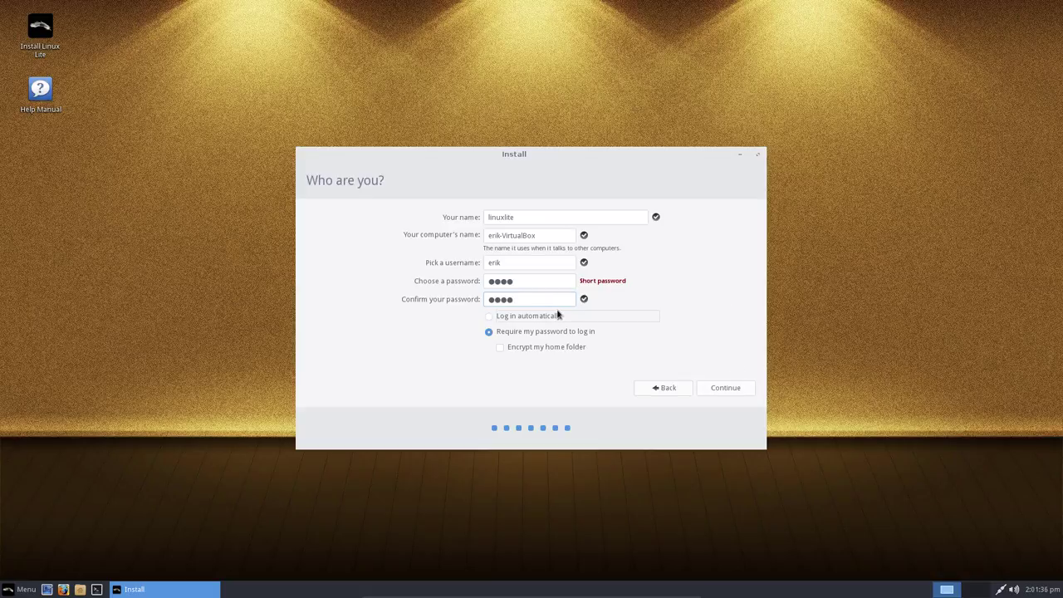
left_click(731, 389)
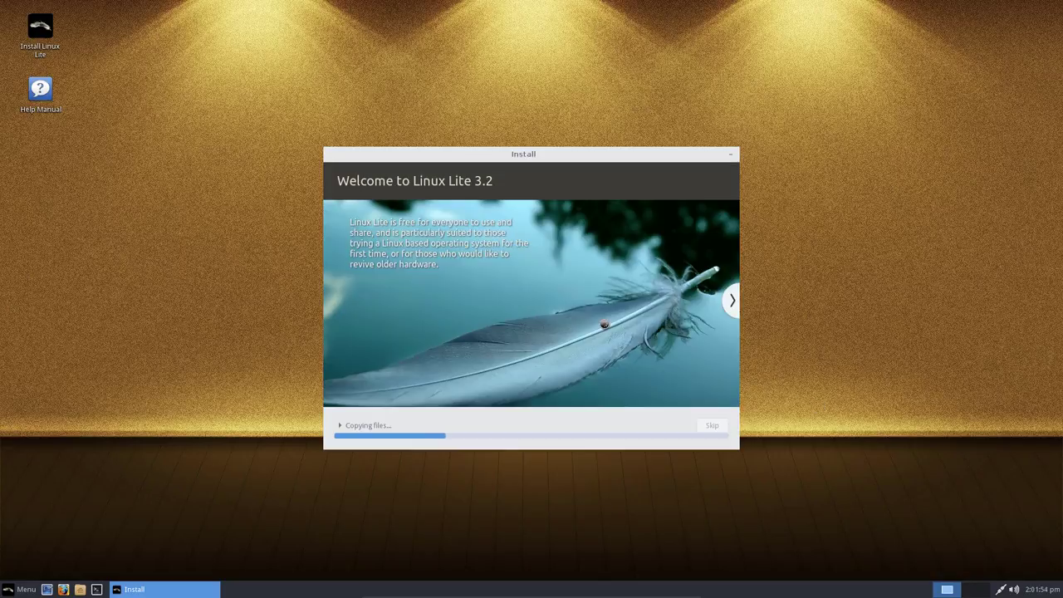
Take the virtual machine out of full-screen mode and pause the screen recording during the file copying
key("Control_R+f")
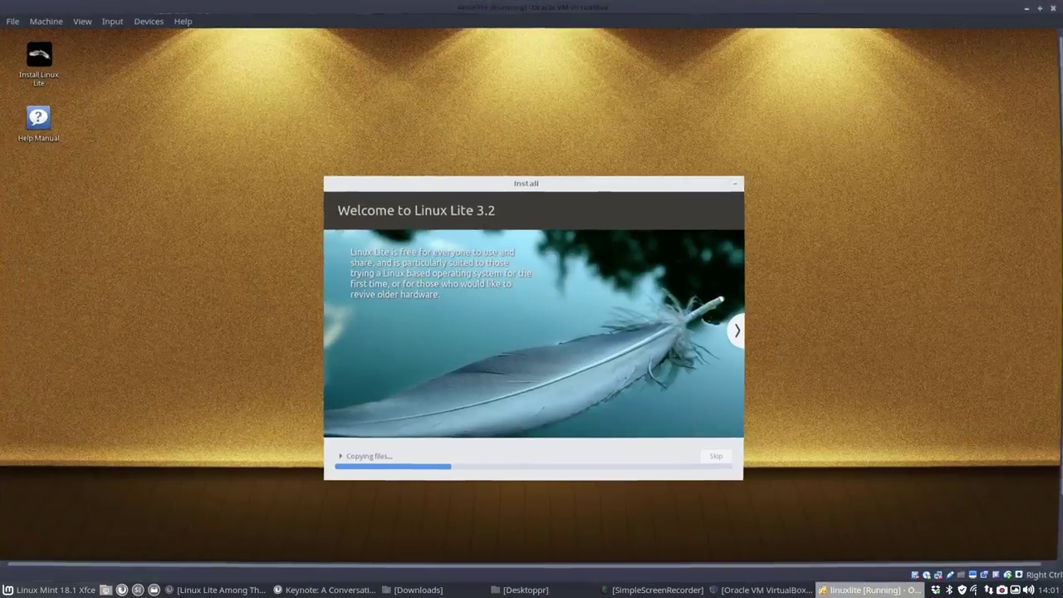
right_click(1002, 591)
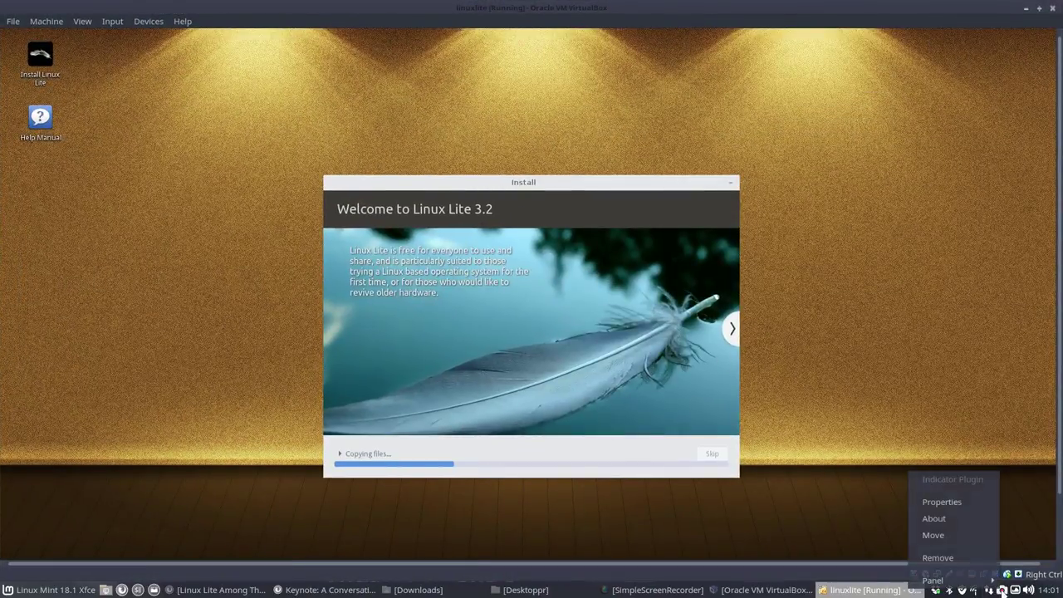
left_click(1002, 591)
right_click(1002, 592)
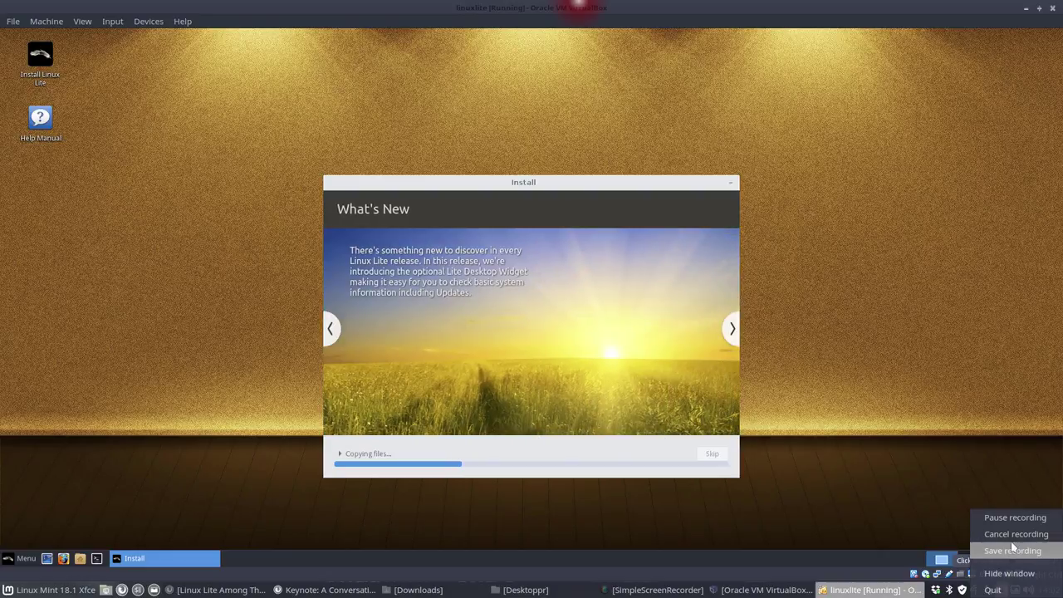
left_click(1016, 520)
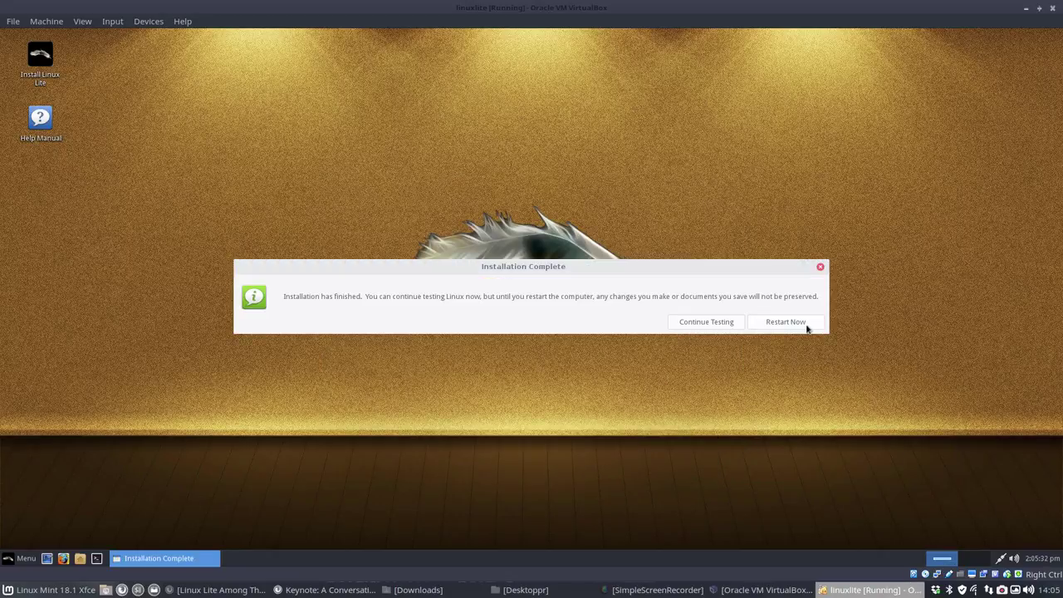
Restart the virtual machine from the finished installation and confirm the removal of the installation medium
left_click(810, 325)
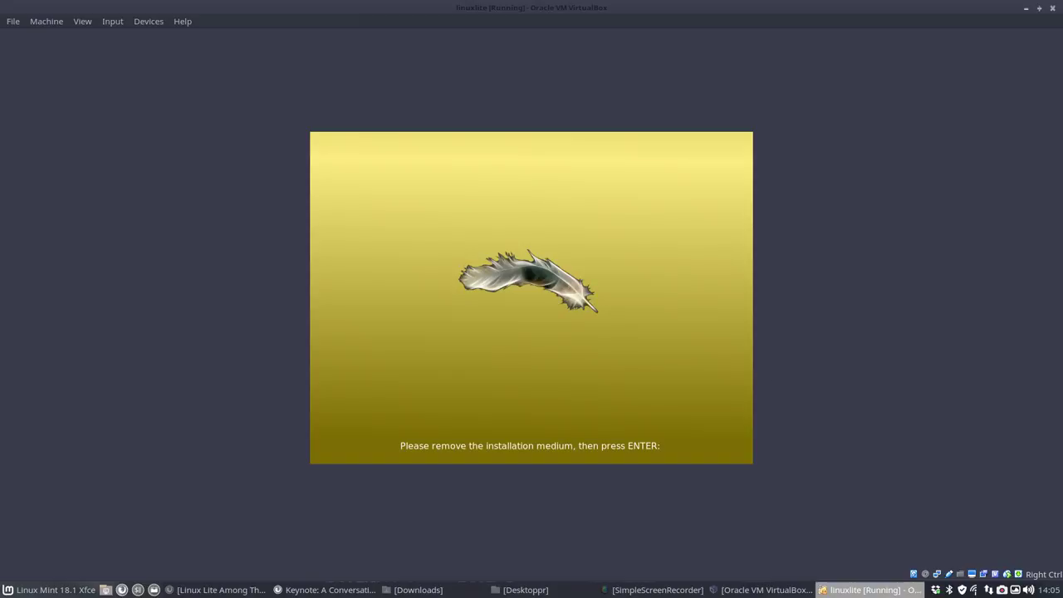
key("Return")
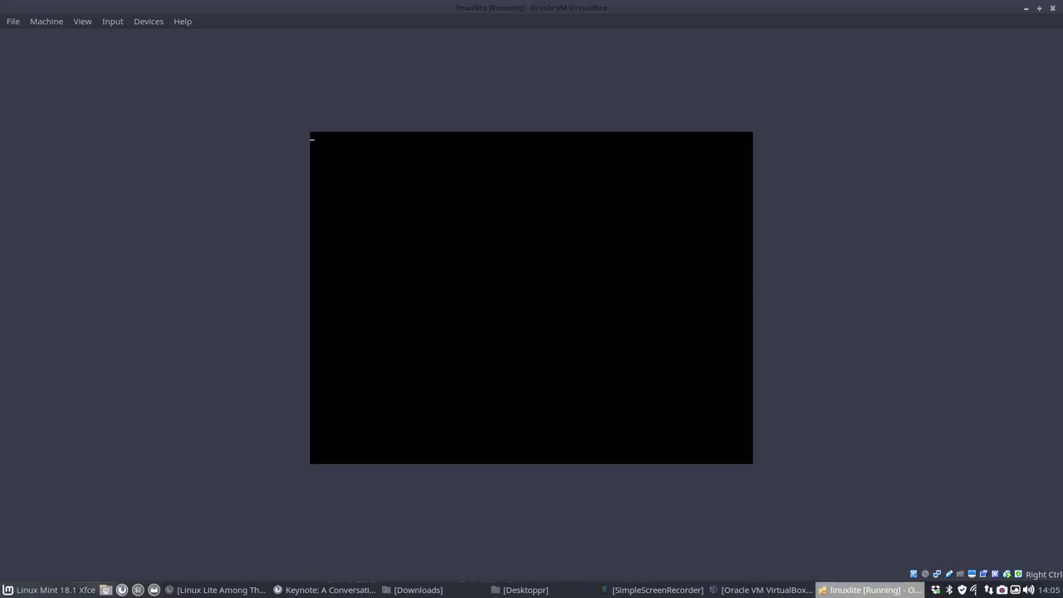
Pause the screen recording while the virtual machine reboots
right_click(1003, 591)
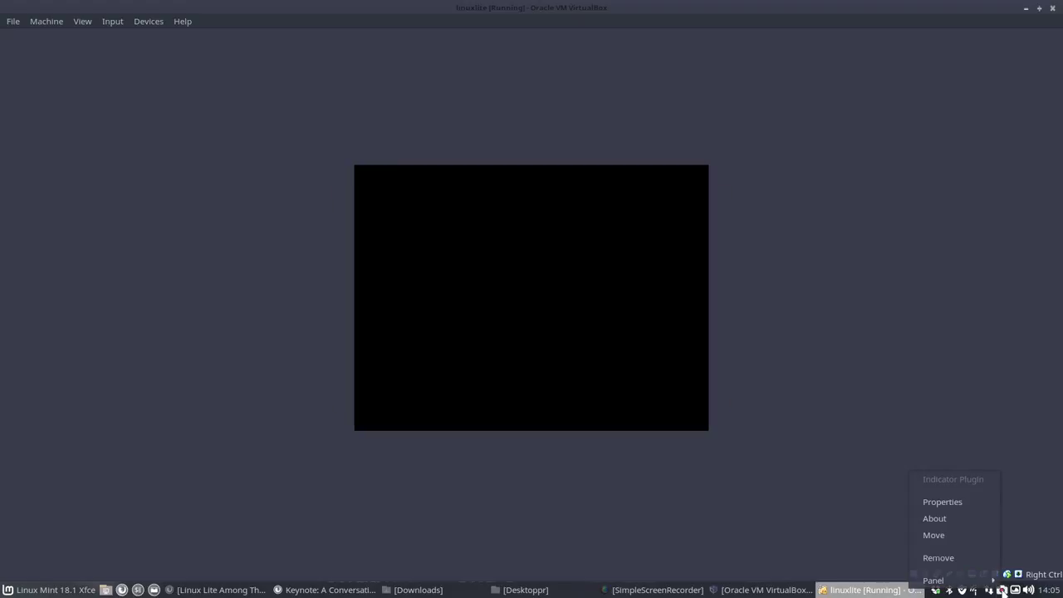
key("Escape")
left_click(1002, 589)
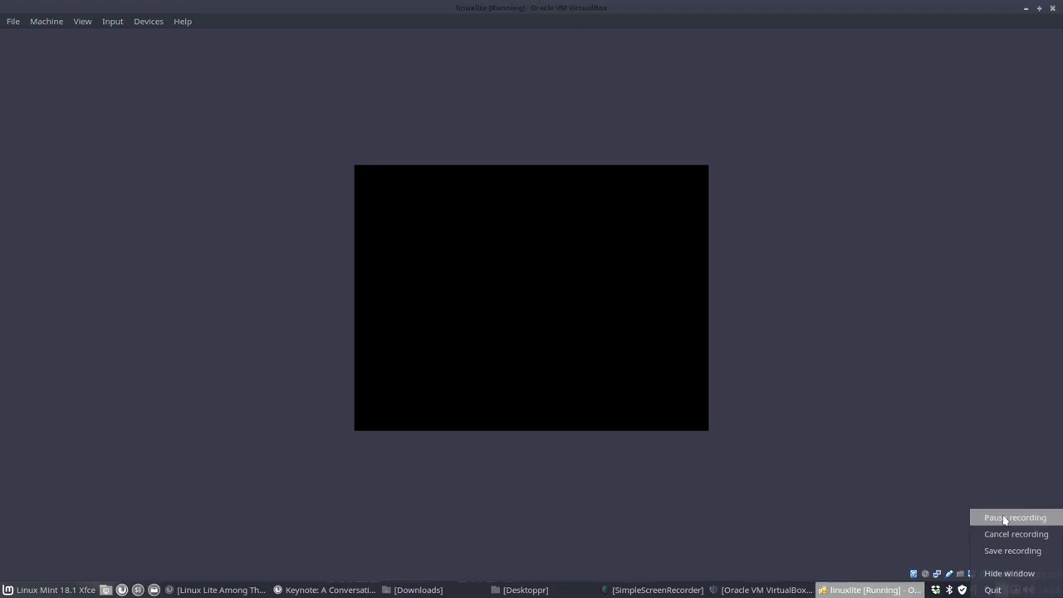
left_click(960, 480)
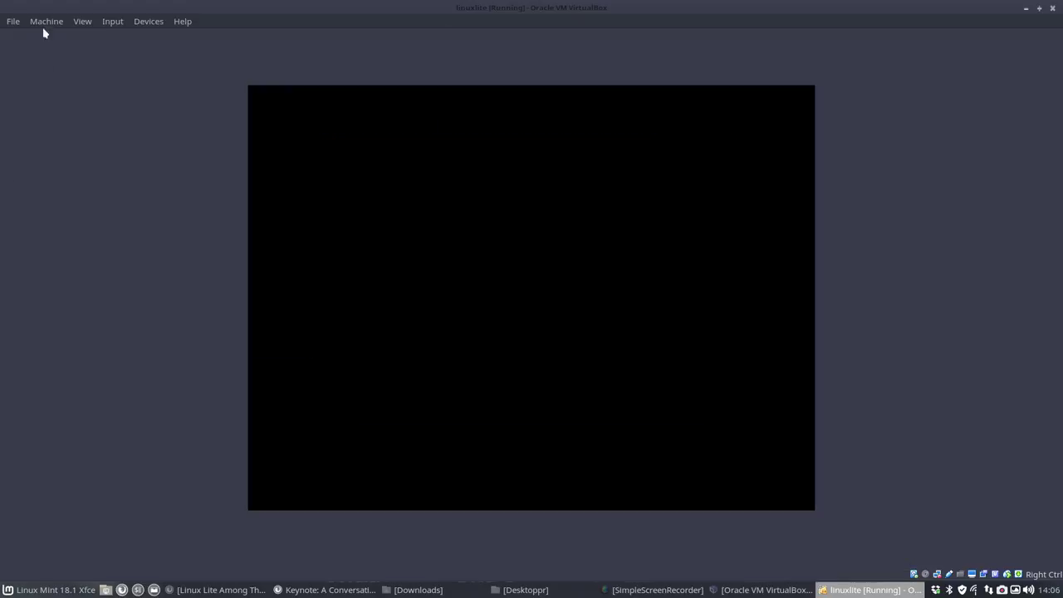
Switch the virtual machine to full-screen mode and close the Linux Lite welcome dialog
left_click(83, 22)
left_click(91, 36)
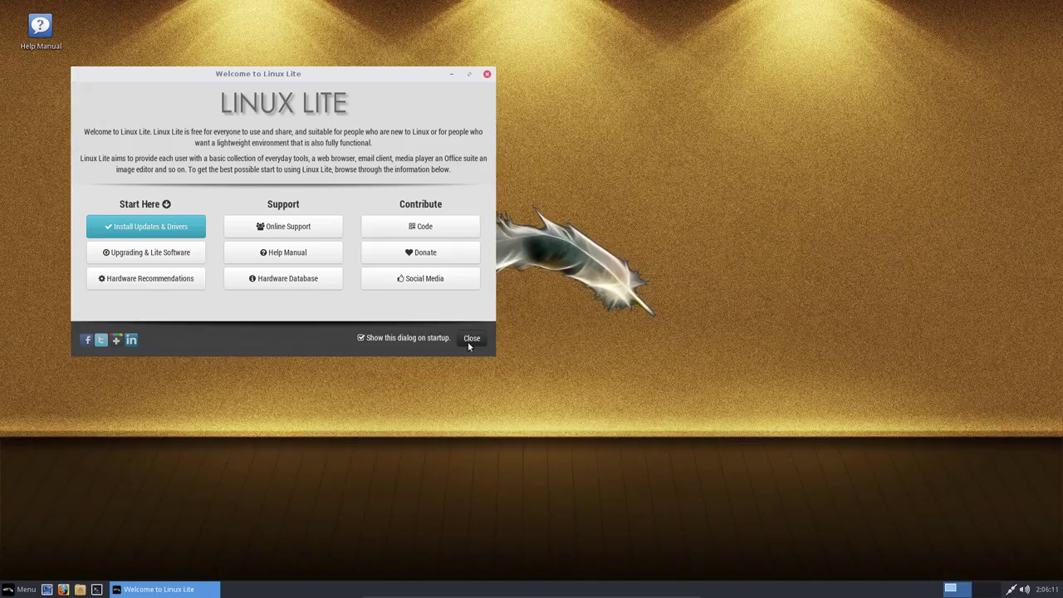
left_click(469, 341)
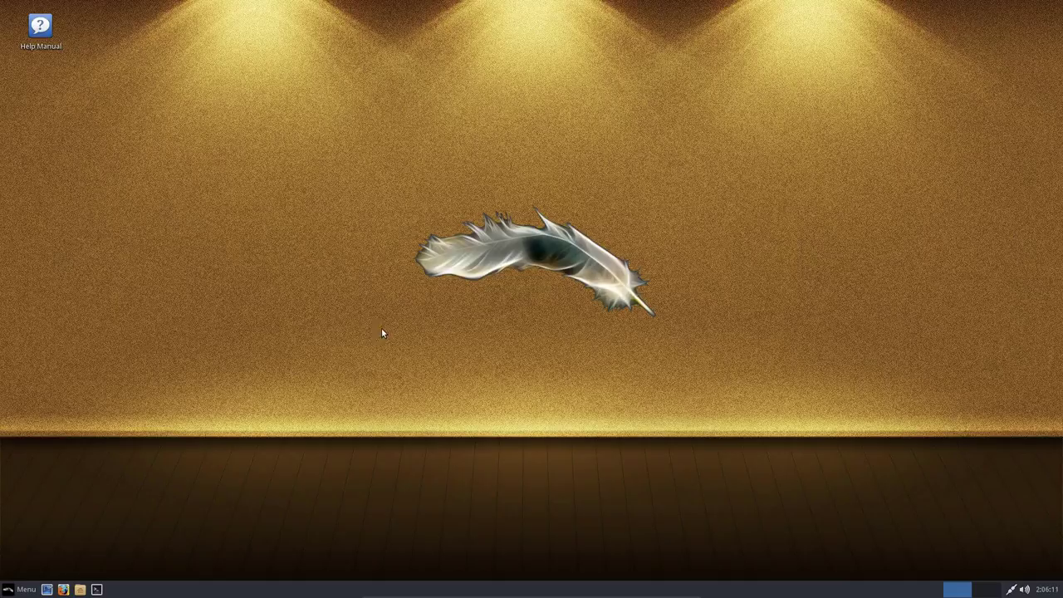
Examine the application categories of the installed system and the options offered for the desktop, including its application groups
left_click(9, 589)
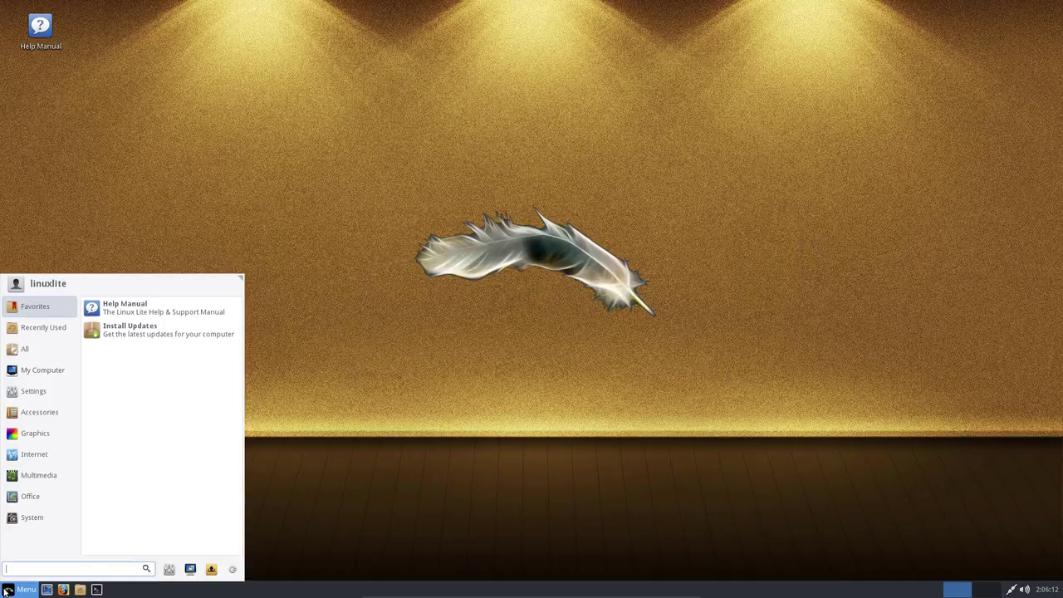
left_click(43, 327)
left_click(43, 369)
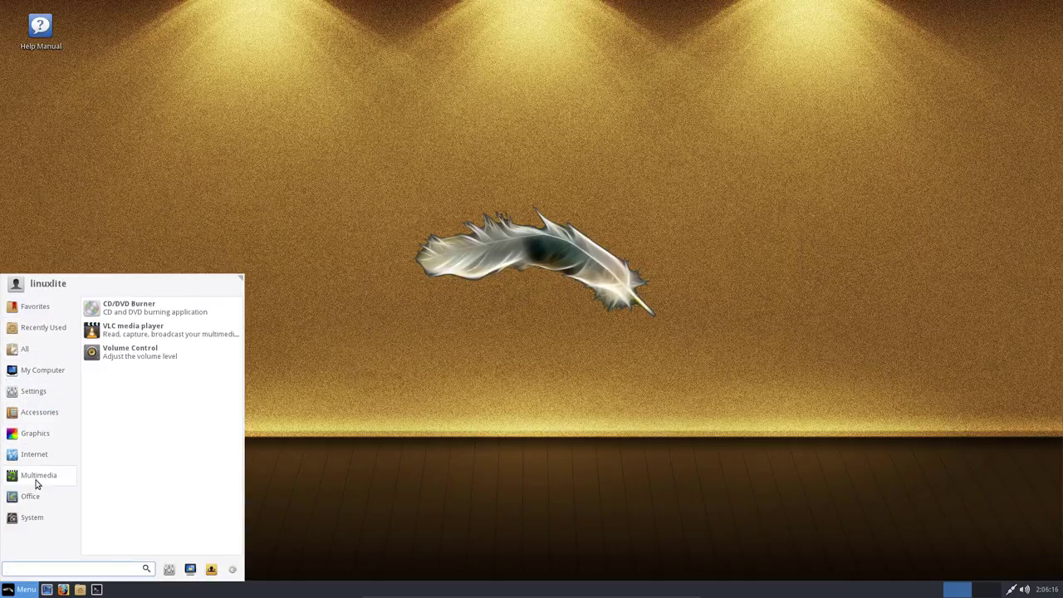
mouse_move(39, 521)
left_click(582, 351)
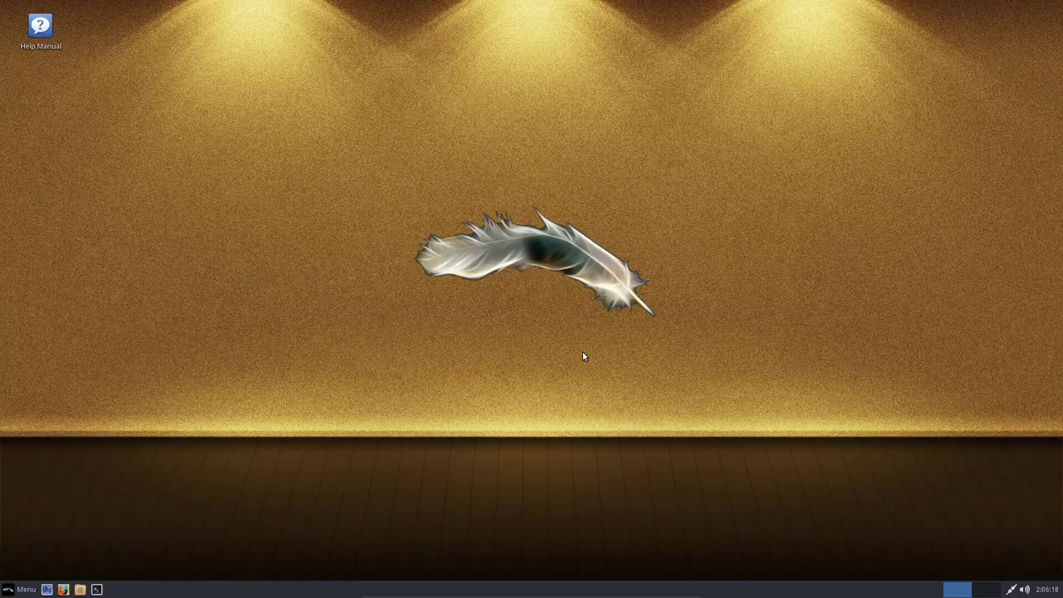
right_click(425, 212)
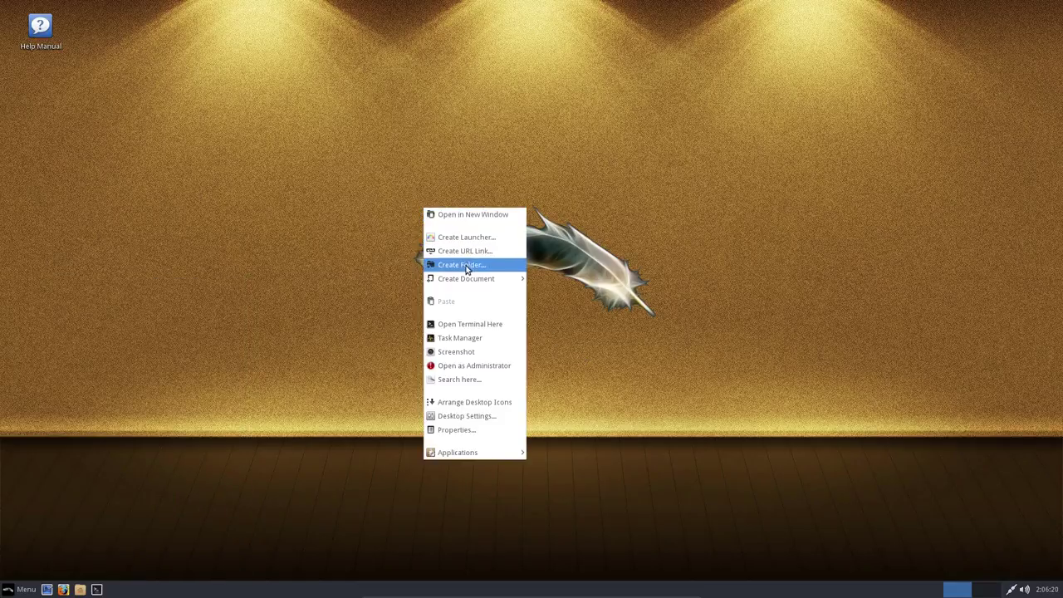
mouse_move(465, 282)
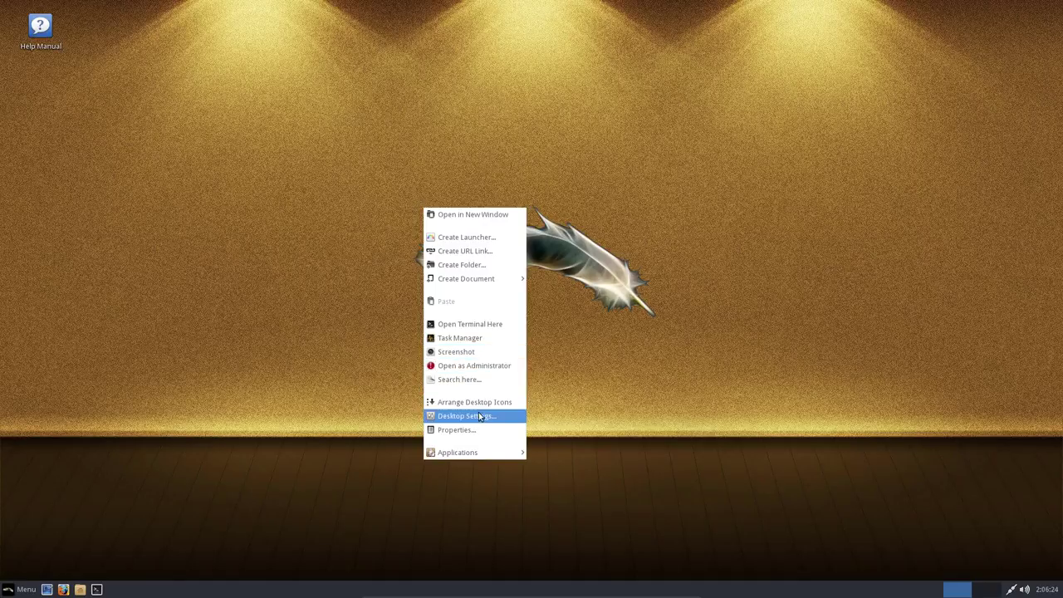
mouse_move(477, 452)
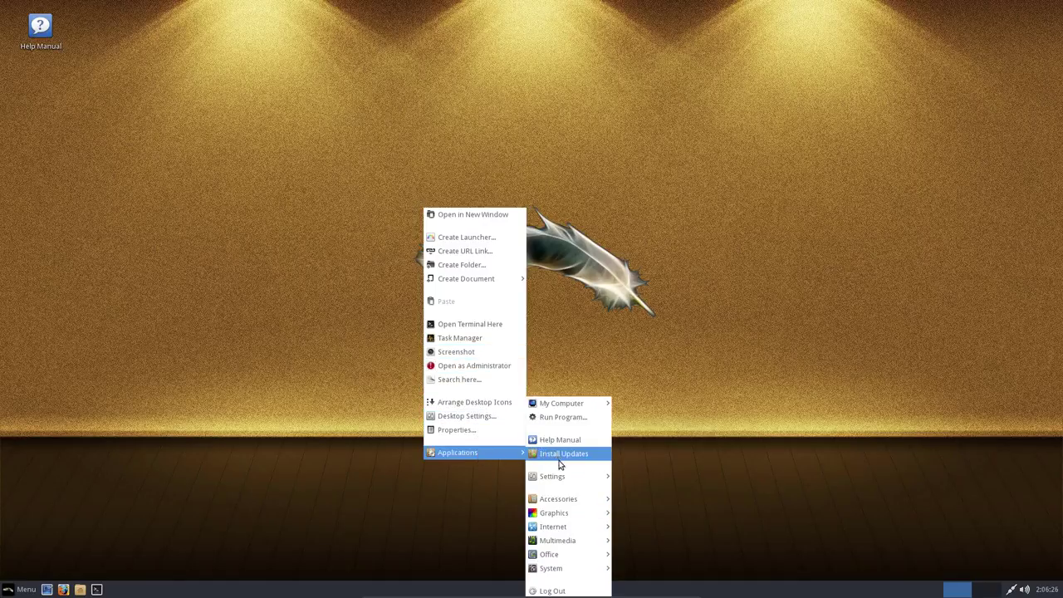
mouse_move(563, 499)
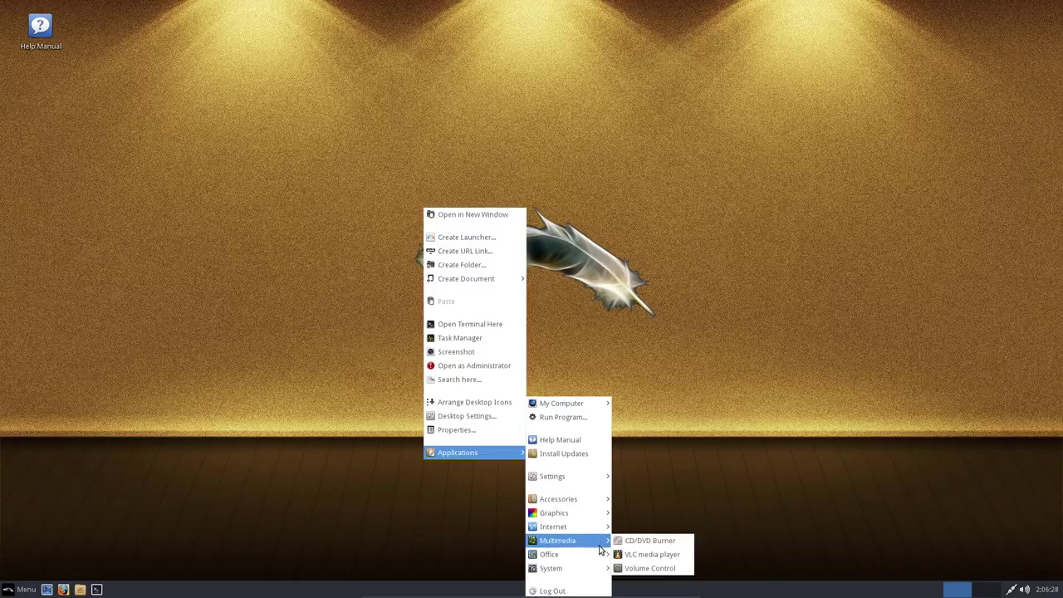
mouse_move(595, 573)
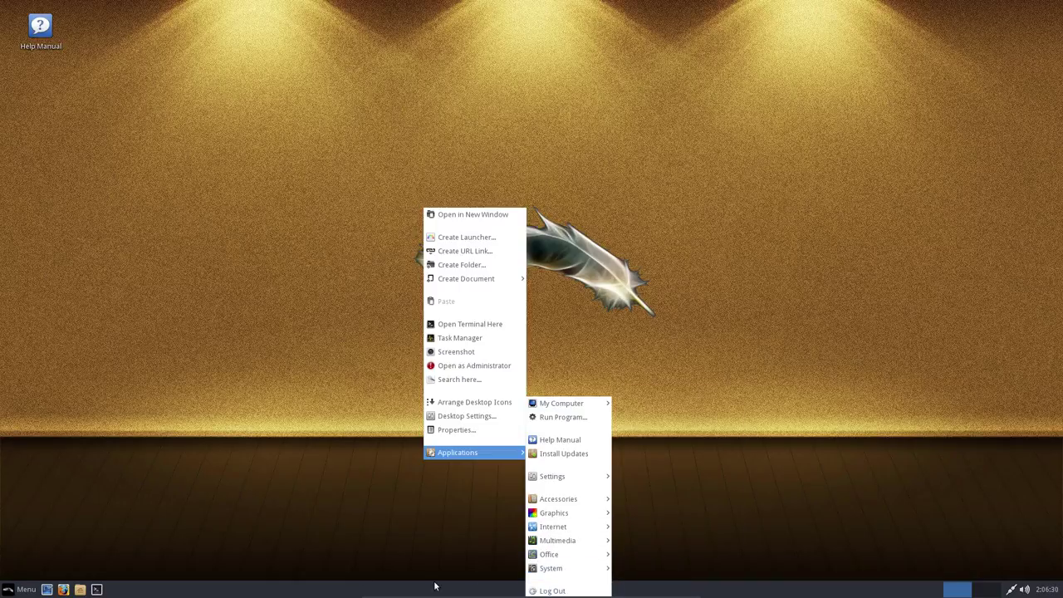
left_click(184, 473)
Start Install Updates from the favorites, authenticate with the account password, and agree to fetch the updates list
left_click(6, 590)
left_click(33, 349)
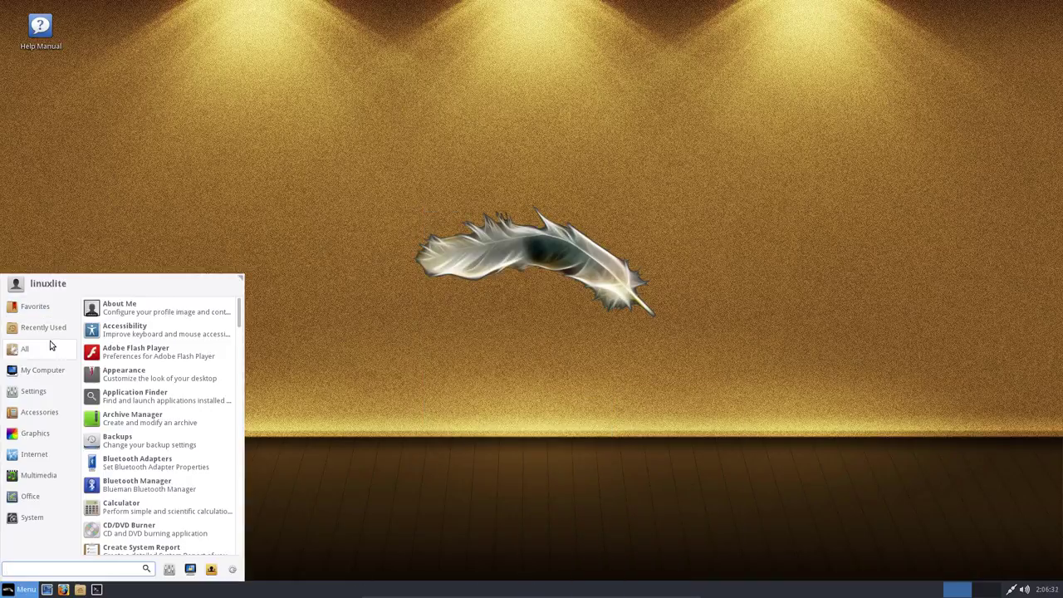
left_click(34, 307)
left_click(45, 325)
left_click(41, 306)
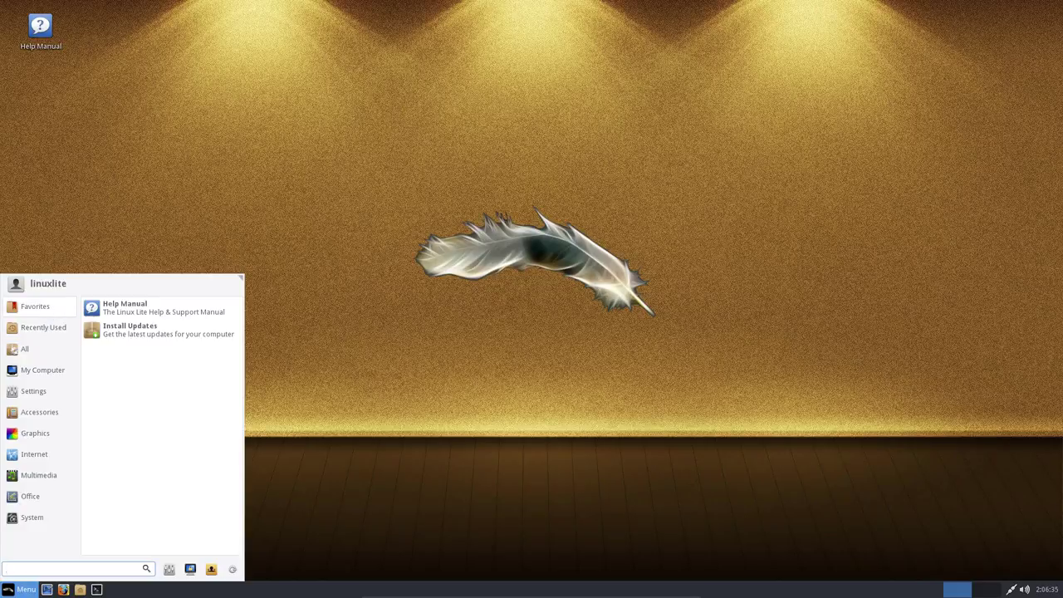
left_click(123, 331)
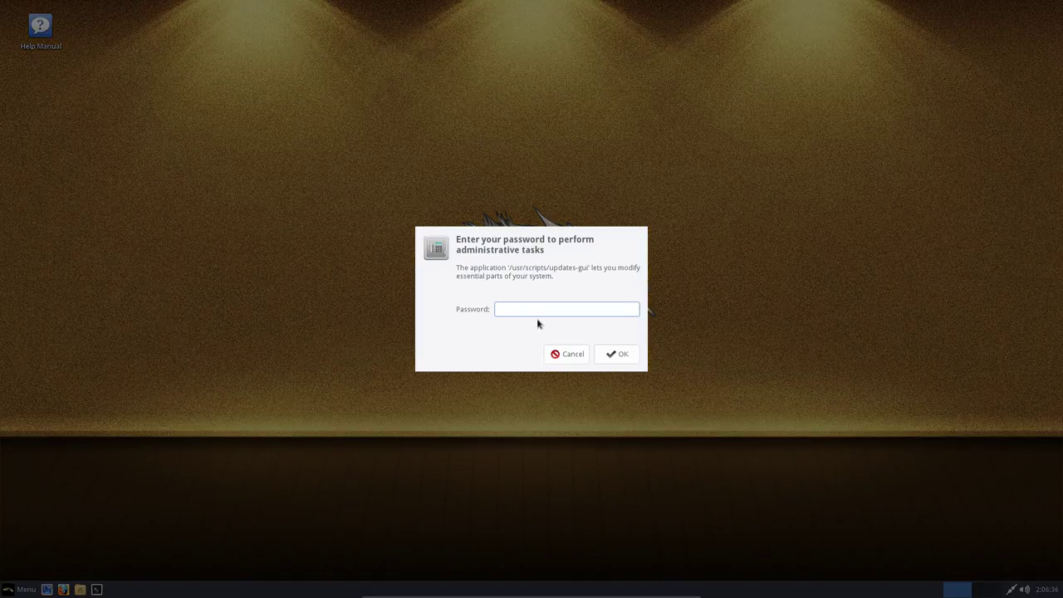
type("****")
key("Return")
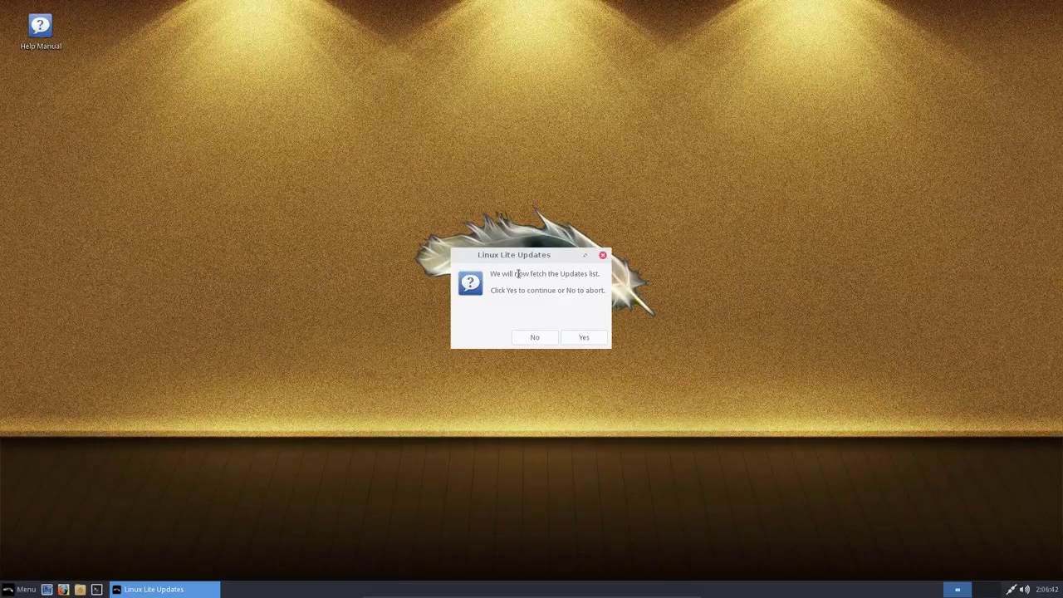
left_click(564, 339)
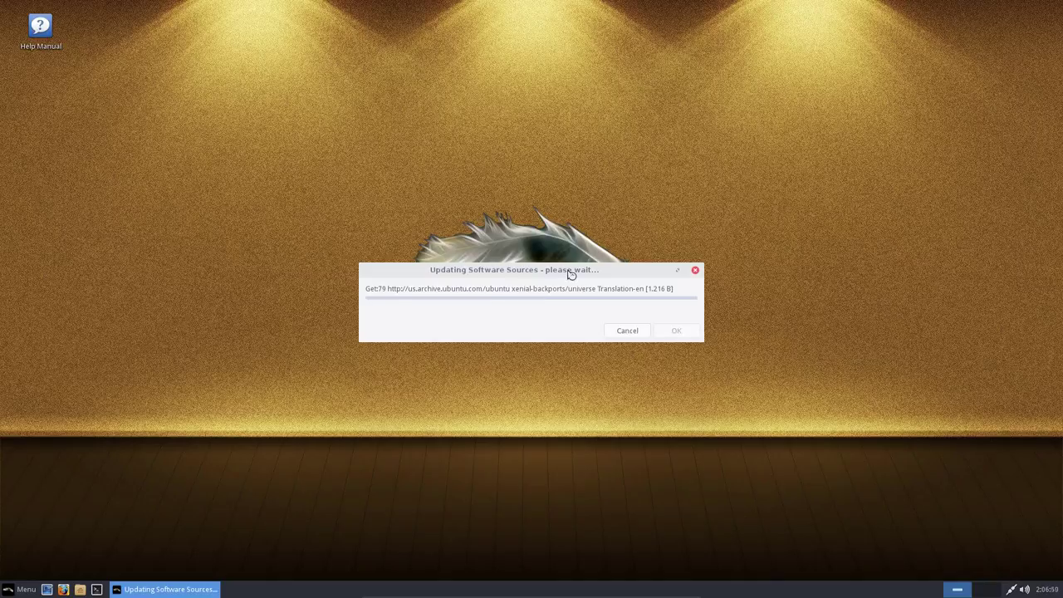
Move the software sources progress window aside and examine the complete list of installed applications
left_click_drag(570, 273, 922, 25)
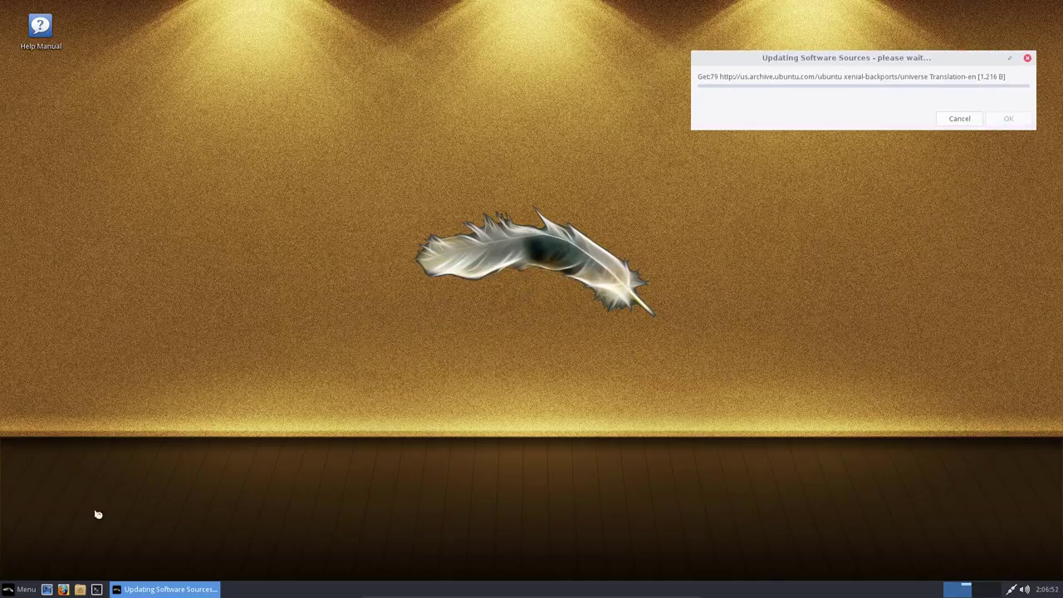
left_click(33, 581)
left_click(21, 517)
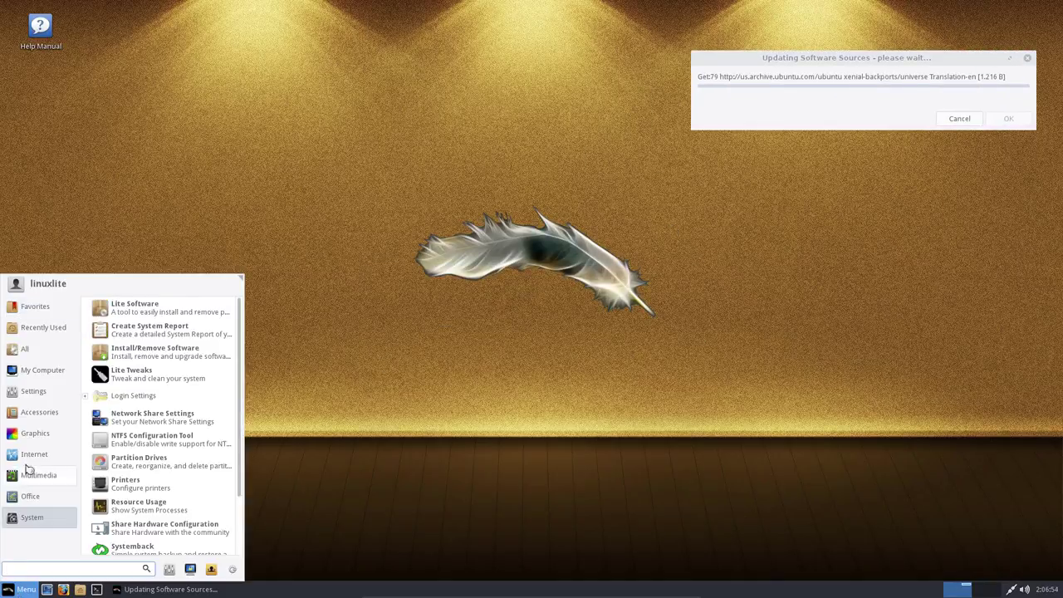
left_click(33, 353)
scroll(204, 370, "down", 3)
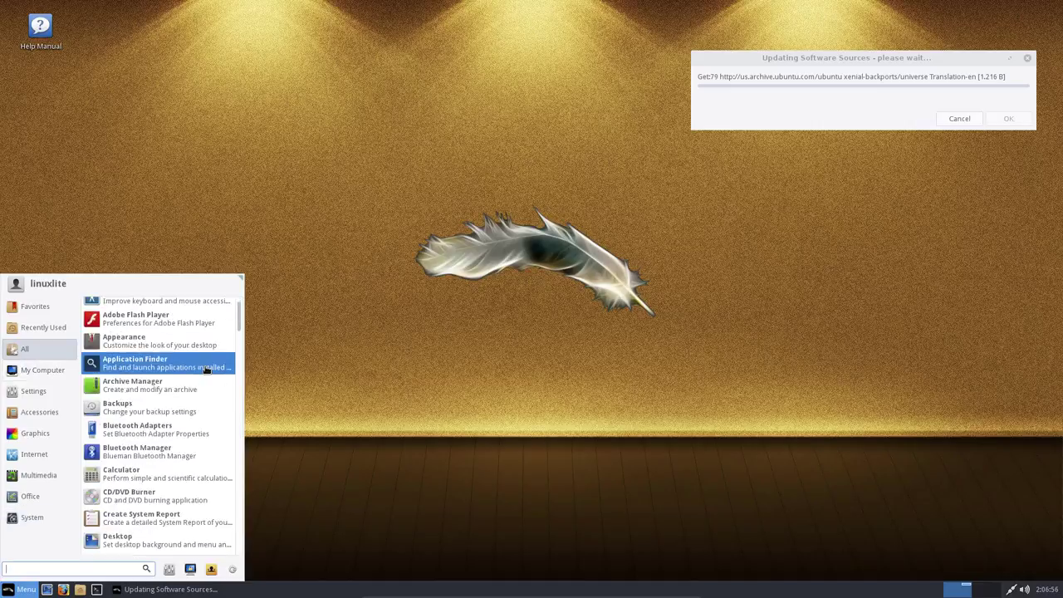
scroll(204, 370, "down", 6)
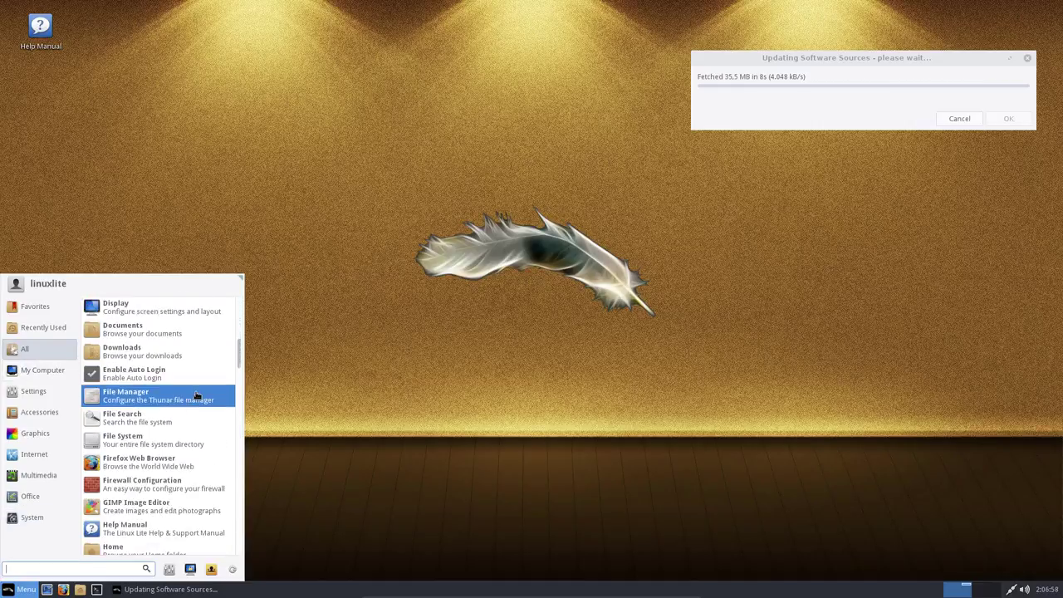
scroll(196, 396, "down", 10)
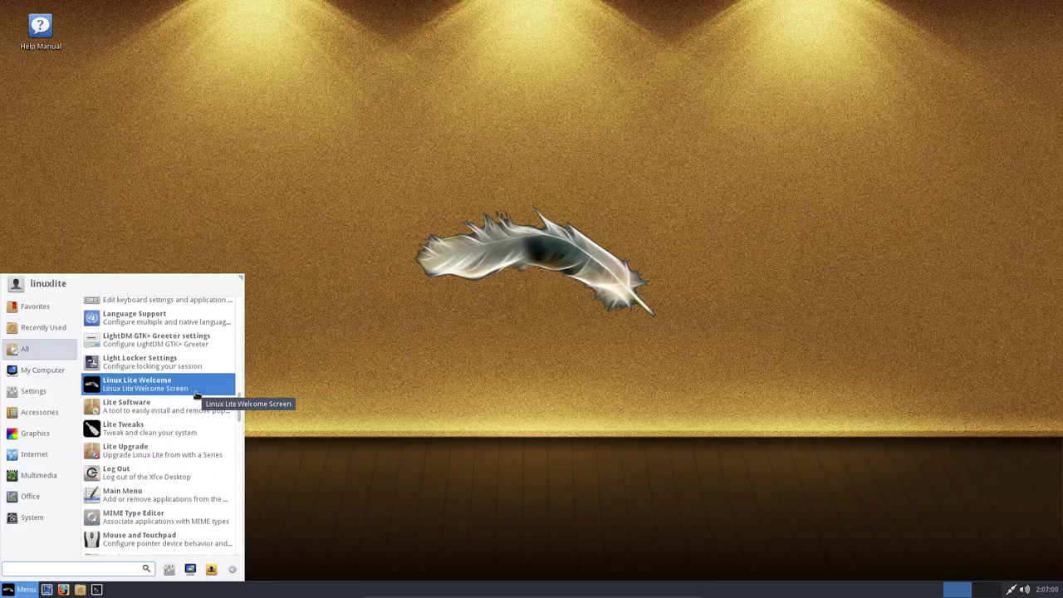
scroll(197, 395, "down", 16)
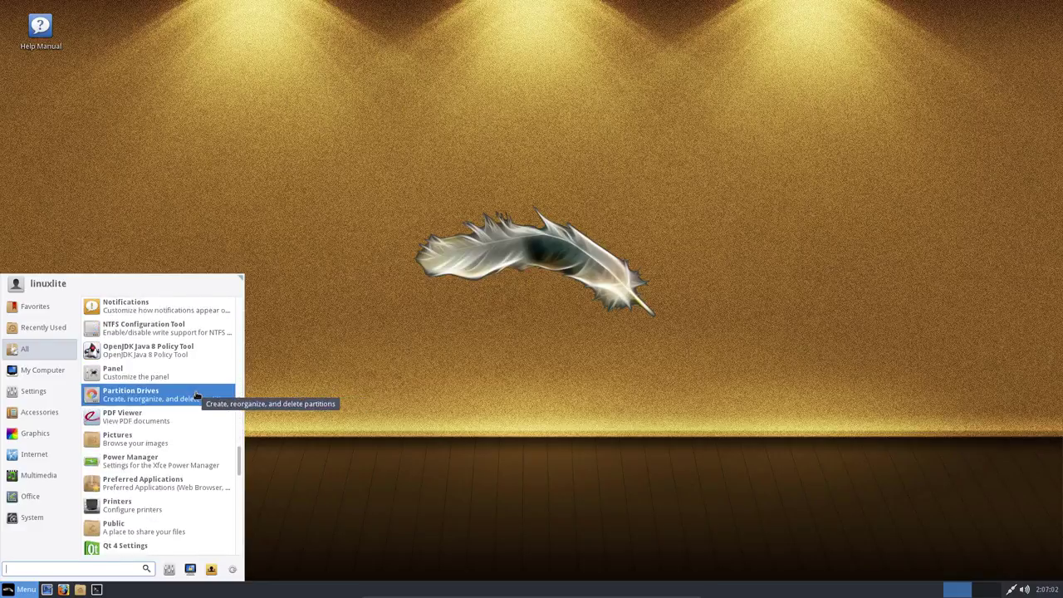
scroll(197, 395, "down", 20)
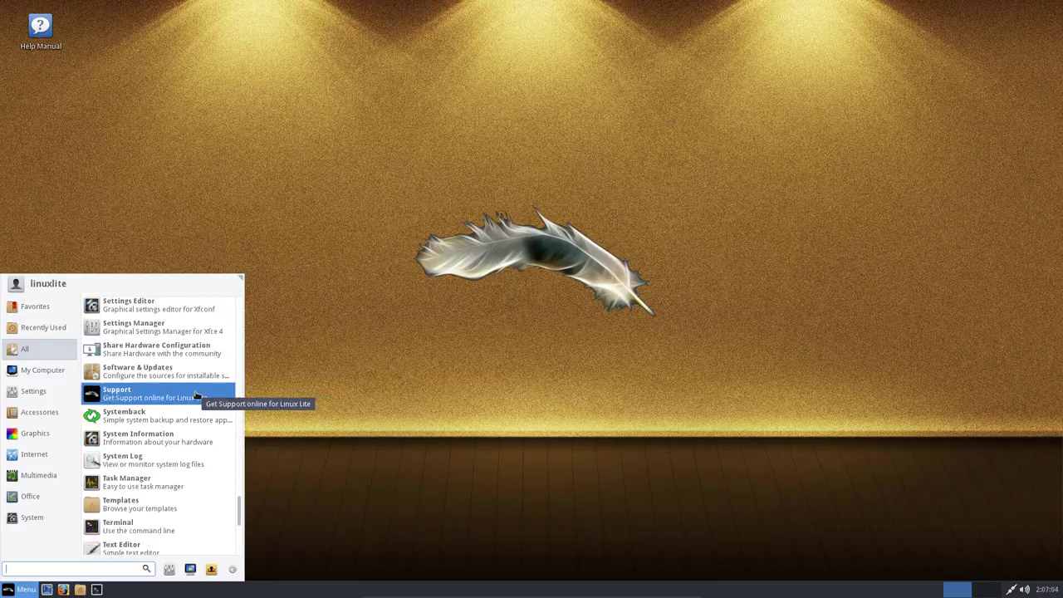
scroll(197, 395, "down", 2)
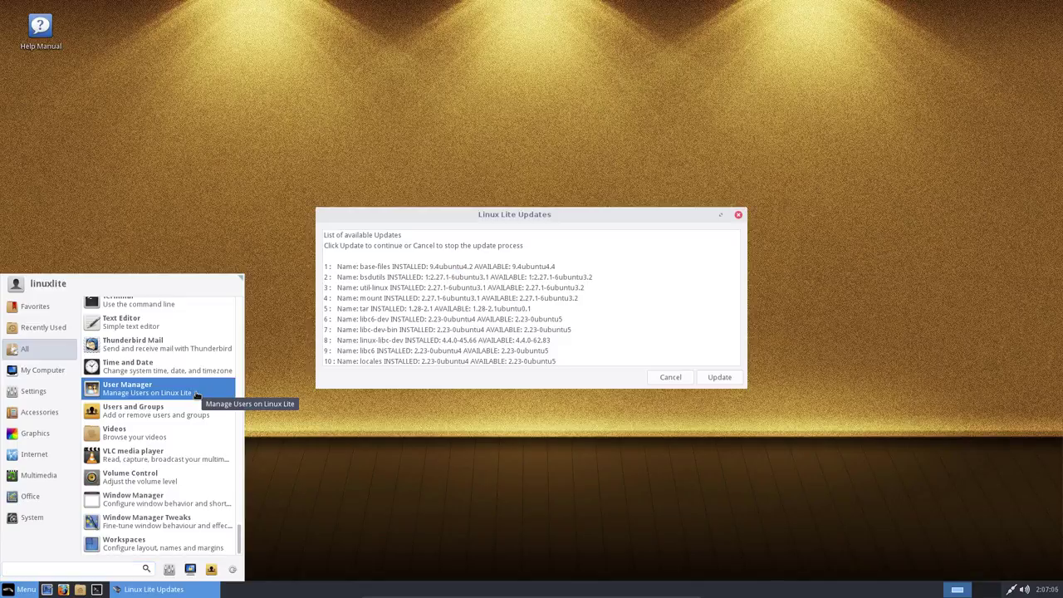
Review the list of available Linux Lite updates to its end and start the update, moving the download progress window out of the way
left_click(387, 249)
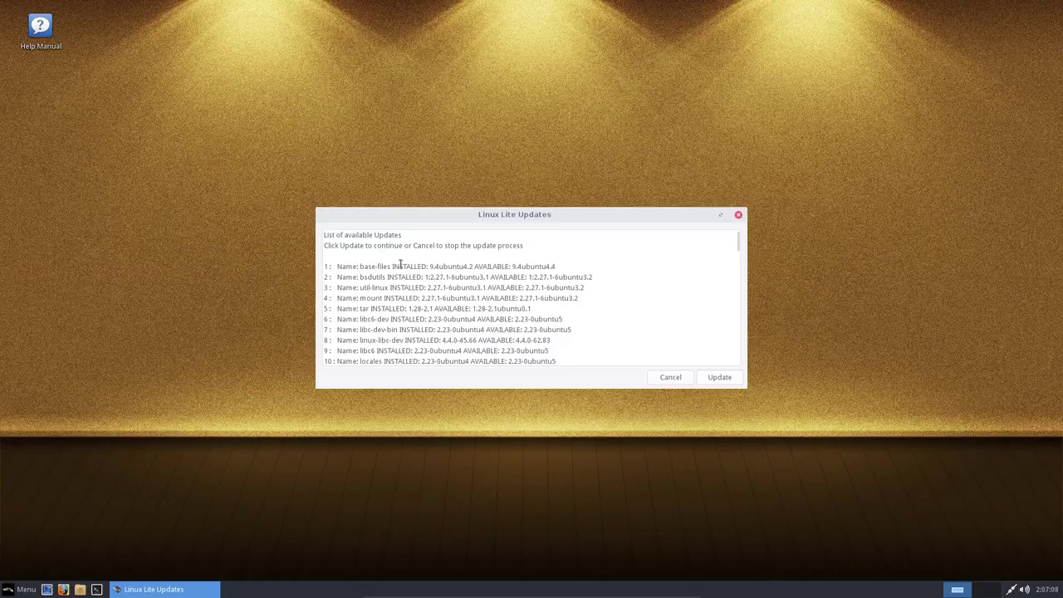
scroll(403, 264, "down", 20)
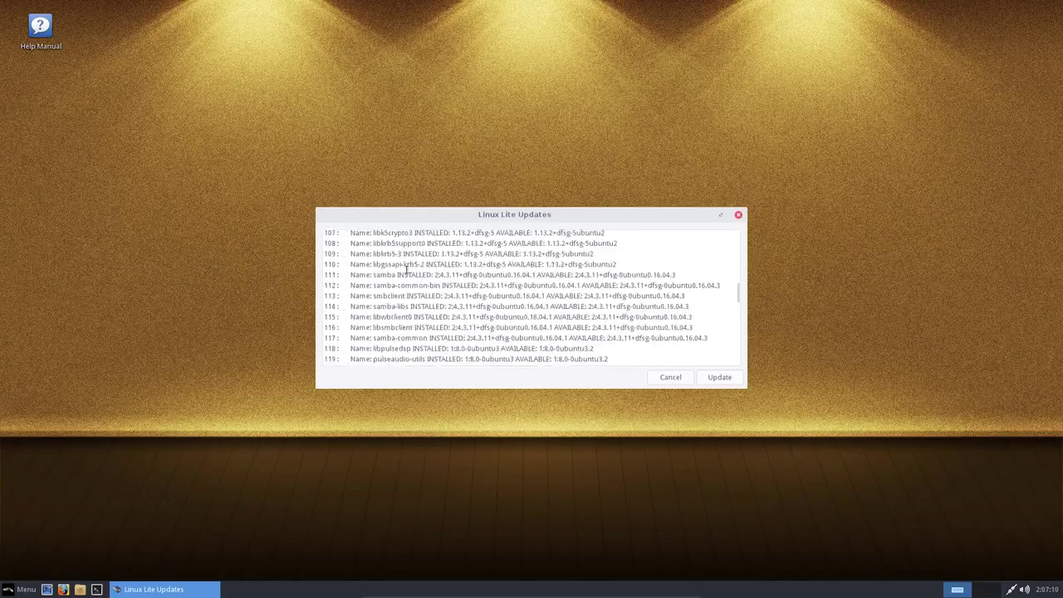
scroll(406, 268, "down", 20)
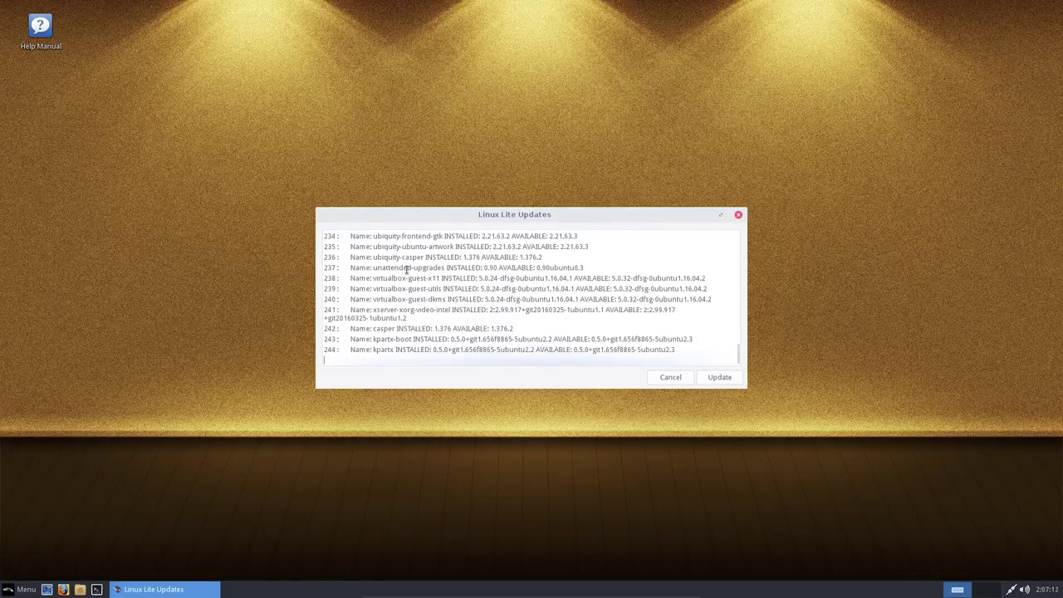
left_click(733, 377)
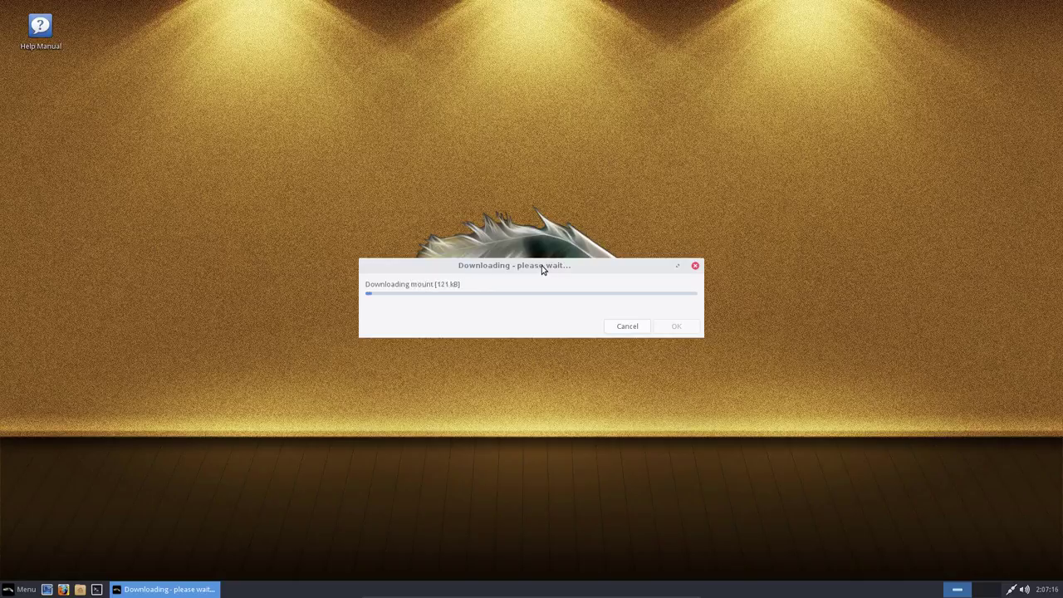
left_click_drag(544, 265, 830, 73)
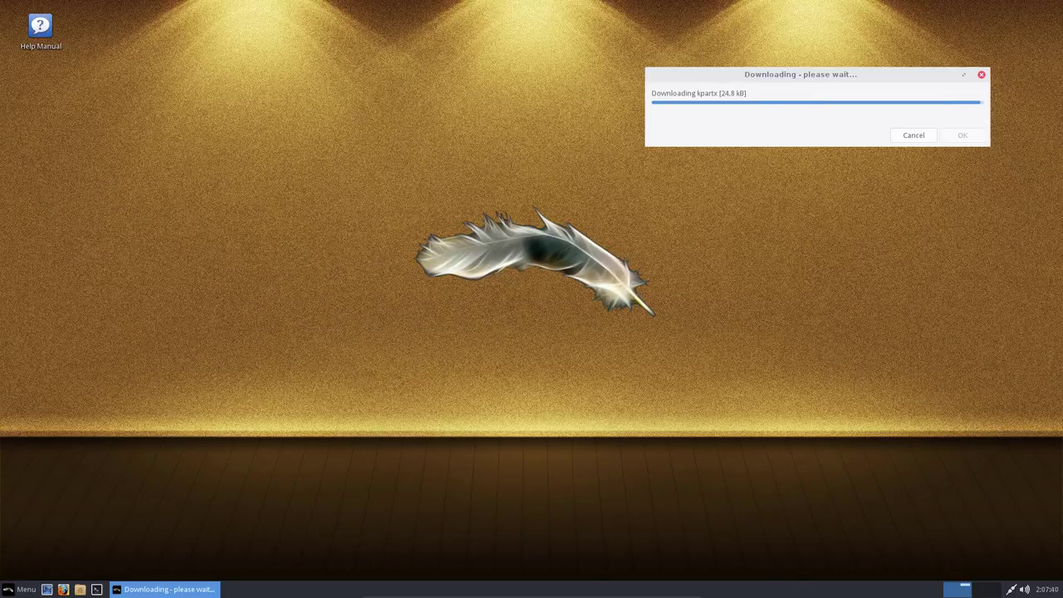
Search Google in Firefox for "github" plus the developer's full name and open the developer's GitHub profile
left_click(345, 158)
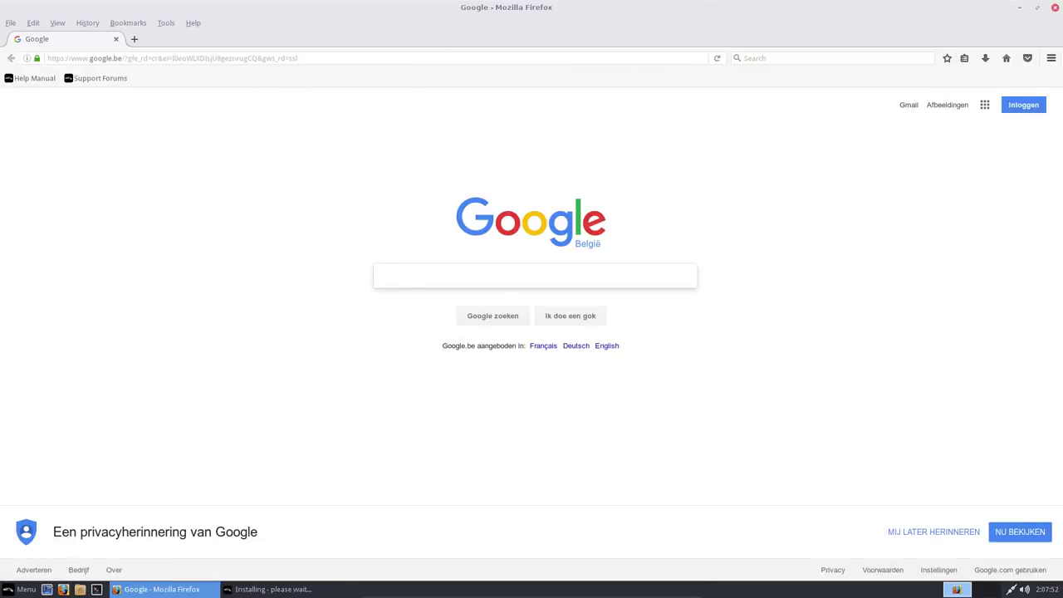
type("github erik duboi")
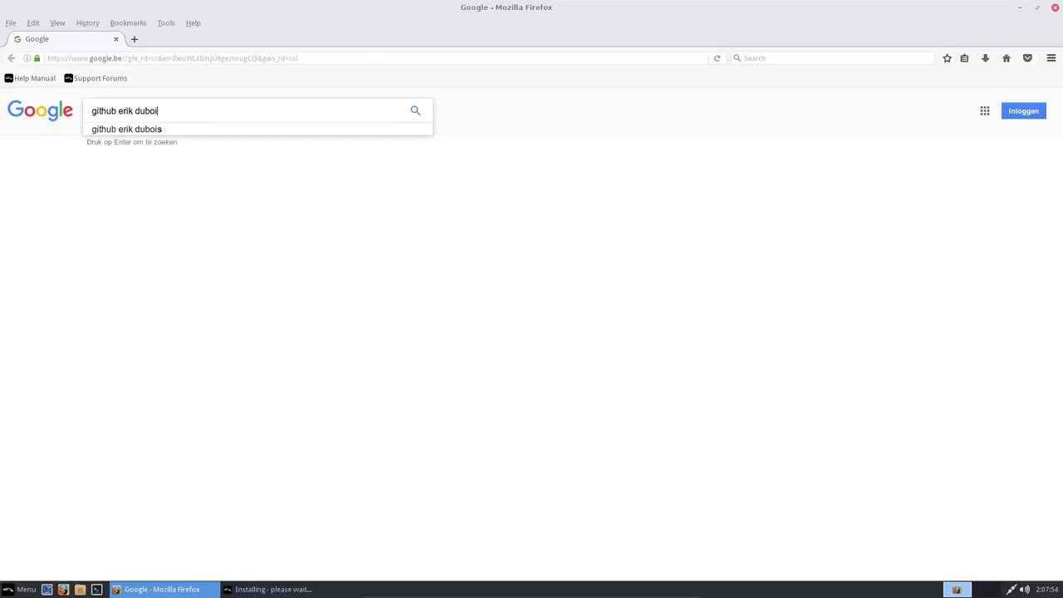
type("s")
key("Return")
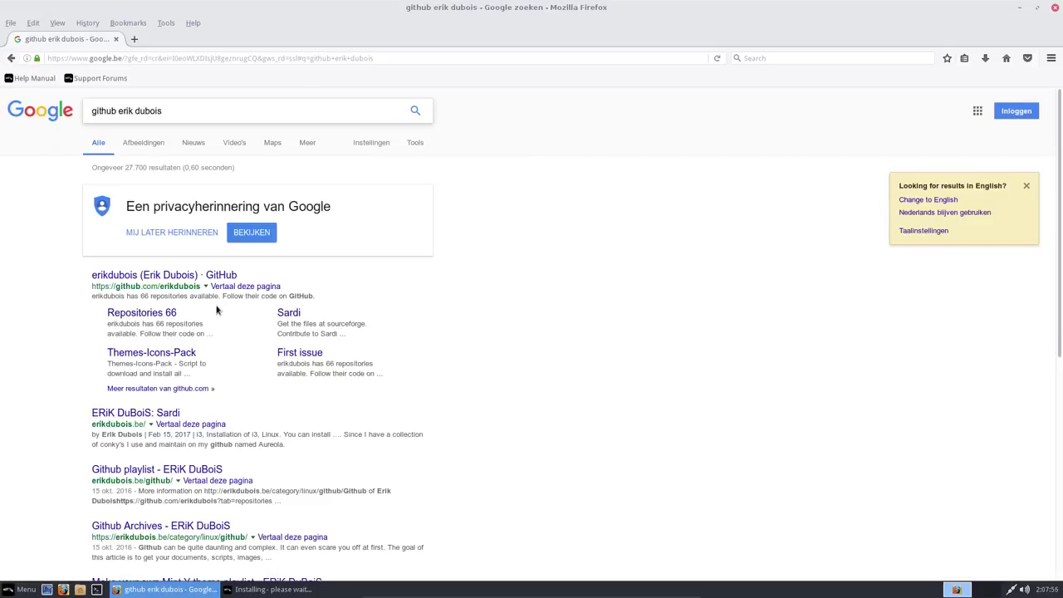
left_click(210, 276)
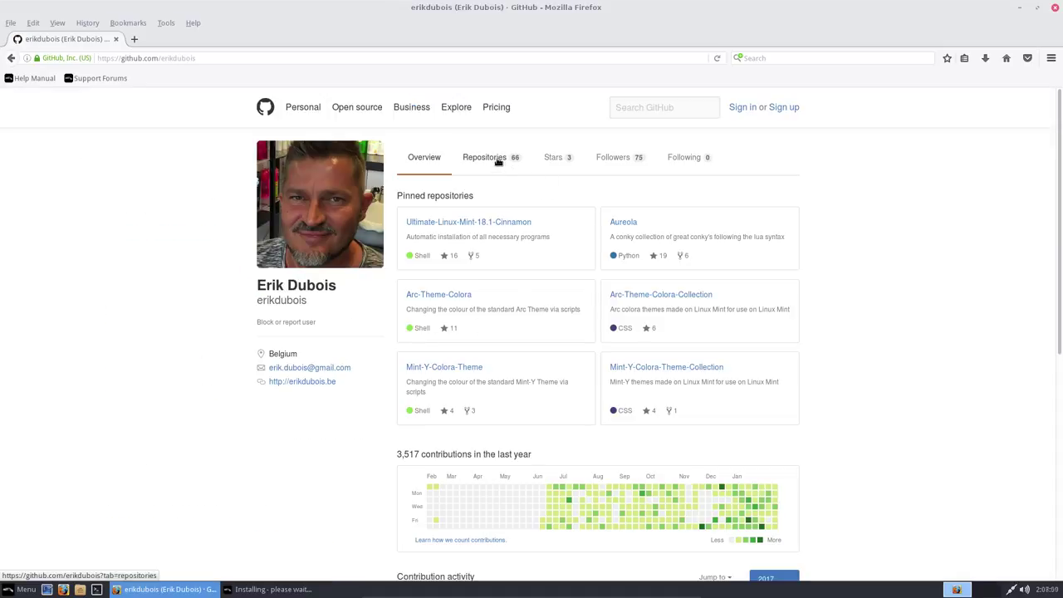
Open the Ultimate-Linux-Mint-18.1-Xfce repository from the profile's repositories and copy its HTTPS clone URL
left_click(495, 159)
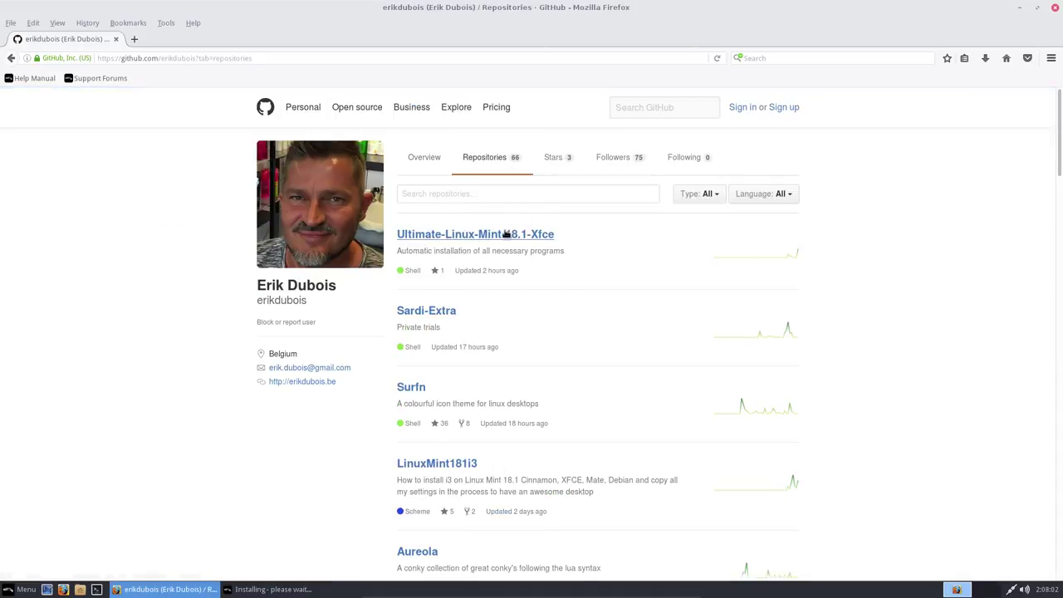
left_click(507, 235)
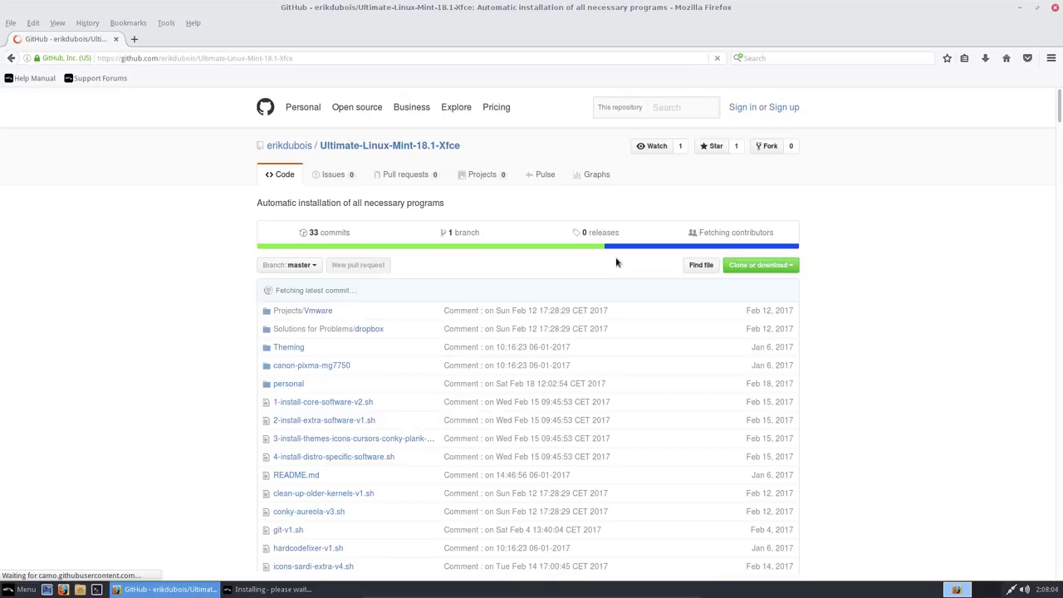
left_click(782, 264)
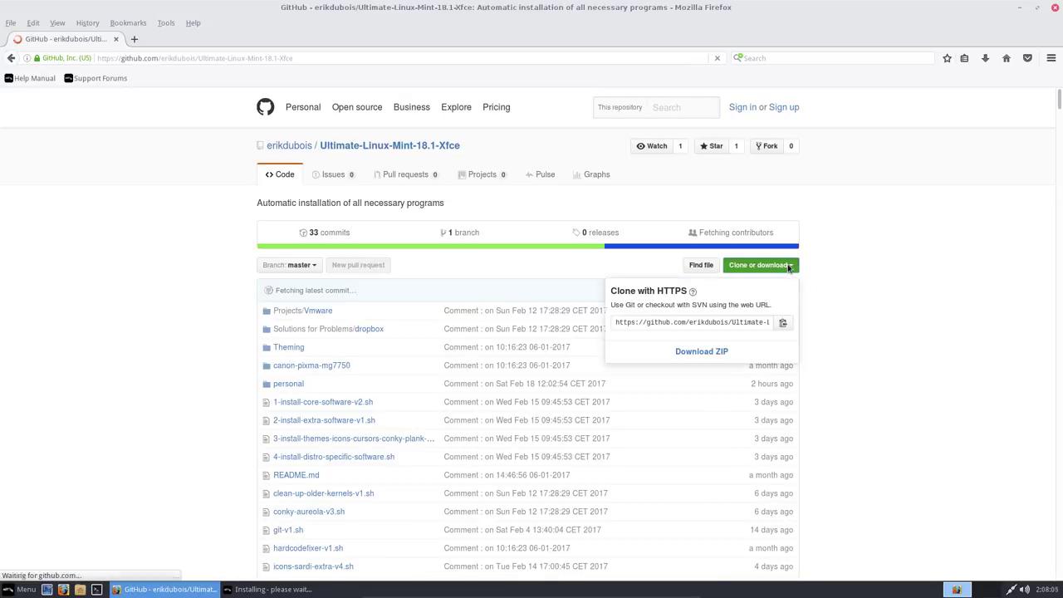
left_click(783, 323)
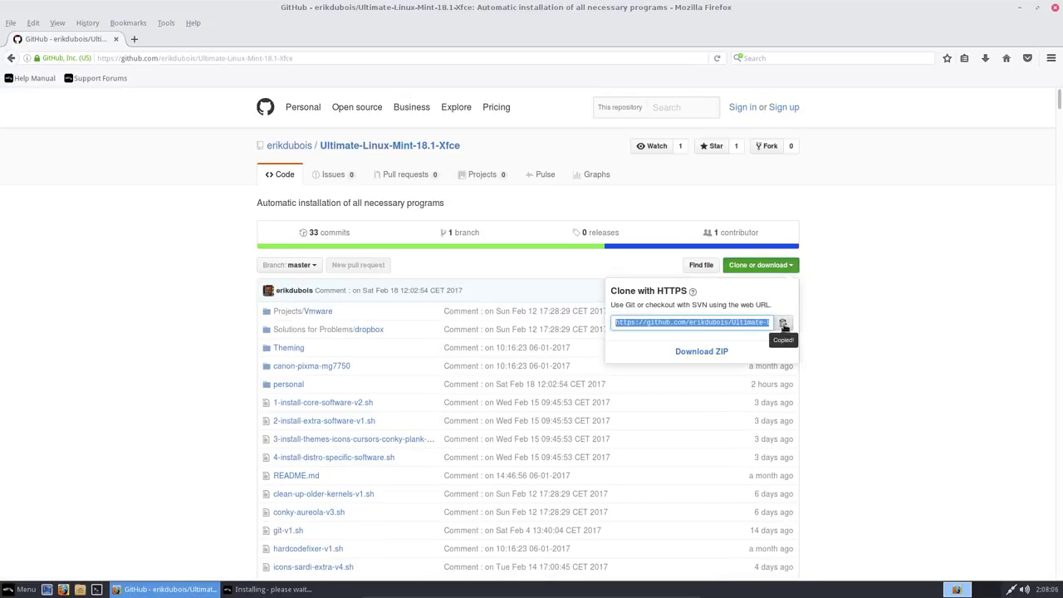
Minimize the browser, open a terminal in the Desktop folder and list the commands starting with "gi" to check for git
left_click(1020, 7)
right_click(274, 126)
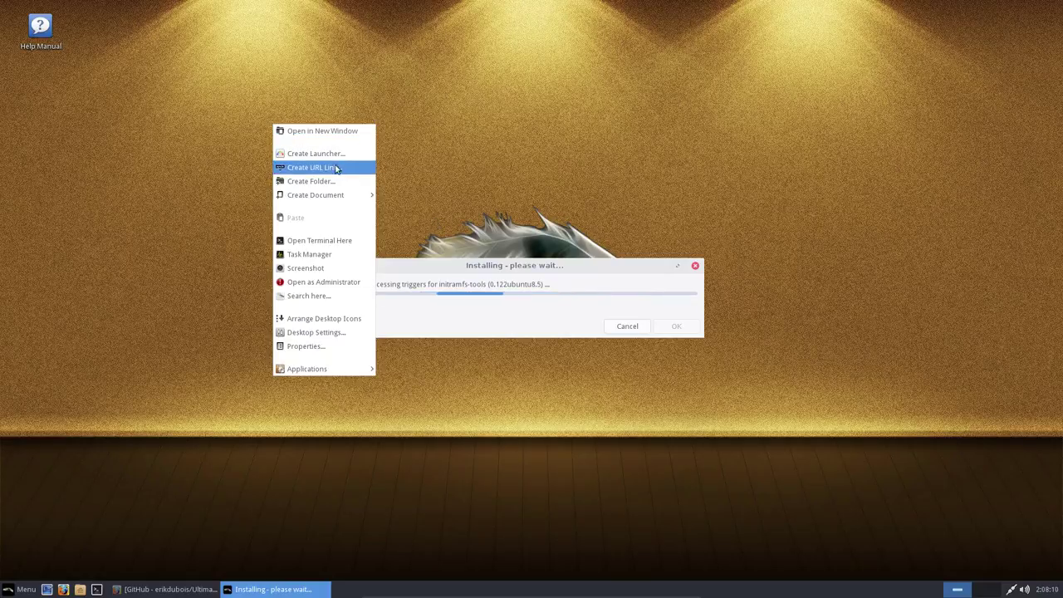
left_click(331, 241)
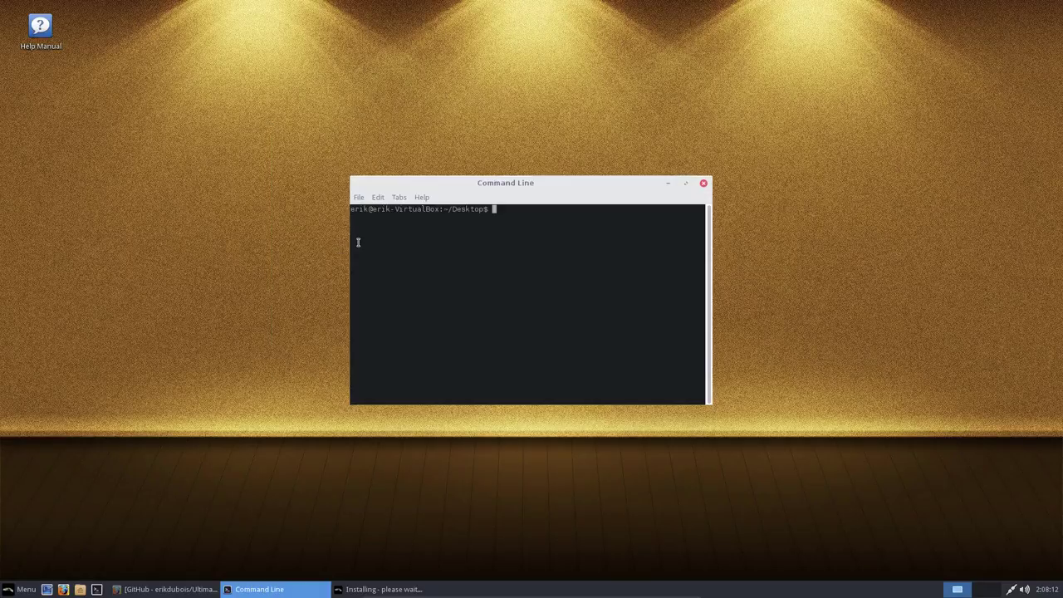
type("gi")
key("Tab")
key("Tab")
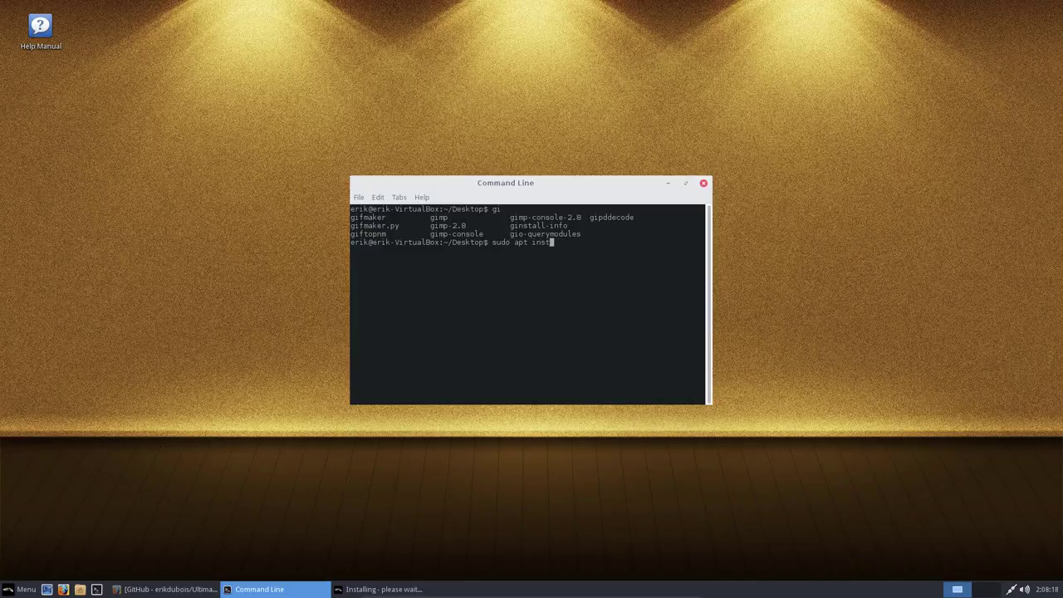
Try to install git with "sudo apt install git", authenticating with the account password
type("git")
key("Return")
key("Return")
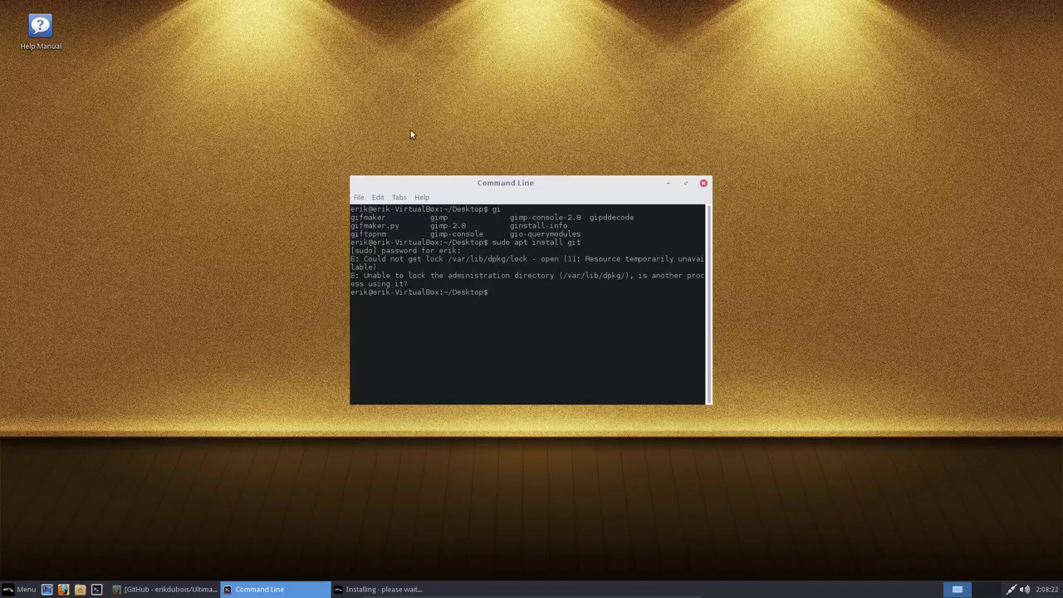
Arrange the terminal and the update installation progress window side by side on the desktop
left_click_drag(523, 182, 230, 72)
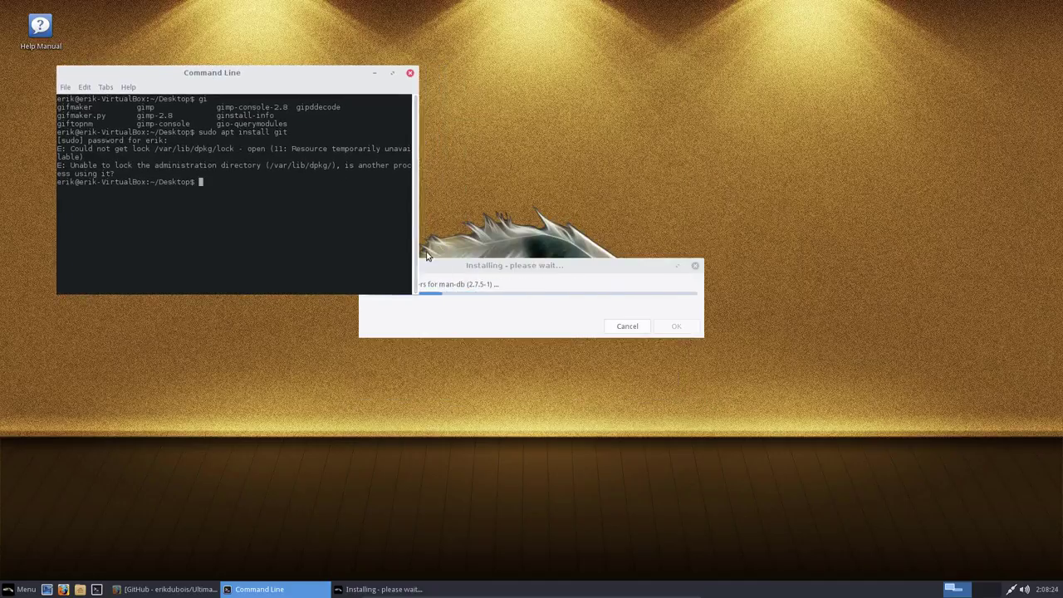
left_click_drag(526, 274, 727, 176)
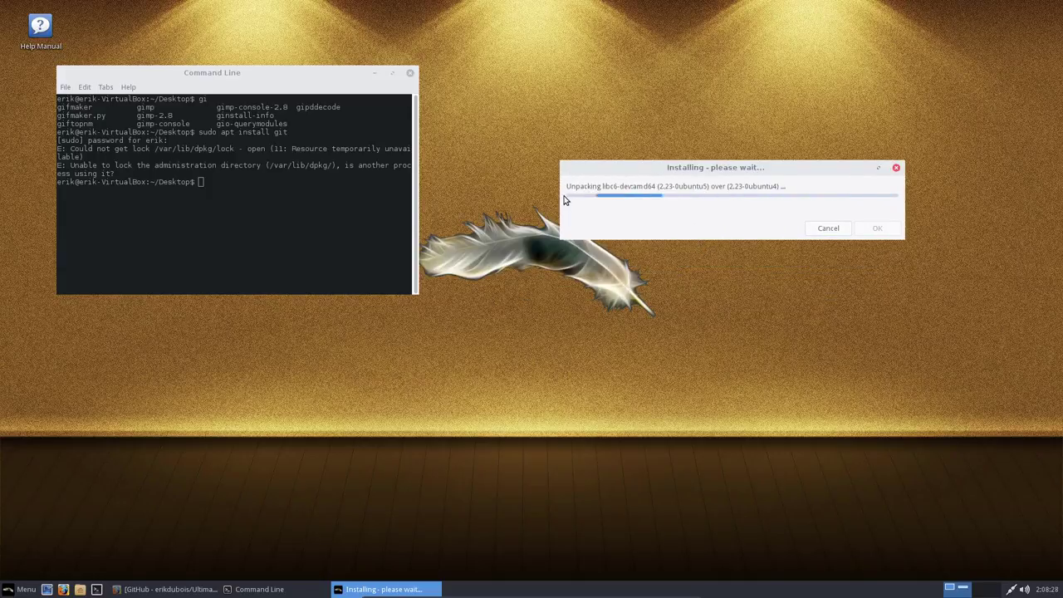
left_click(878, 168)
left_click(1037, 8)
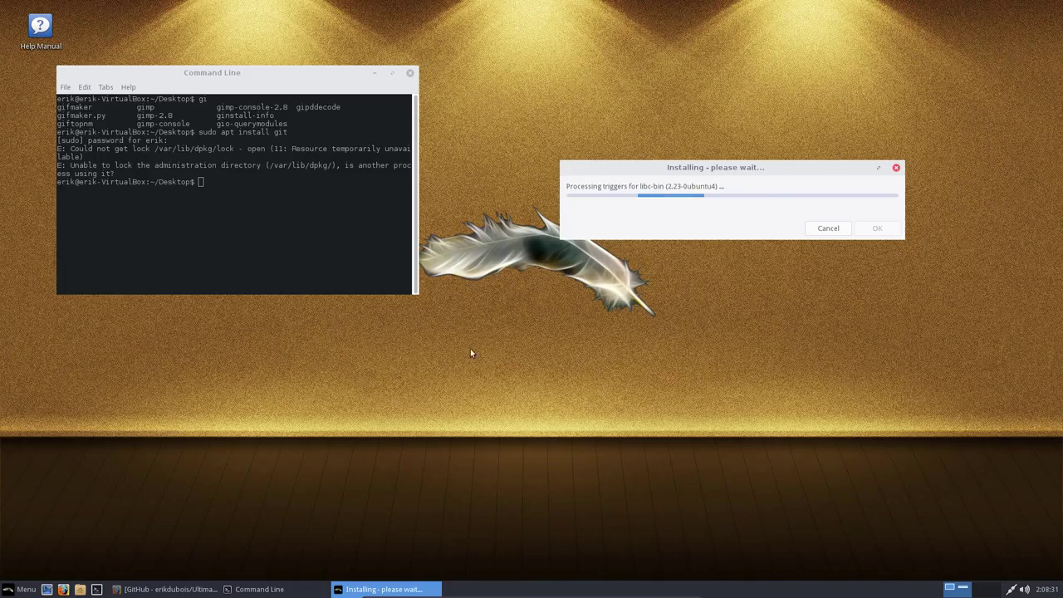
left_click(230, 215)
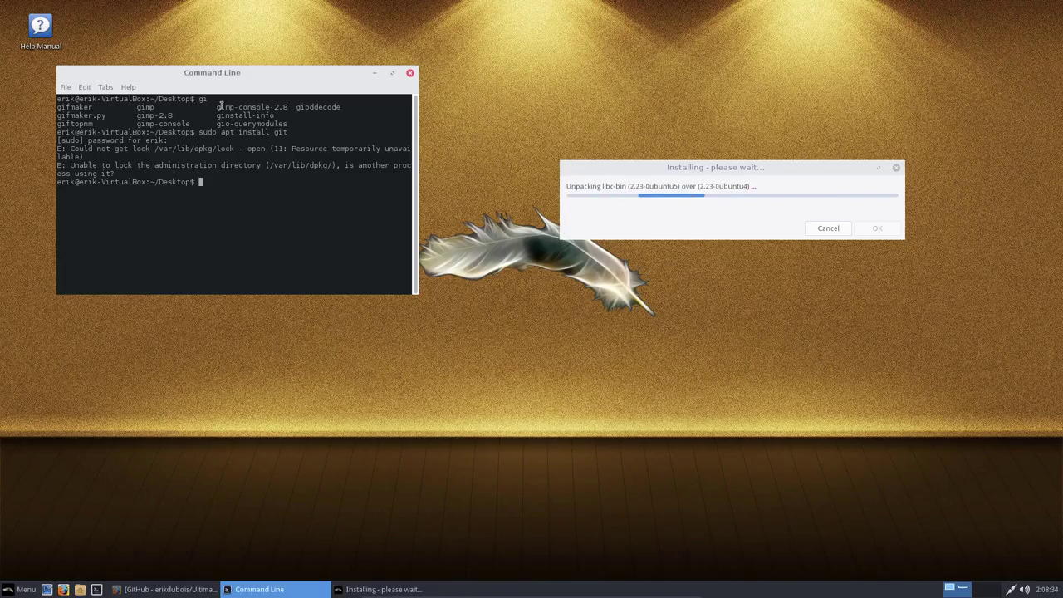
Download the repository as a ZIP to Downloads, making Save File automatic for such files, and open the containing folder
left_click(203, 589)
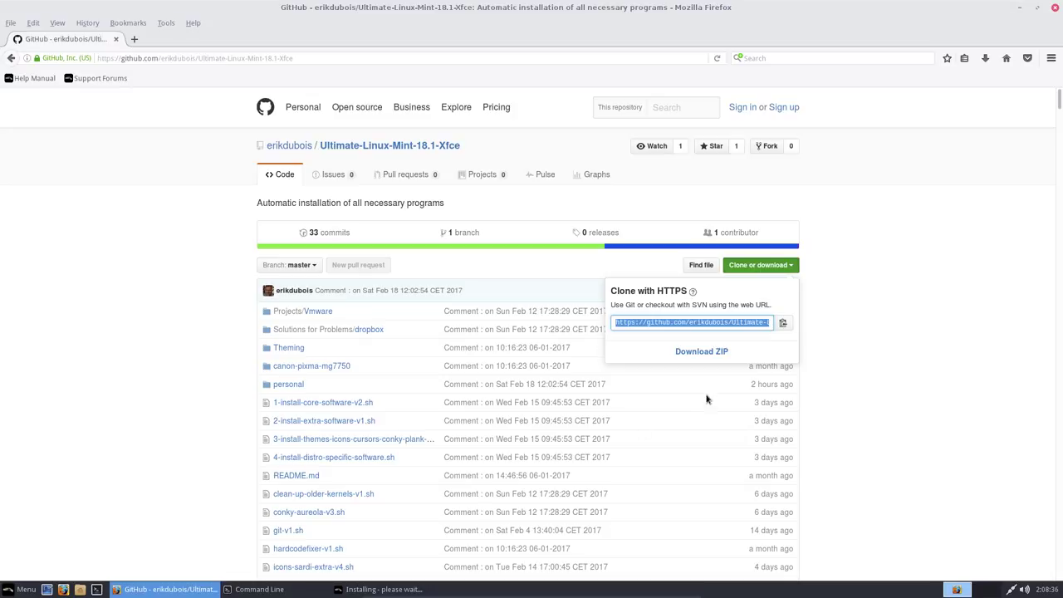
left_click(712, 352)
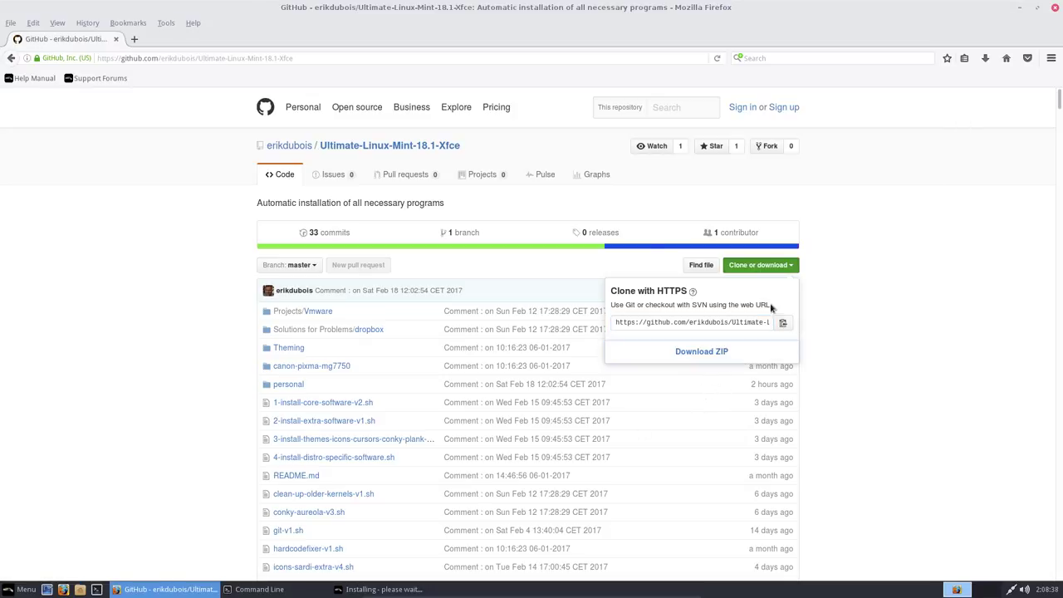
left_click(449, 302)
left_click(457, 321)
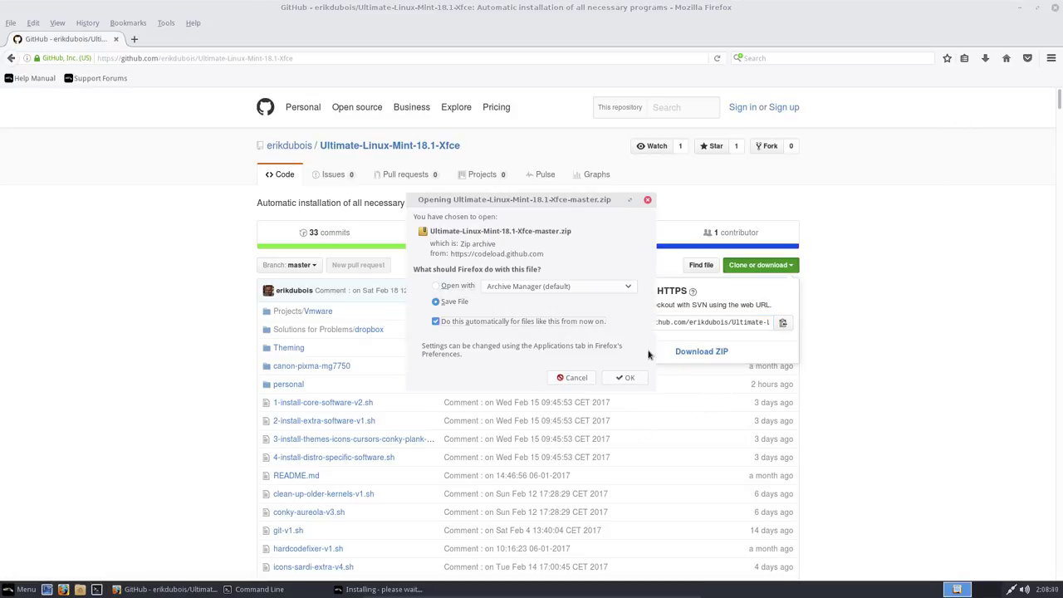
left_click(628, 378)
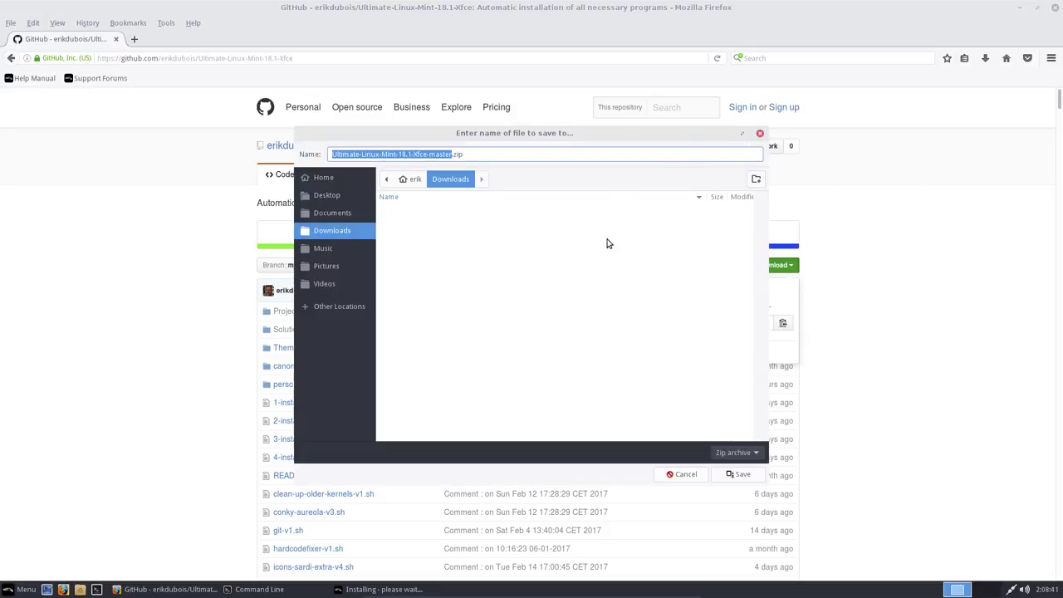
left_click(741, 474)
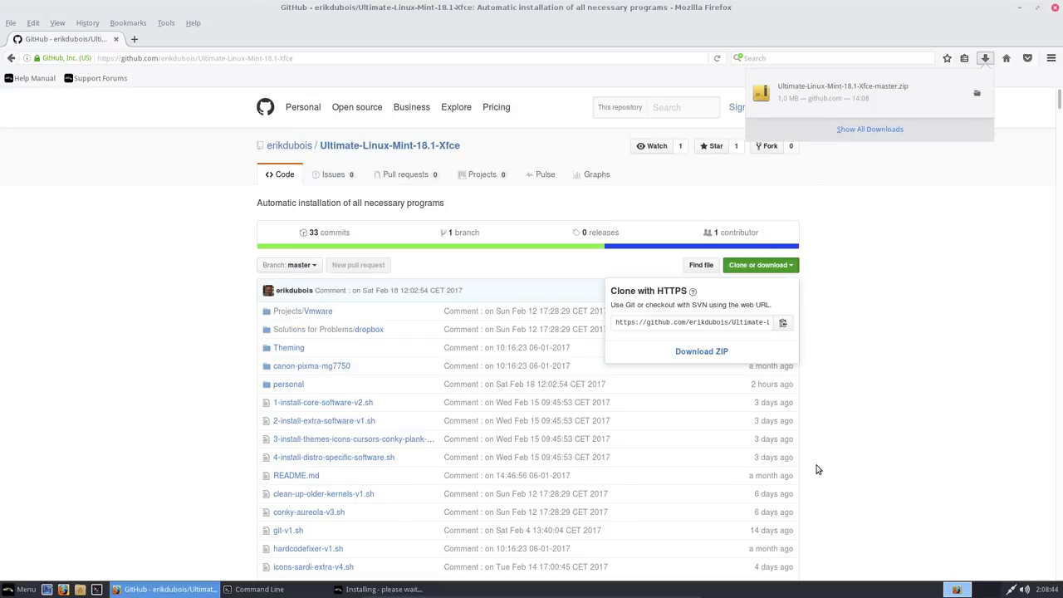
left_click(977, 93)
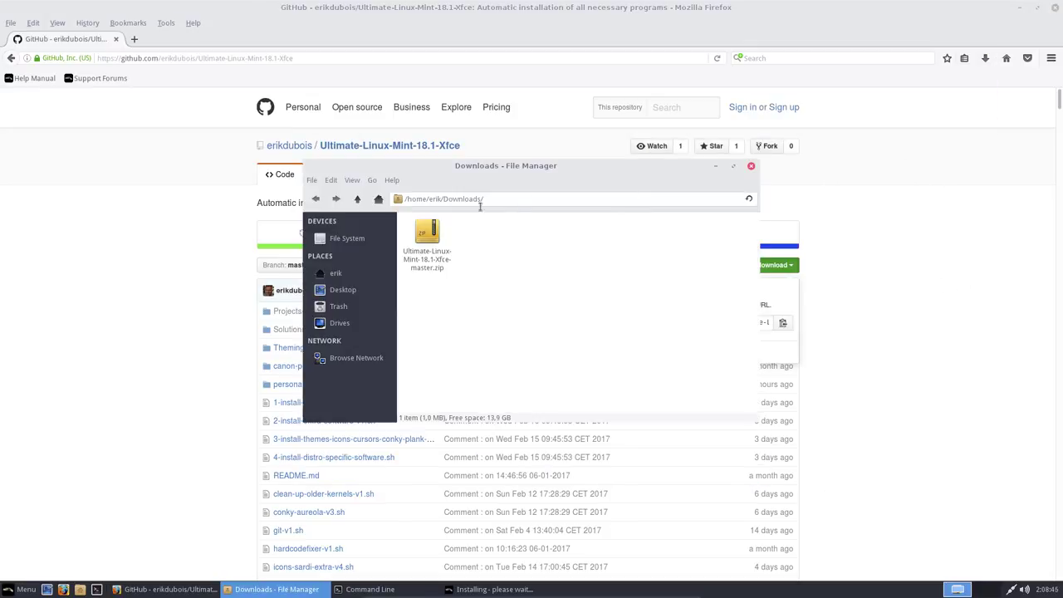
Extract Ultimate-Linux-Mint-18.1-Xfce-master.zip into the Downloads folder
right_click(433, 234)
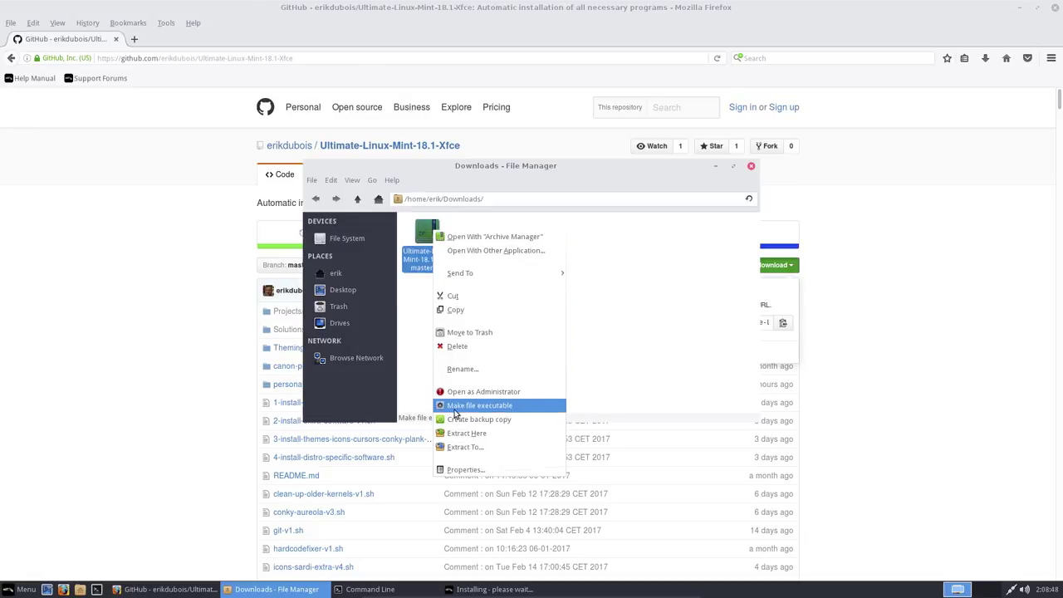
left_click(484, 435)
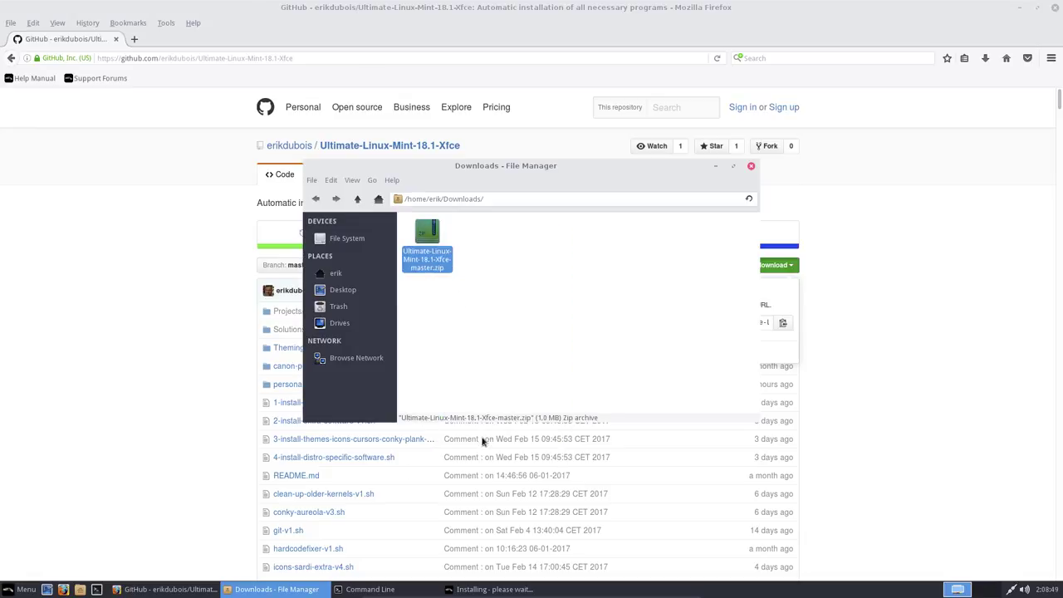
View the installed icon themes in the Appearance settings and close the window
left_click(12, 592)
type("aa")
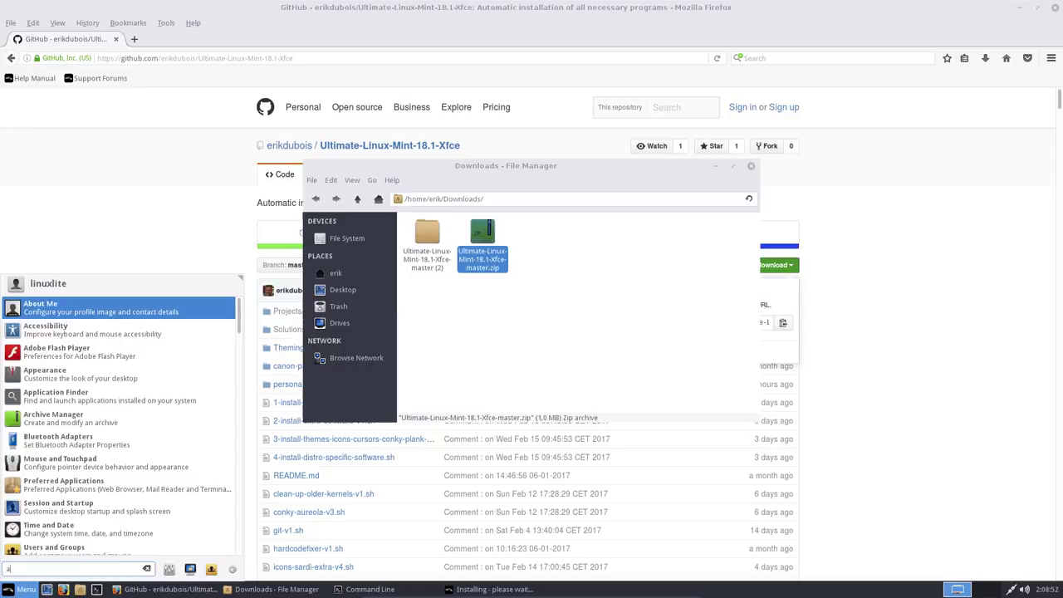
left_click(100, 329)
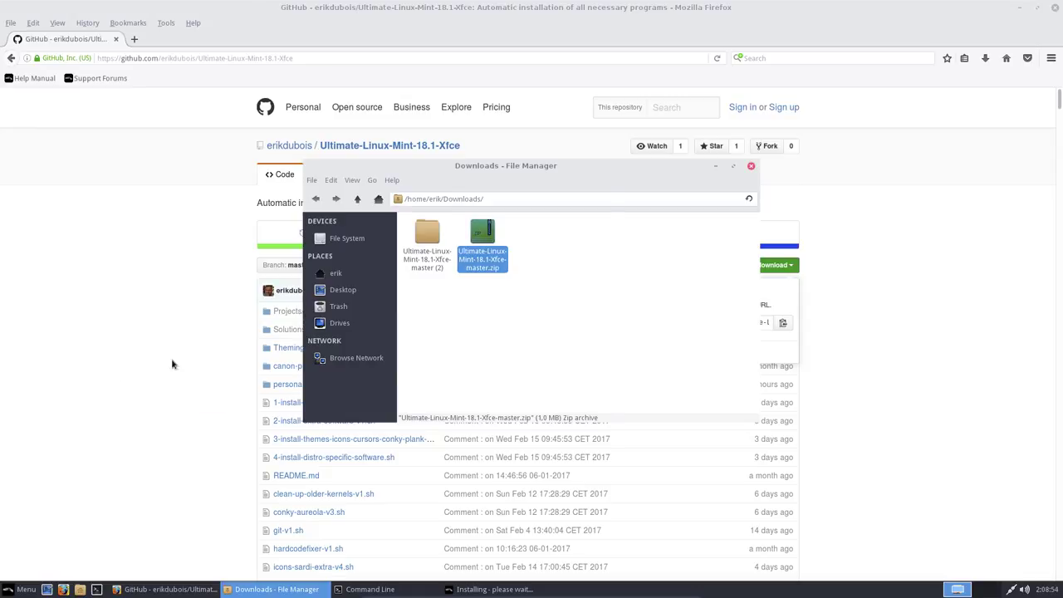
left_click(491, 220)
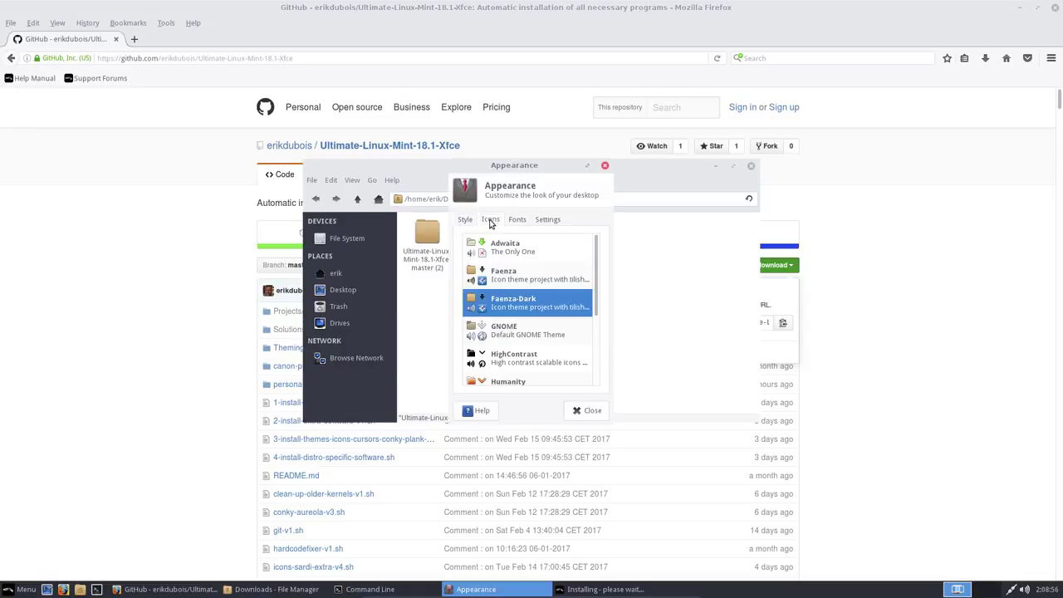
left_click(587, 411)
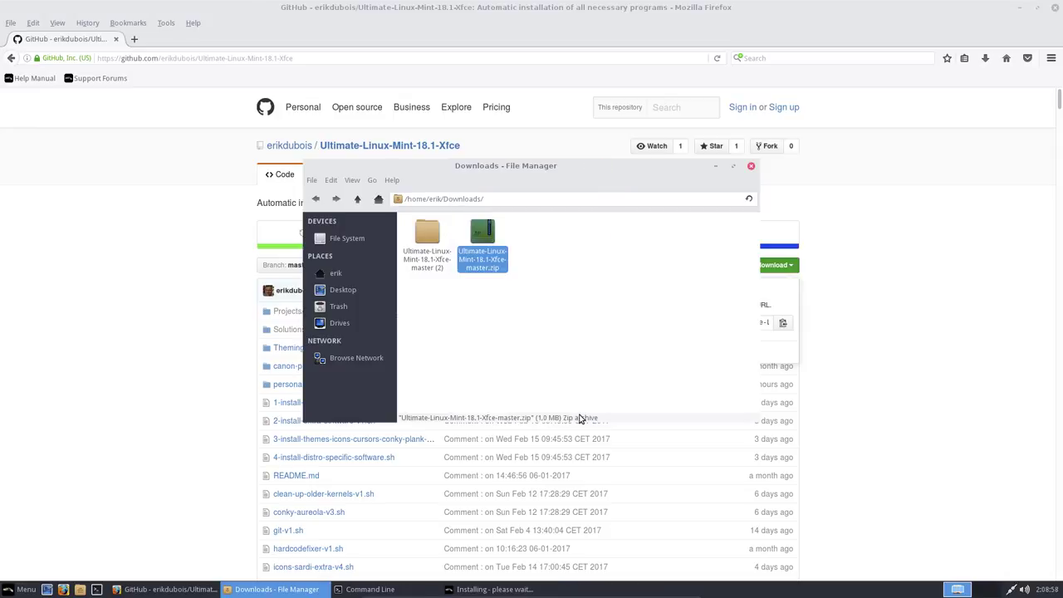
Look inside the newly extracted folder, return to Downloads and delete that folder
double_click(422, 240)
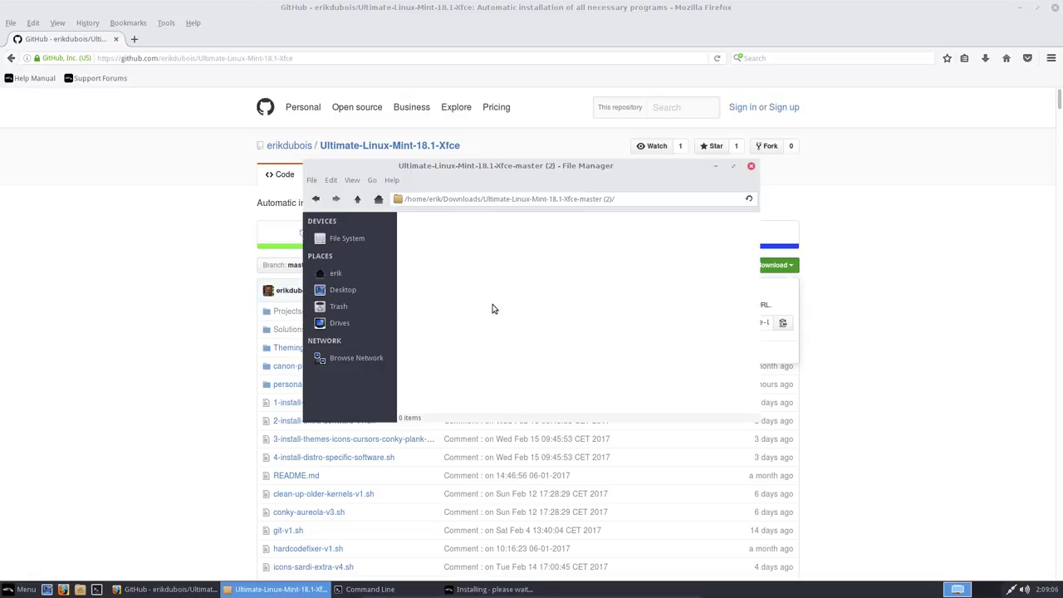
left_click(357, 198)
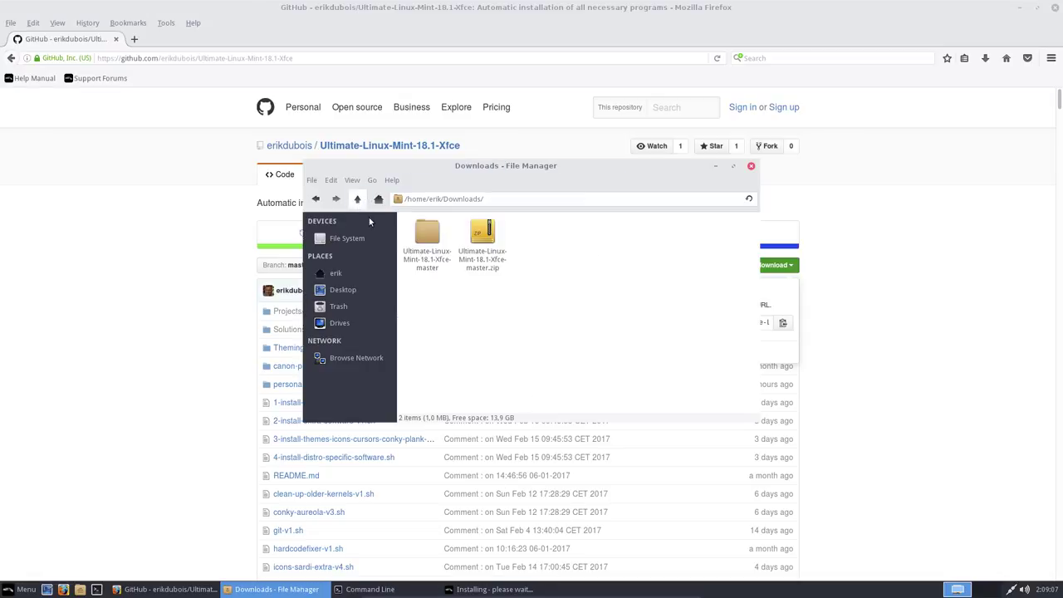
left_click(432, 237)
key("Delete")
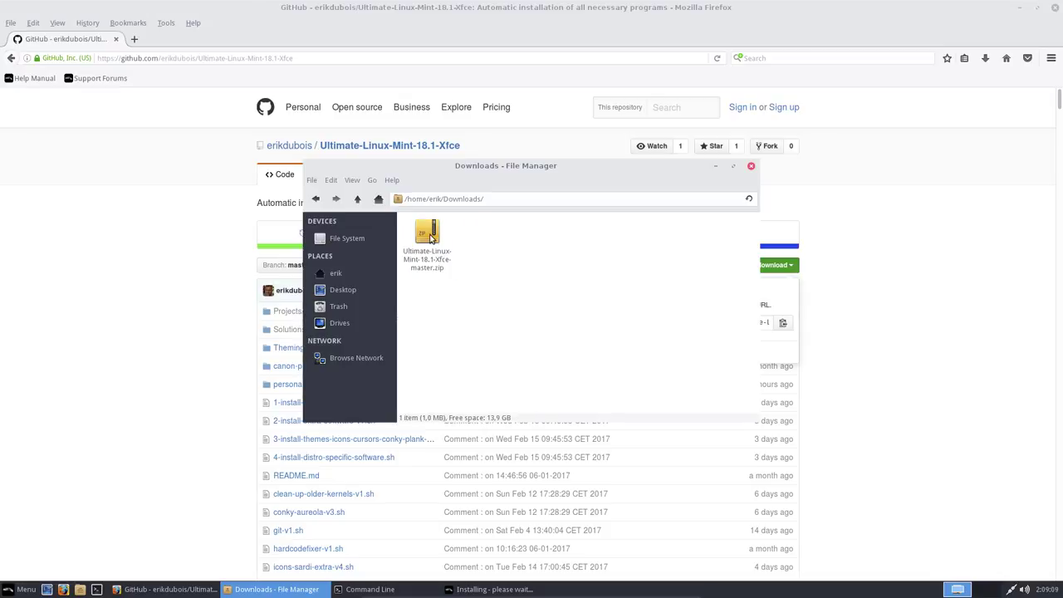
Extract Ultimate-Linux-Mint-18.1-Xfce-master.zip into Downloads again and open the extracted Ultimate-Linux-Mint-18.1-Xfce-master folder
left_click(428, 237)
right_click(431, 236)
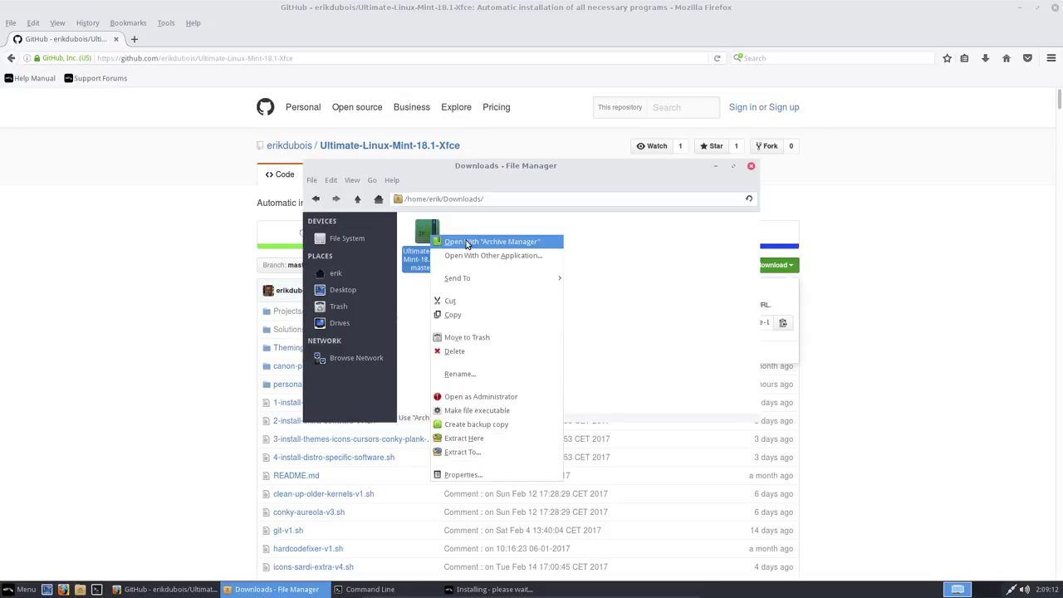
left_click(500, 440)
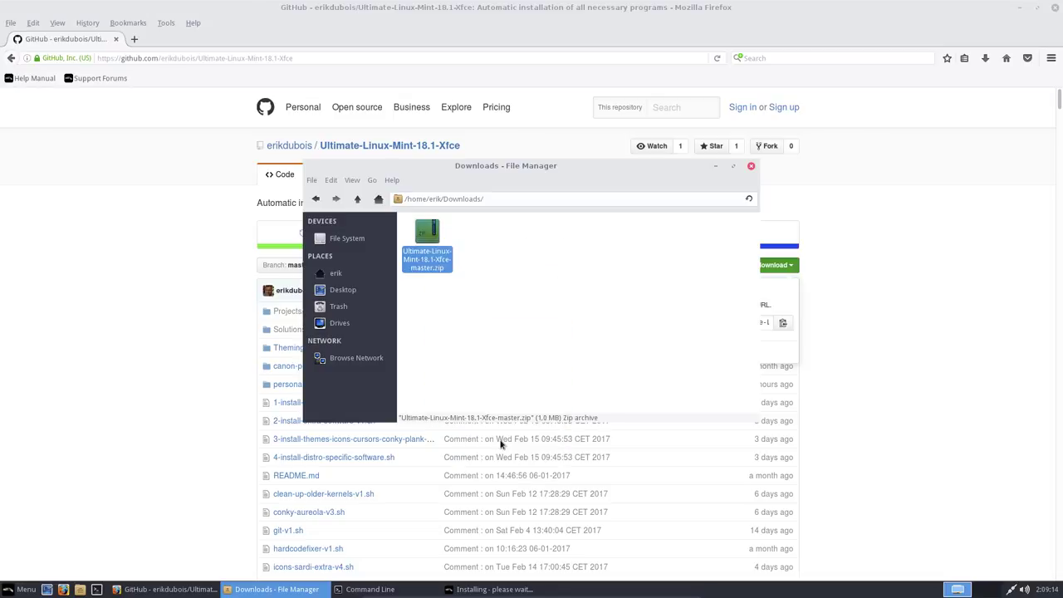
left_click(470, 364)
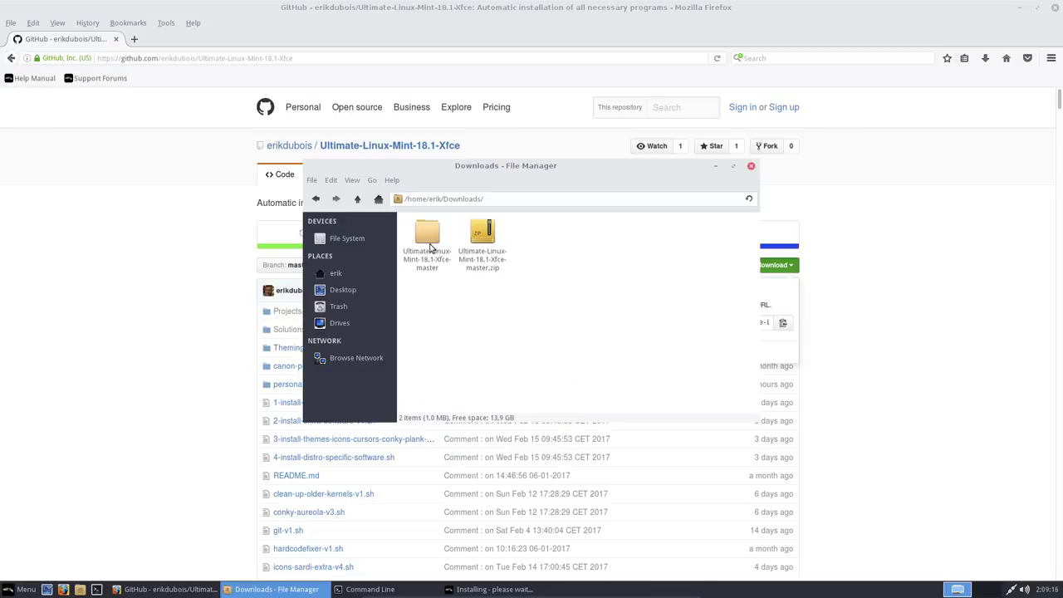
double_click(428, 237)
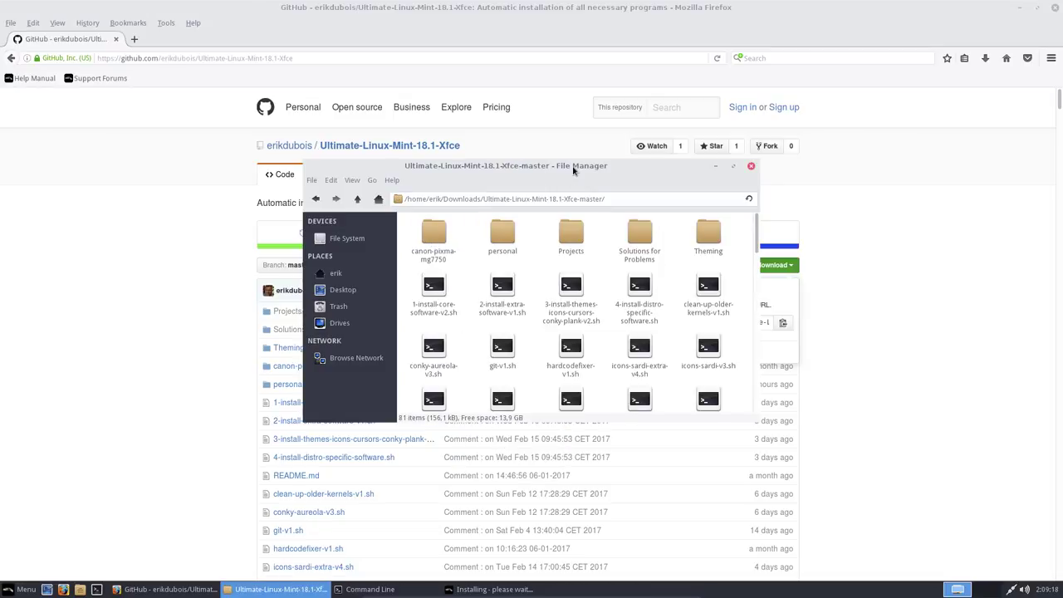
Clear the desktop by minimizing the browser and closing the old terminal, and move the file manager away from the installation progress window
left_click(1022, 9)
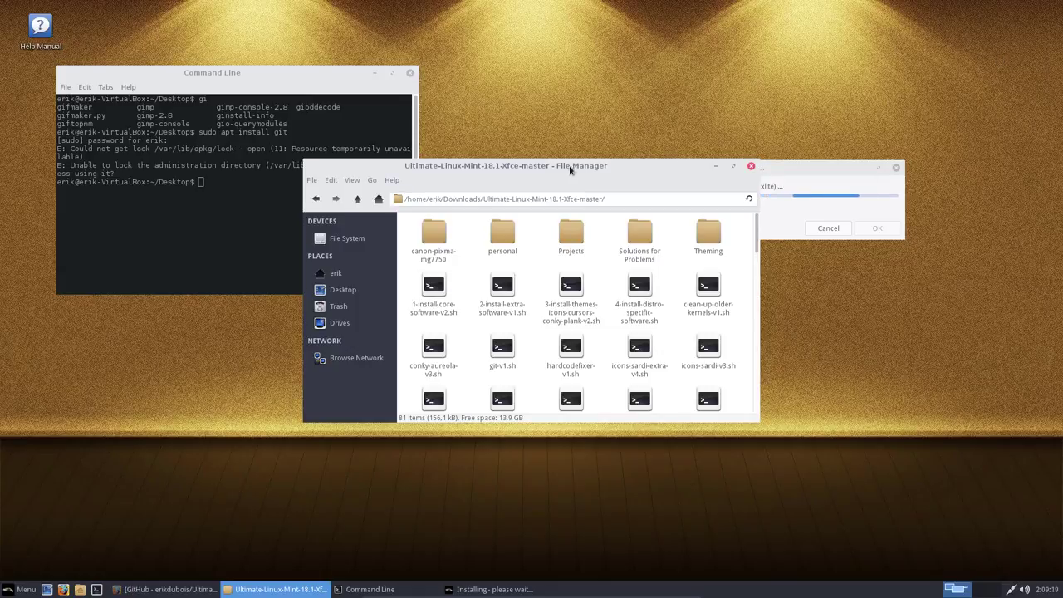
left_click_drag(572, 166, 180, 228)
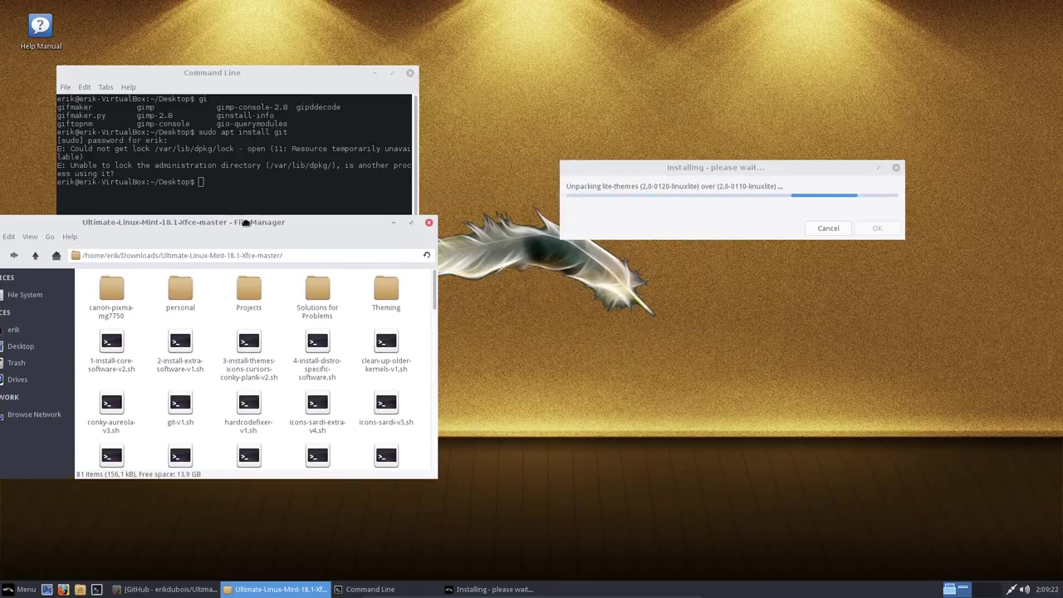
left_click(409, 72)
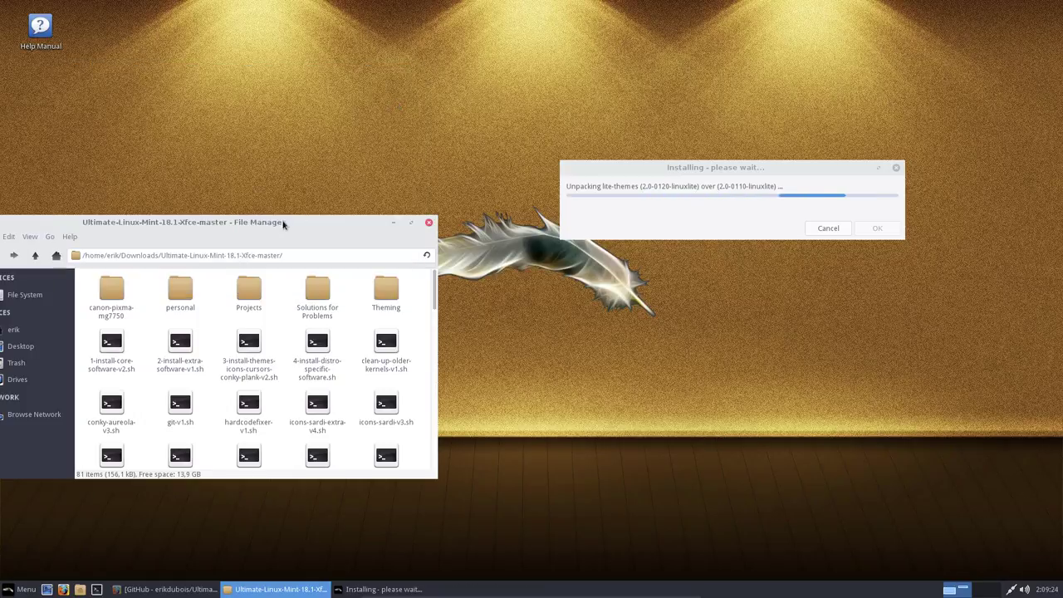
left_click_drag(279, 222, 324, 39)
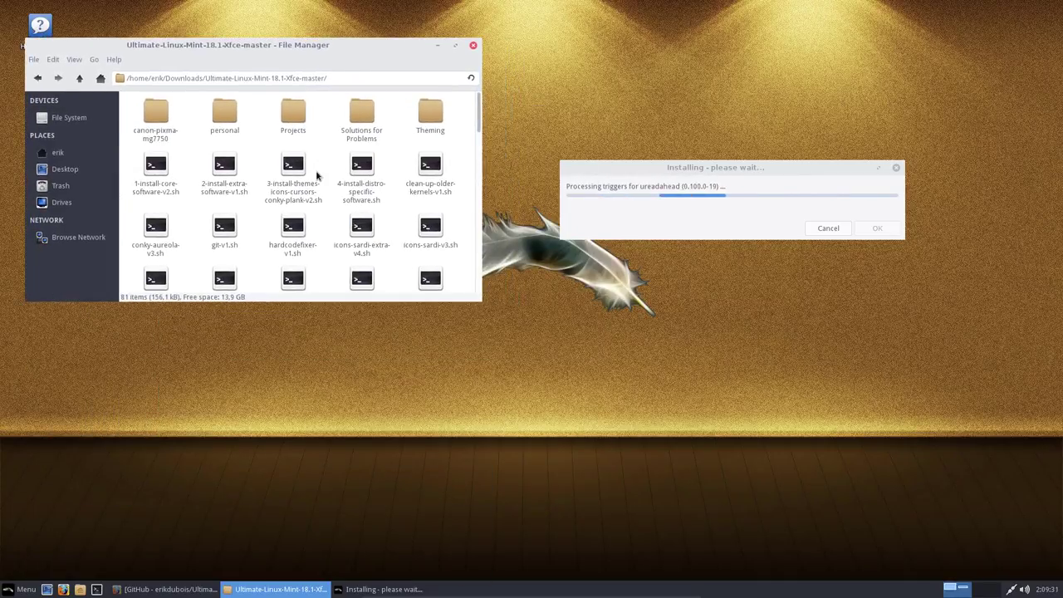
Open a terminal in the Ultimate-Linux-Mint-18.1-Xfce-master folder and move its window below the installation progress window
right_click(324, 259)
left_click(359, 328)
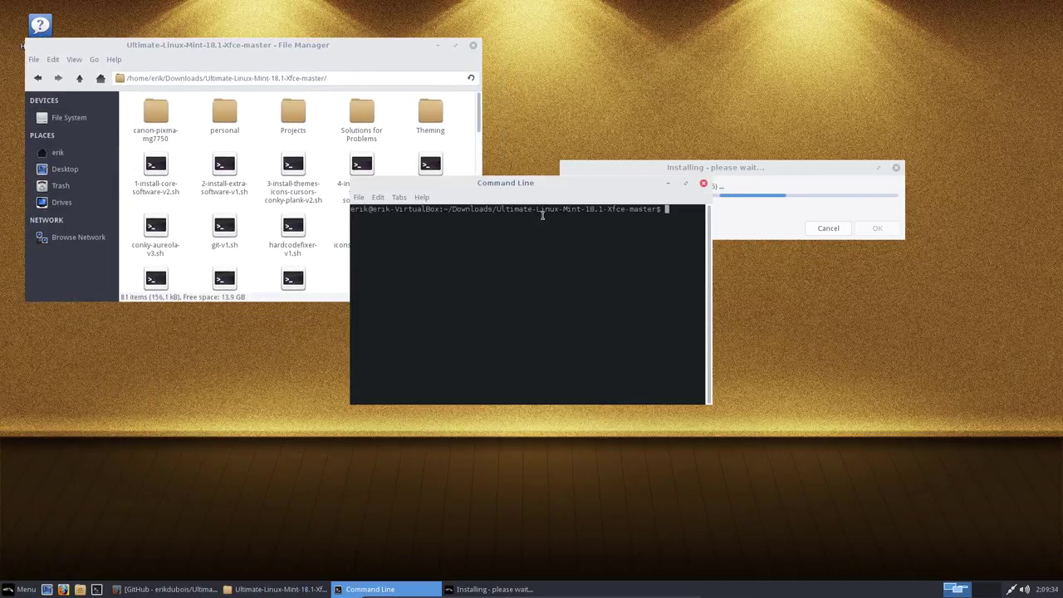
left_click_drag(536, 181, 721, 305)
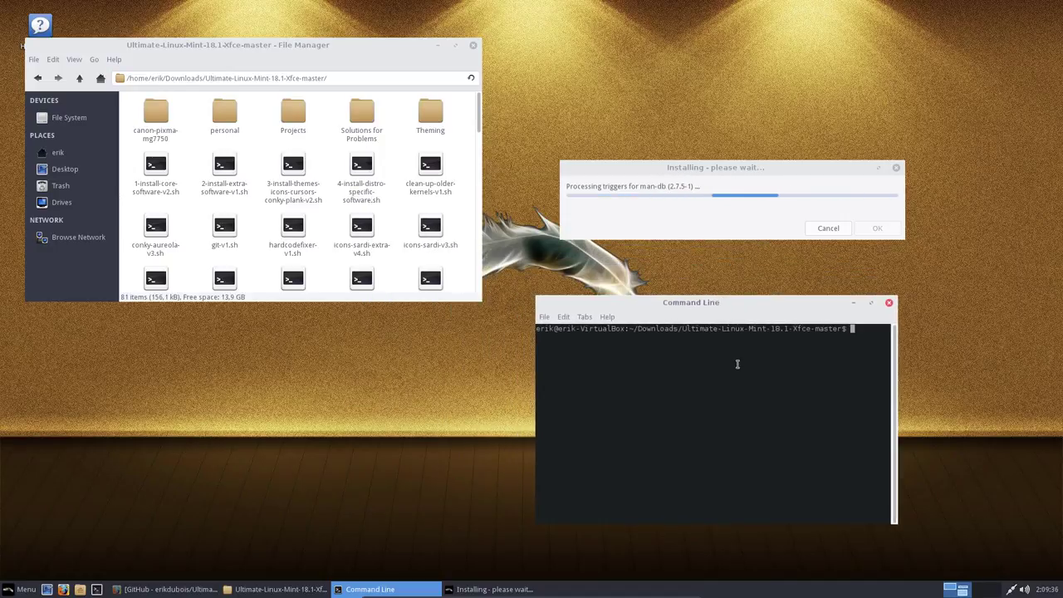
Run the ./icons-sardi-v3.sh script in the terminal to install the Sardi icons
type("./ci")
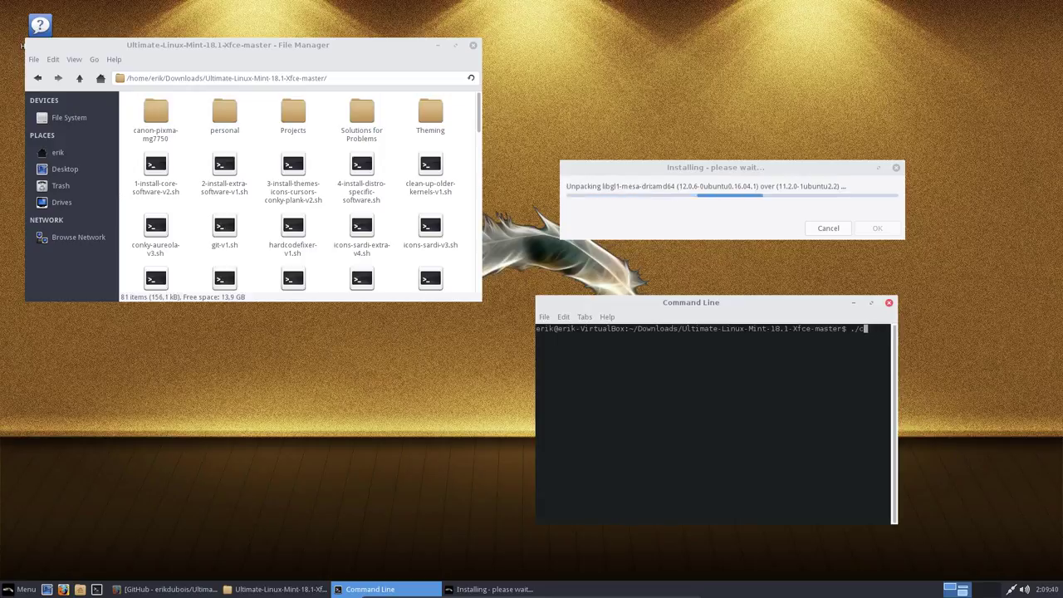
key("BackSpace")
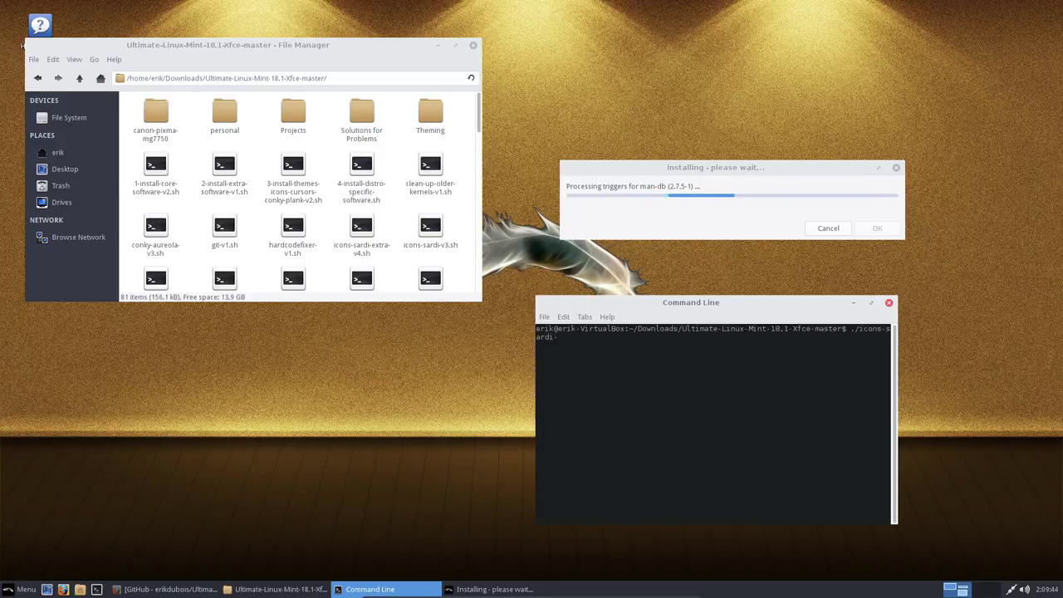
key("Tab")
key("Tab")
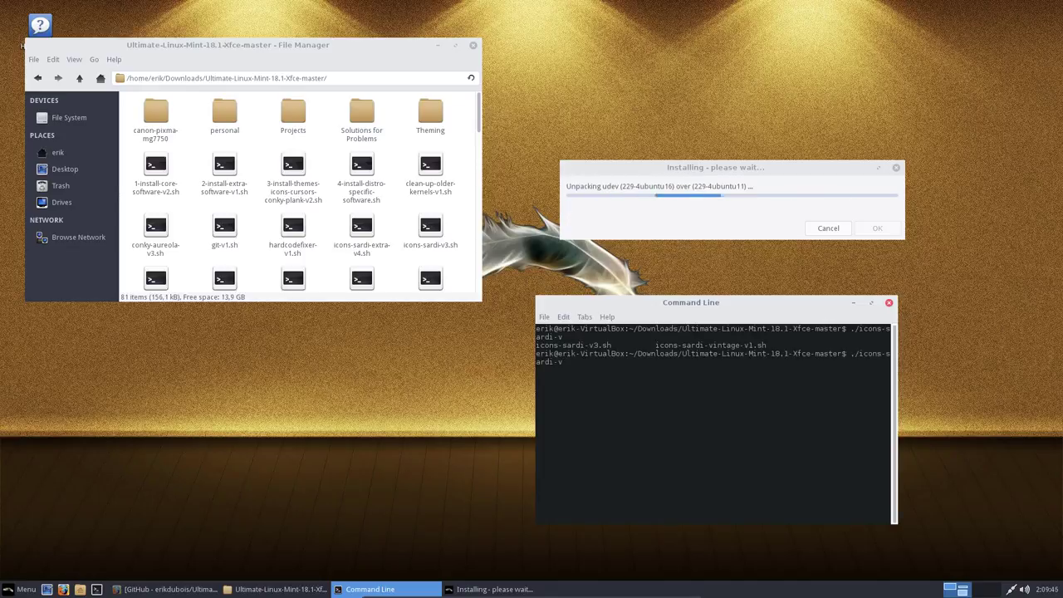
type("3")
key("Tab")
key("Return")
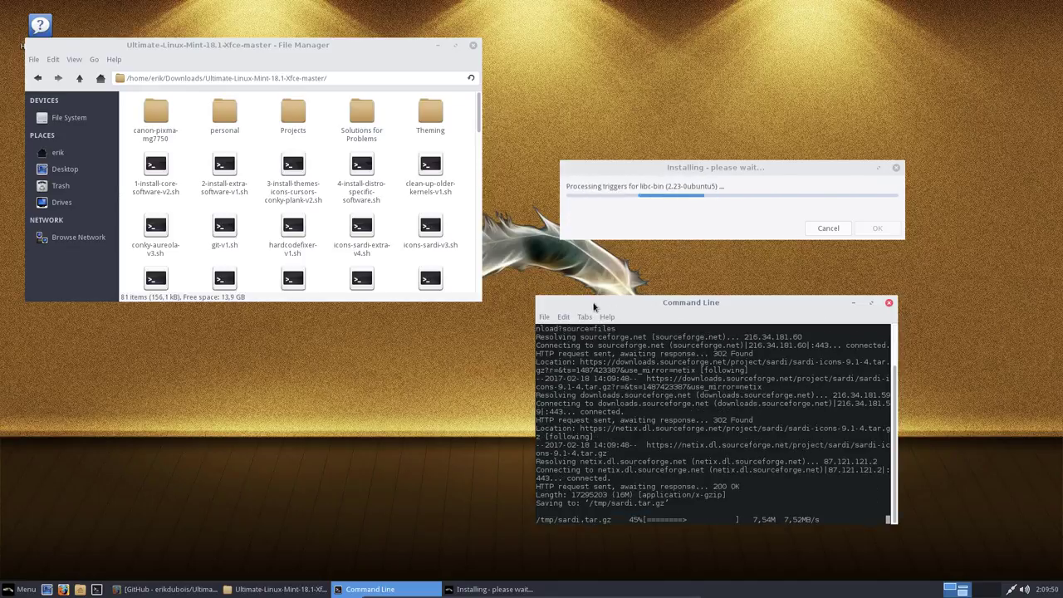
Set the terminal font to Monospace Regular, size 15, in the terminal preferences
left_click(565, 317)
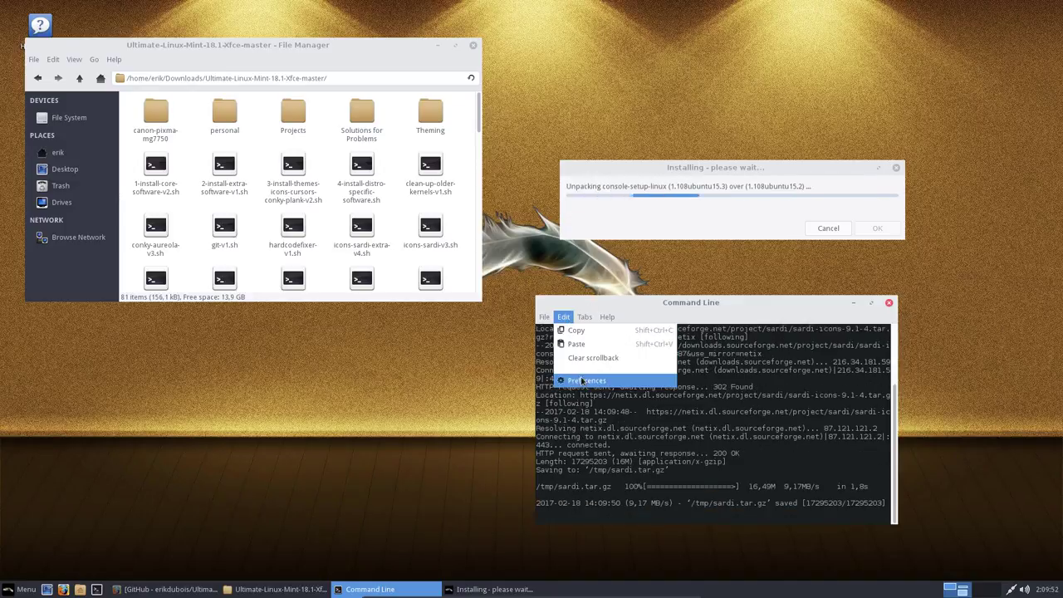
left_click(584, 380)
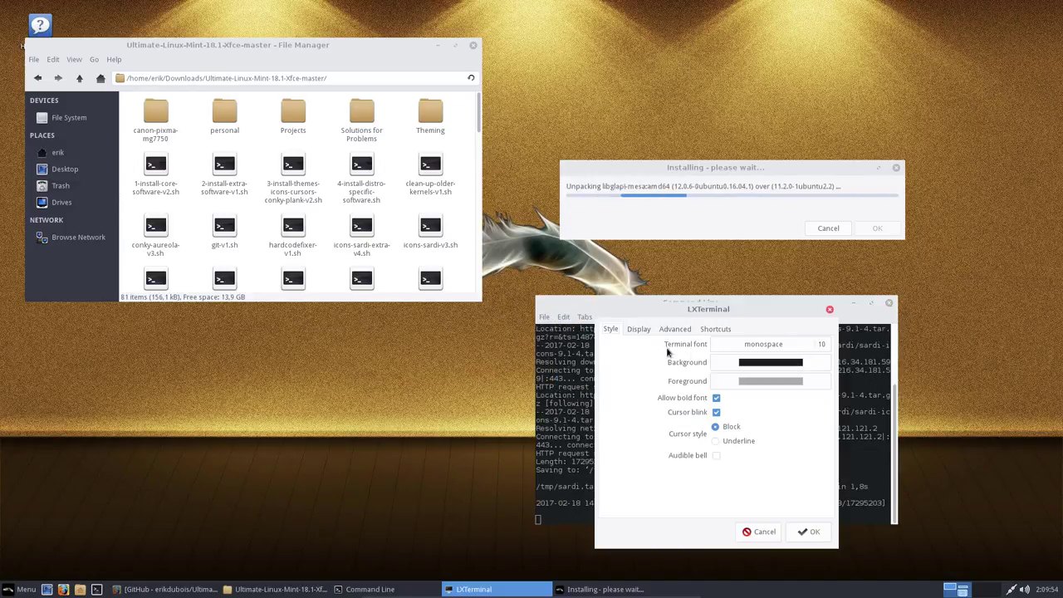
left_click(822, 346)
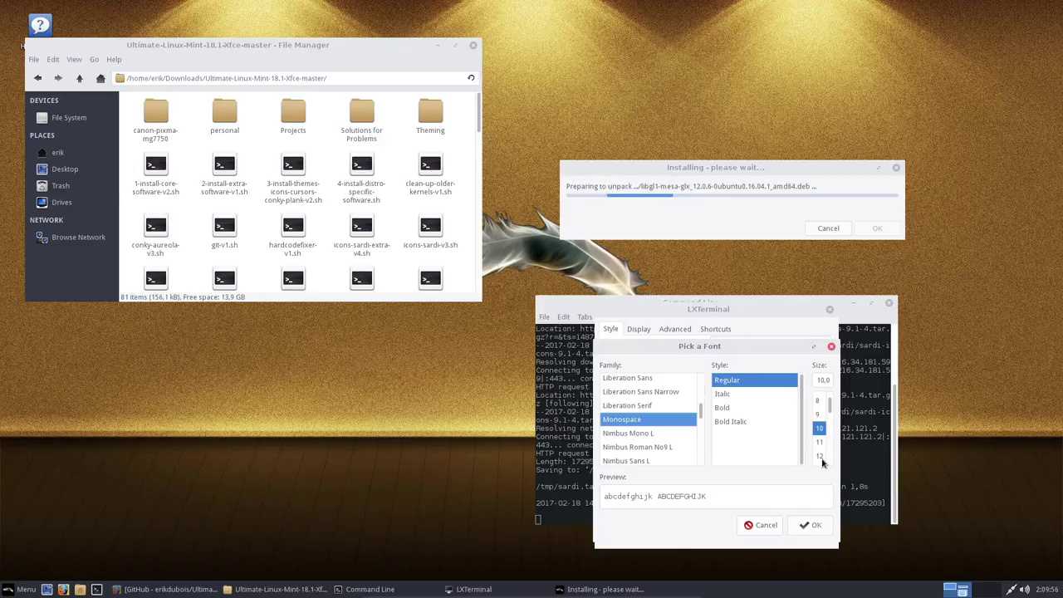
scroll(823, 456, "down", 2)
left_click(819, 454)
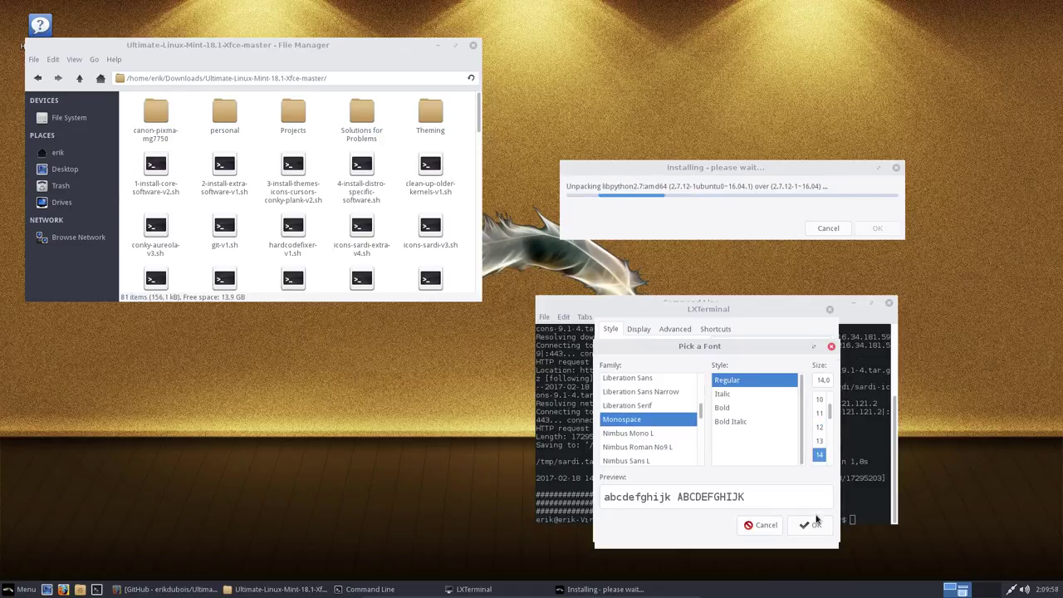
scroll(821, 455, "down", 1)
left_click(820, 455)
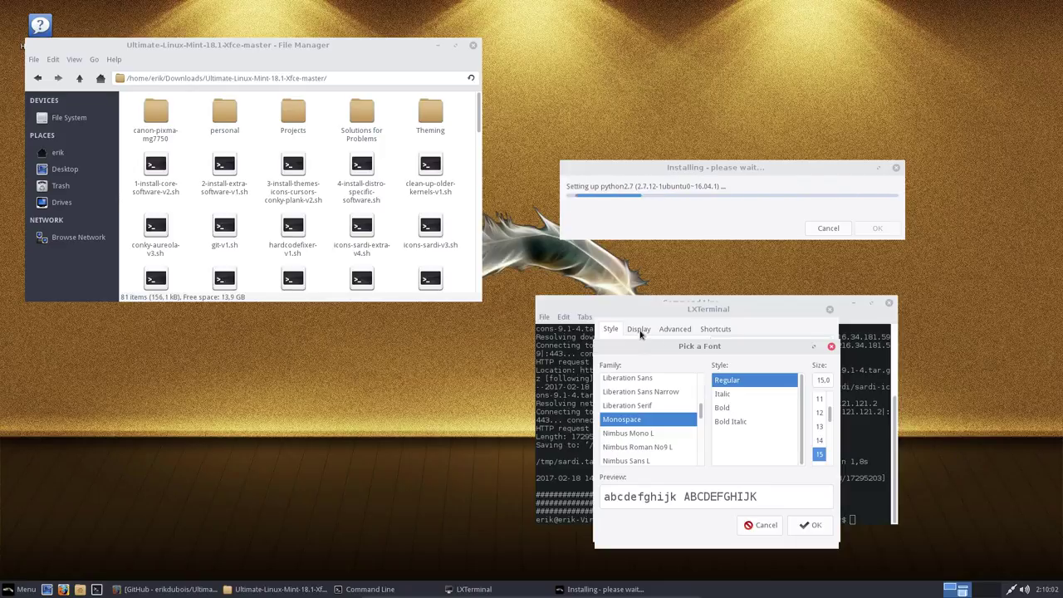
left_click(808, 526)
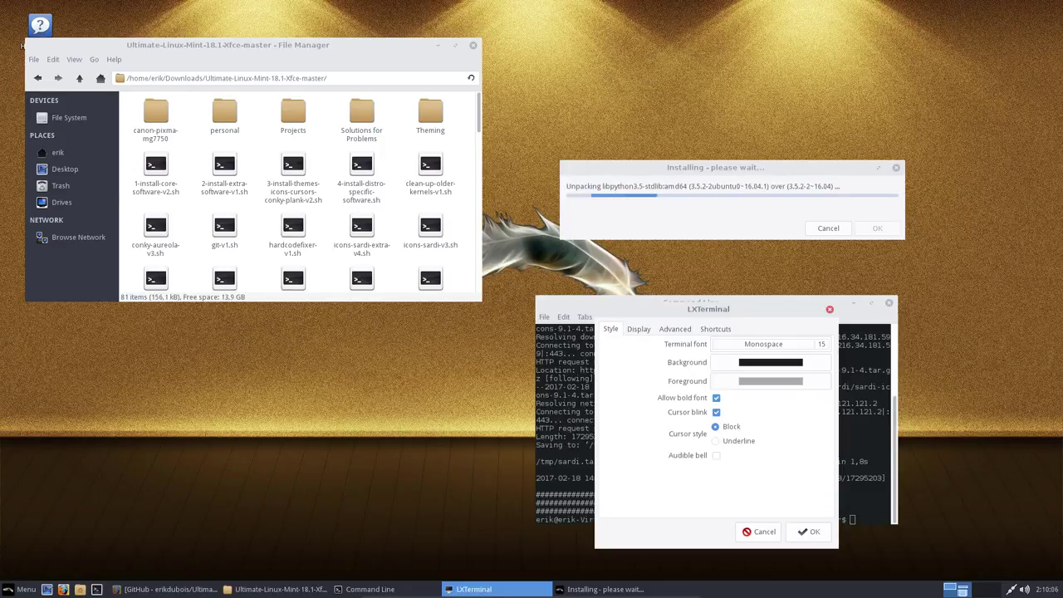
Review the display, advanced and shortcut preferences, apply the preferences and move the enlarged terminal beside the file manager
left_click(639, 330)
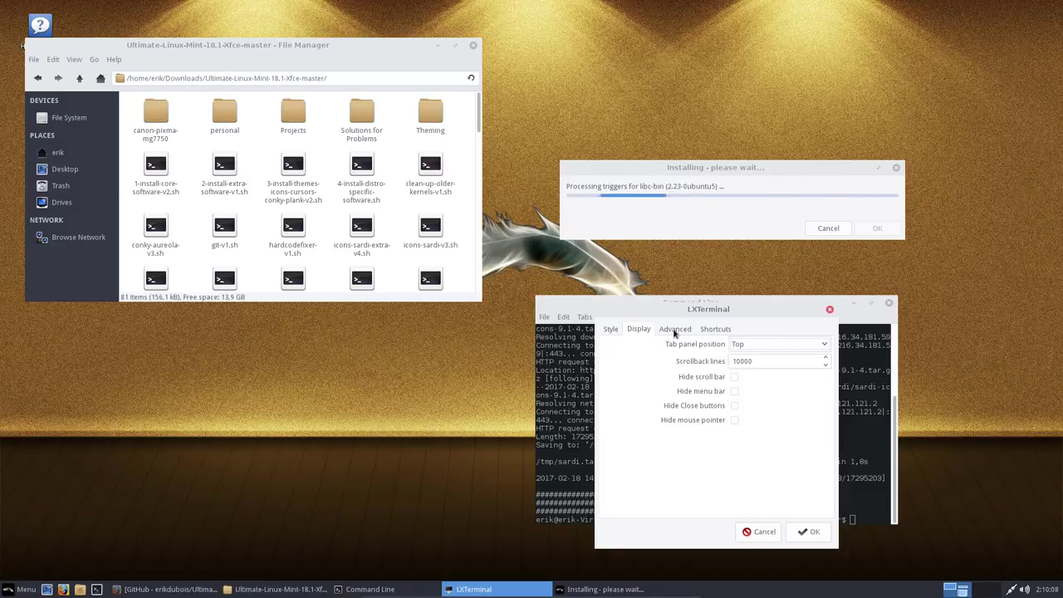
left_click(674, 329)
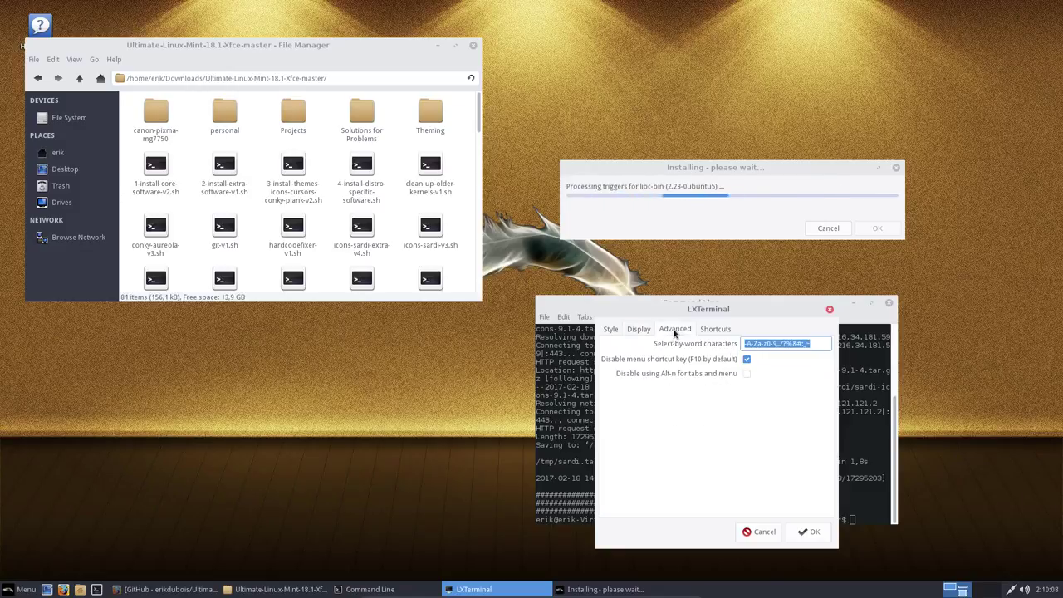
left_click(725, 334)
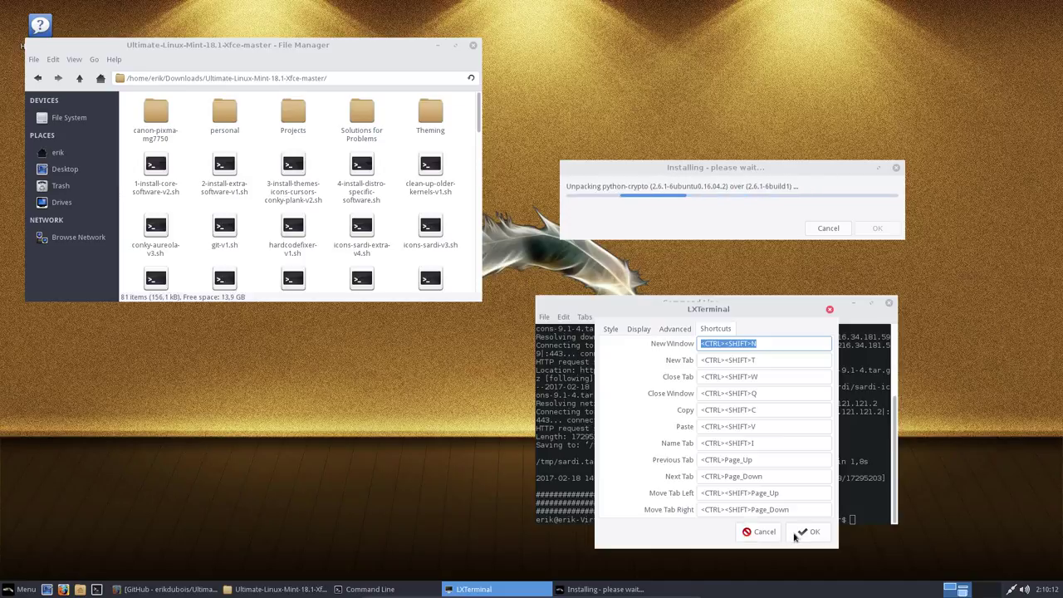
key("Return")
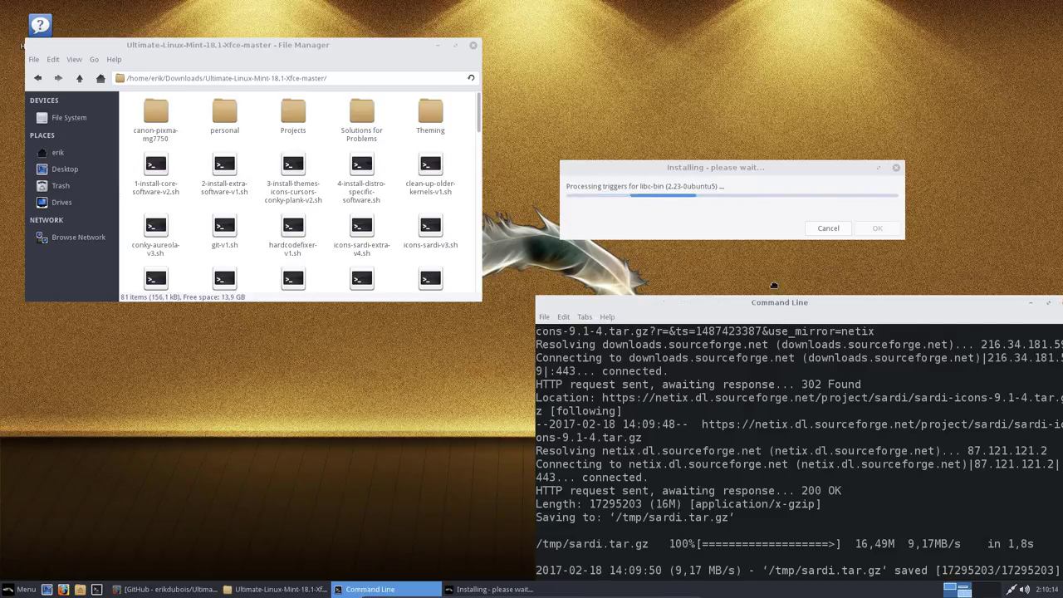
left_click_drag(794, 305, 741, 66)
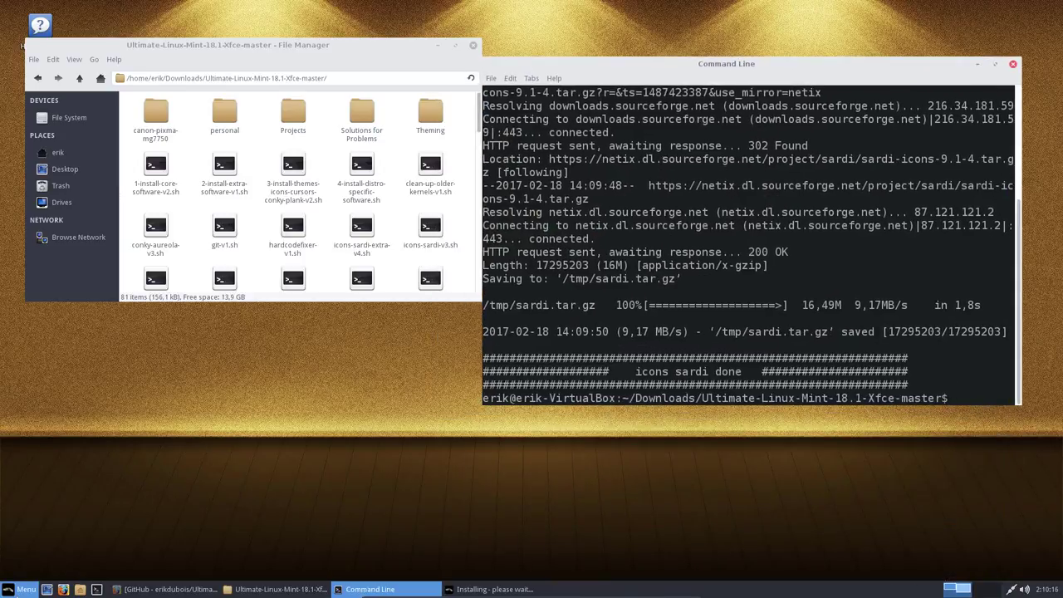
Search the applications for "app" and add Appearance to the favorites
left_click(23, 589)
type("app")
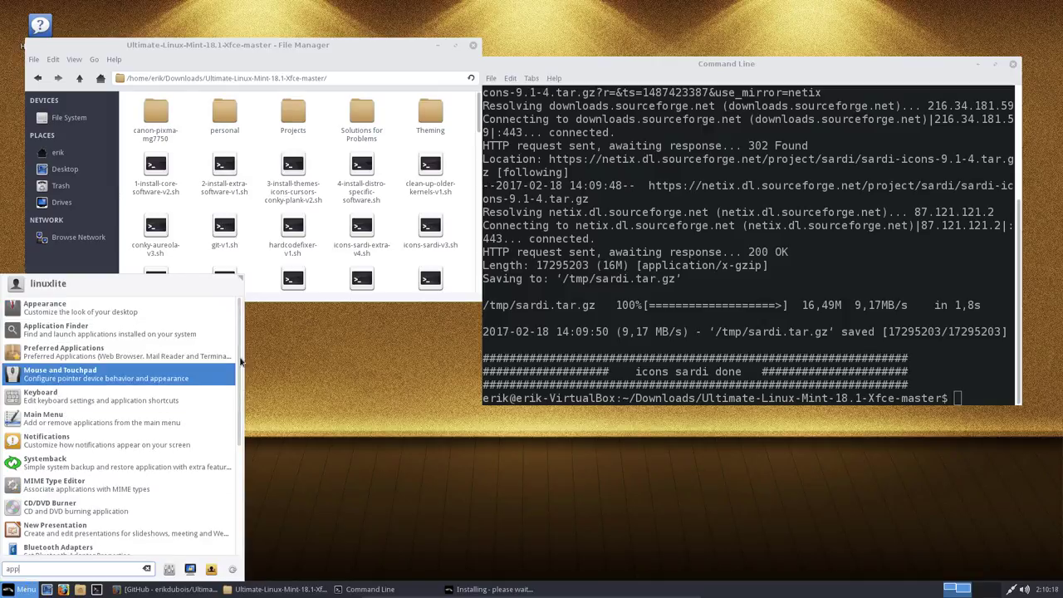
right_click(162, 310)
left_click(198, 334)
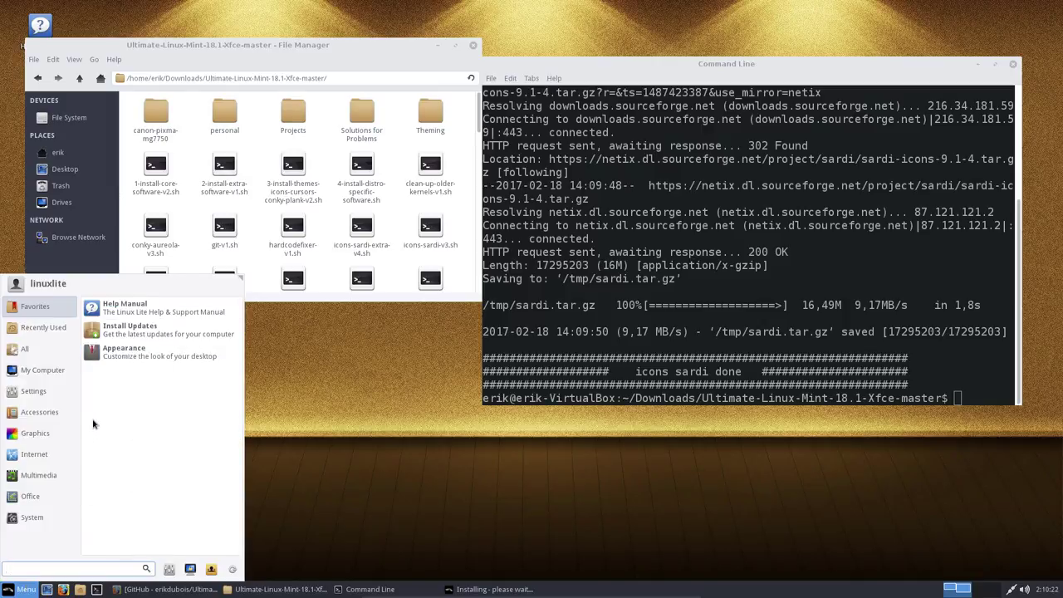
Try the Sardi Colora icon theme in the Appearance settings and set the icons to Sardi Flexible
left_click(122, 364)
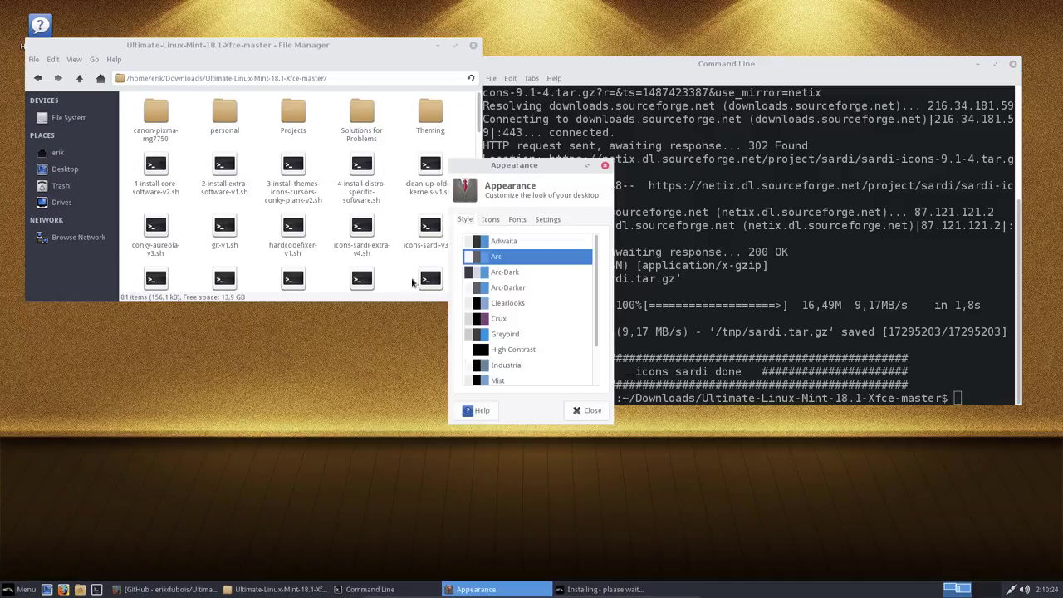
left_click(491, 220)
scroll(518, 330, "down", 5)
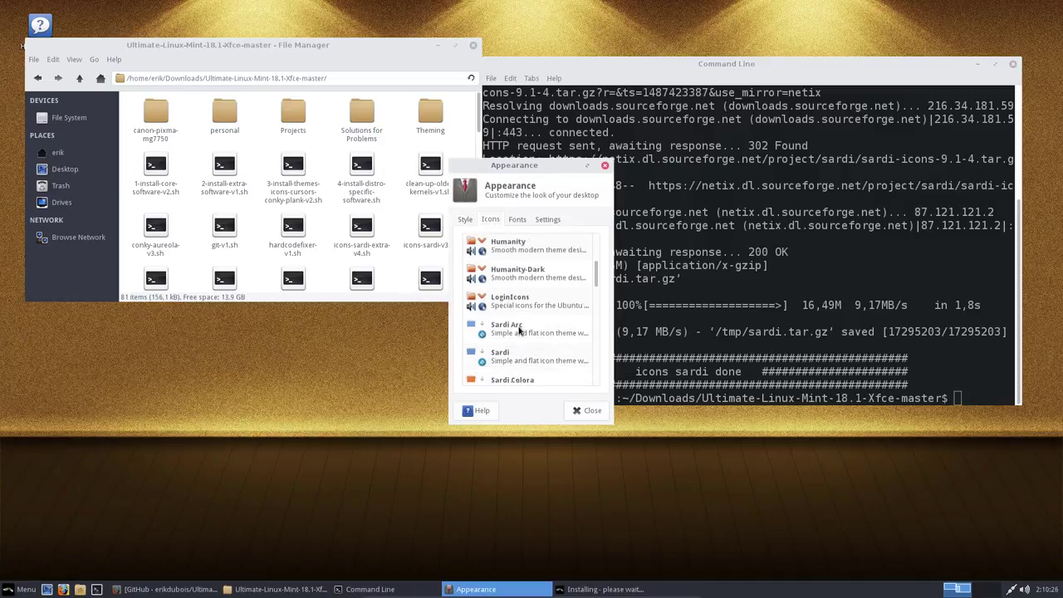
left_click(521, 301)
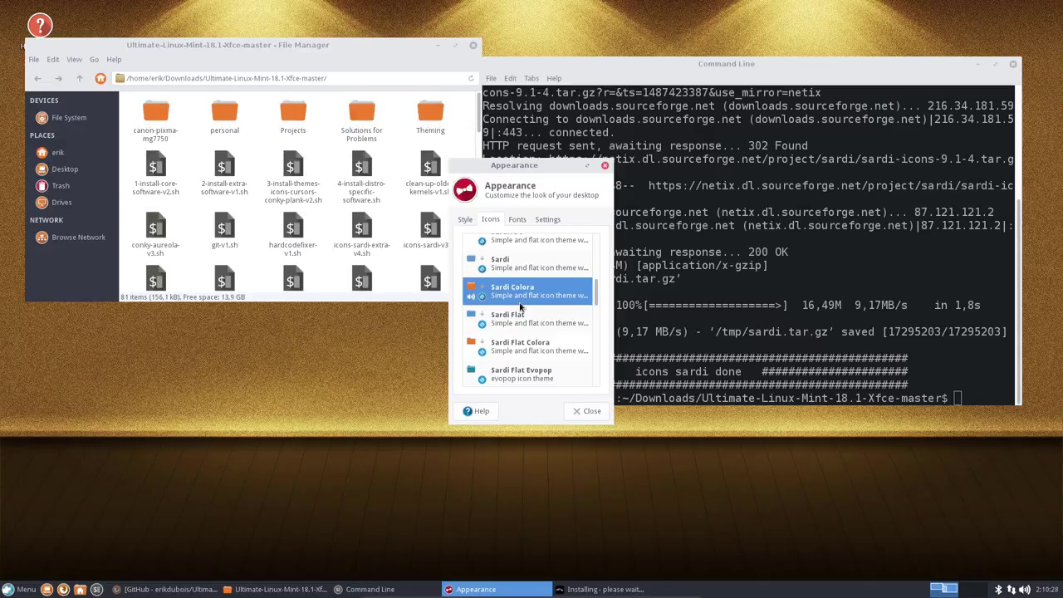
scroll(522, 316, "down", 3)
left_click(523, 309)
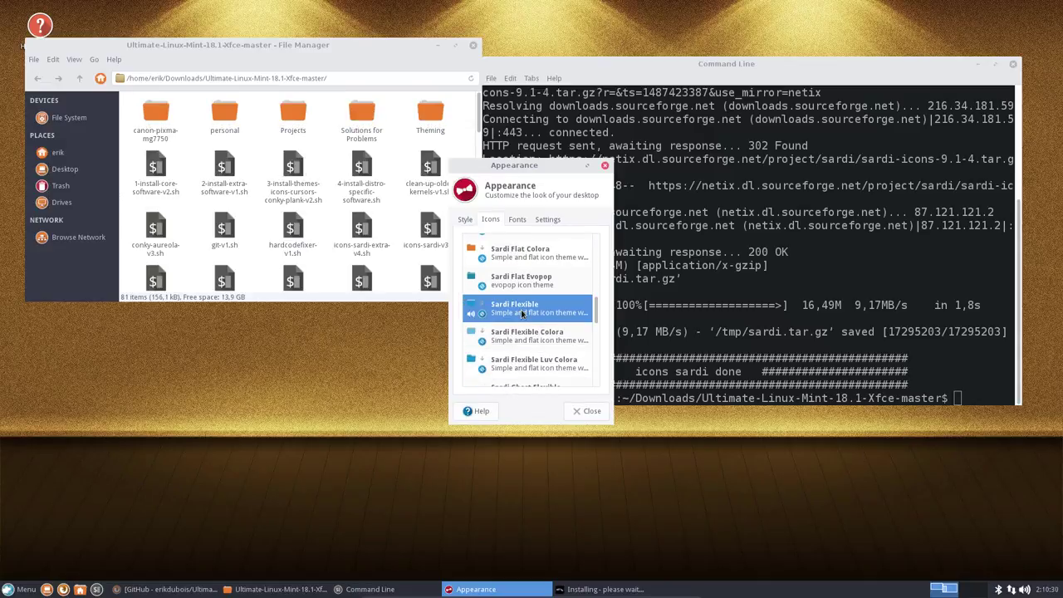
left_click(589, 411)
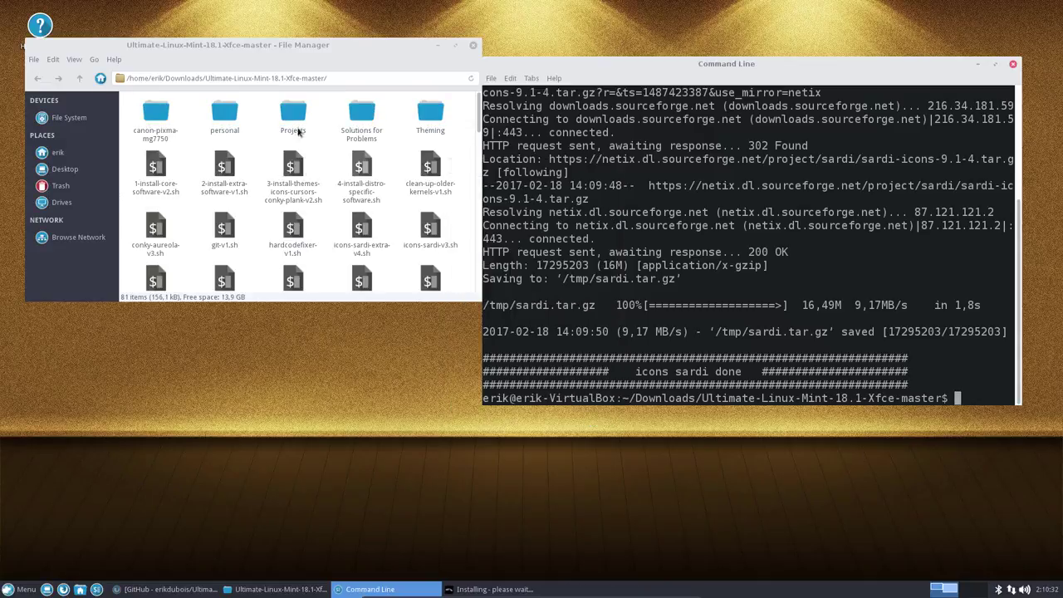
Move the file manager toward the middle of the desktop and set the Appearance style to Arc-Dark
left_click_drag(212, 47, 371, 92)
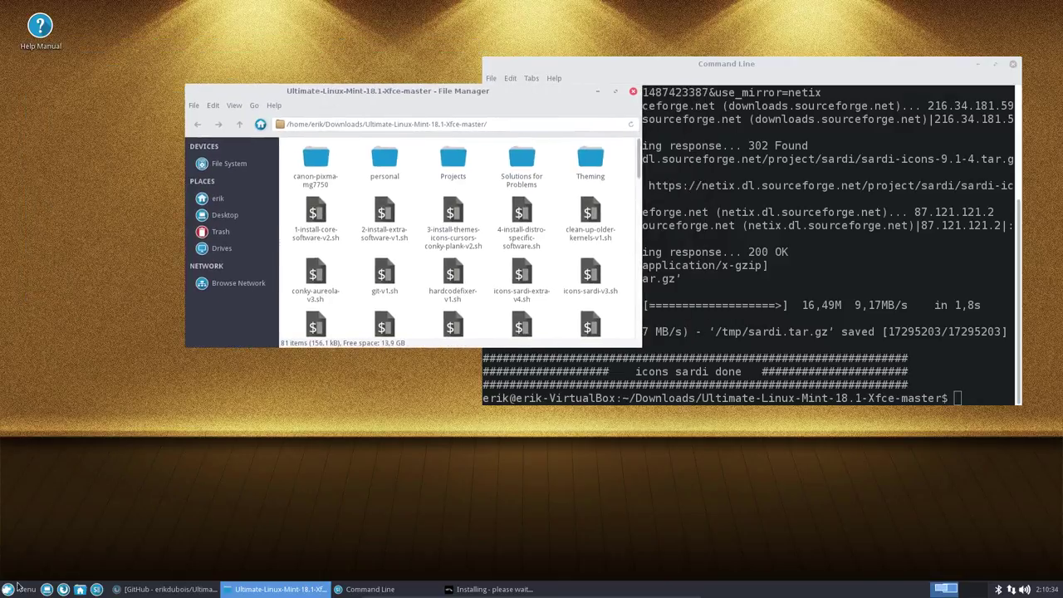
left_click(20, 589)
left_click(133, 352)
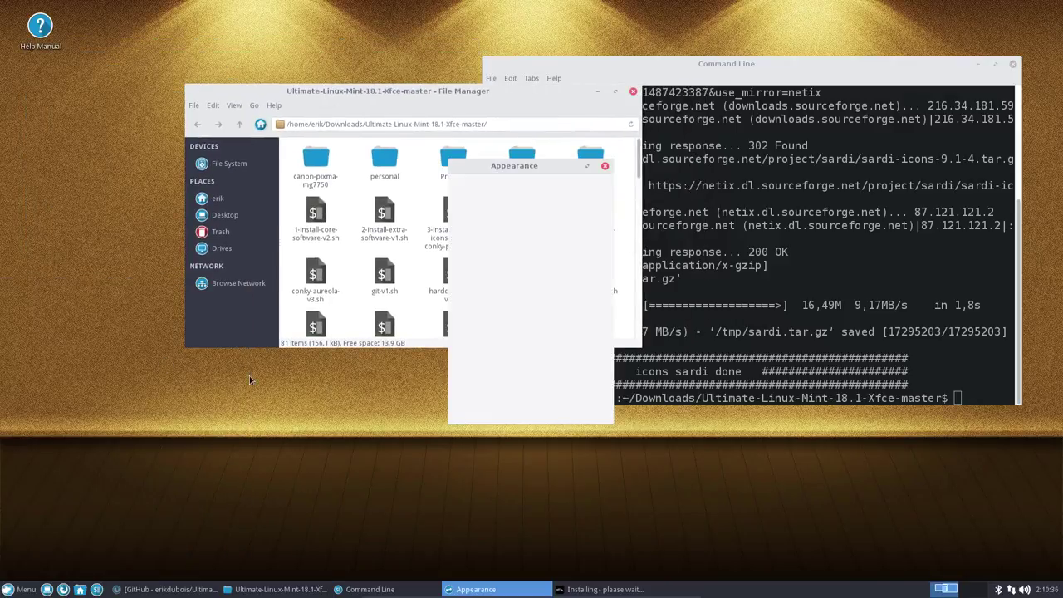
left_click(498, 273)
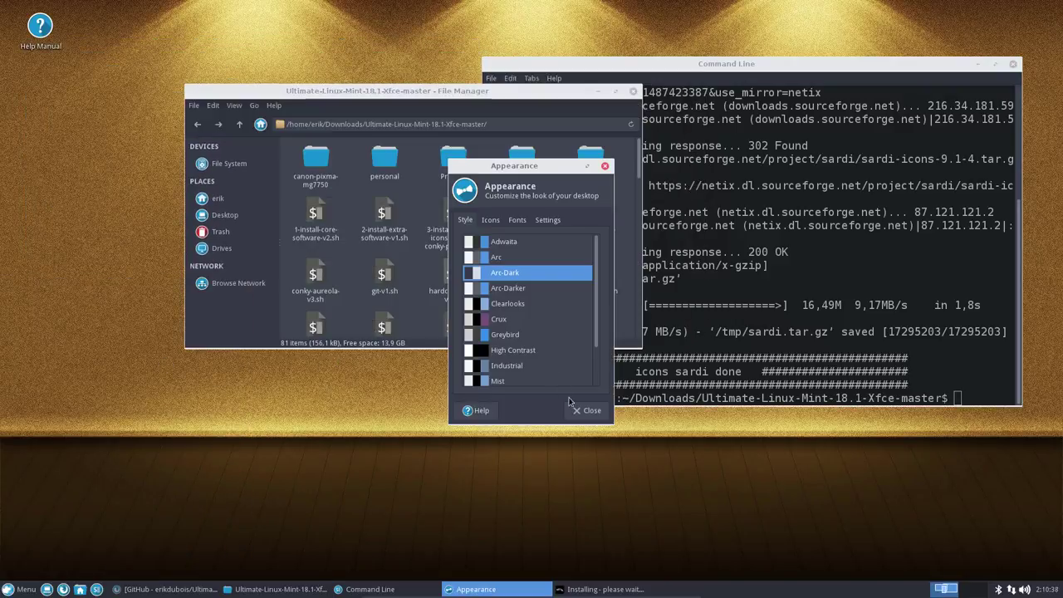
left_click(587, 410)
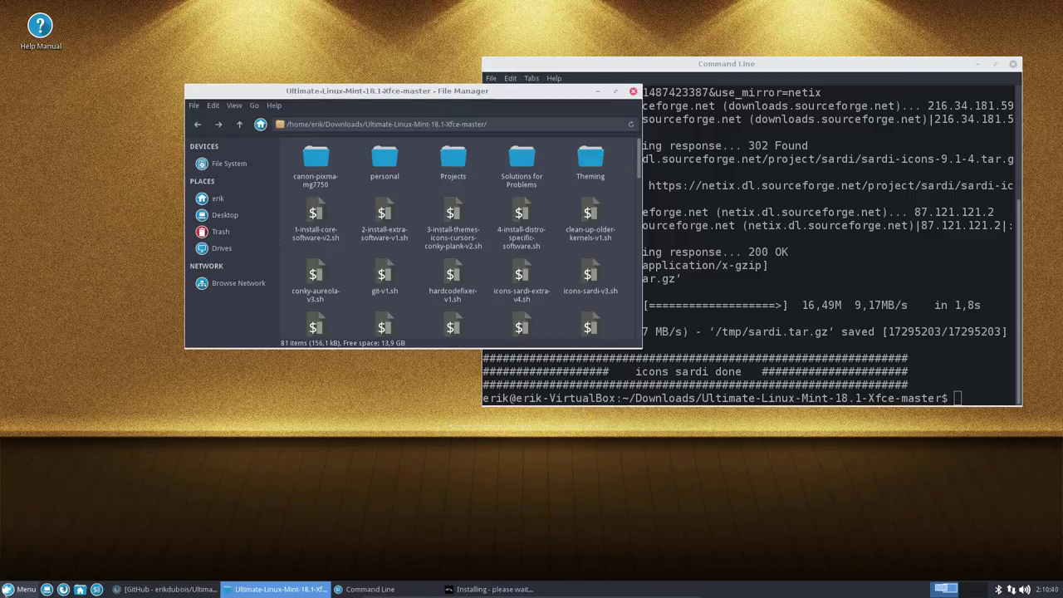
Set the window theme to Arc-Dark in the Window Manager settings
left_click(11, 586)
type("wind")
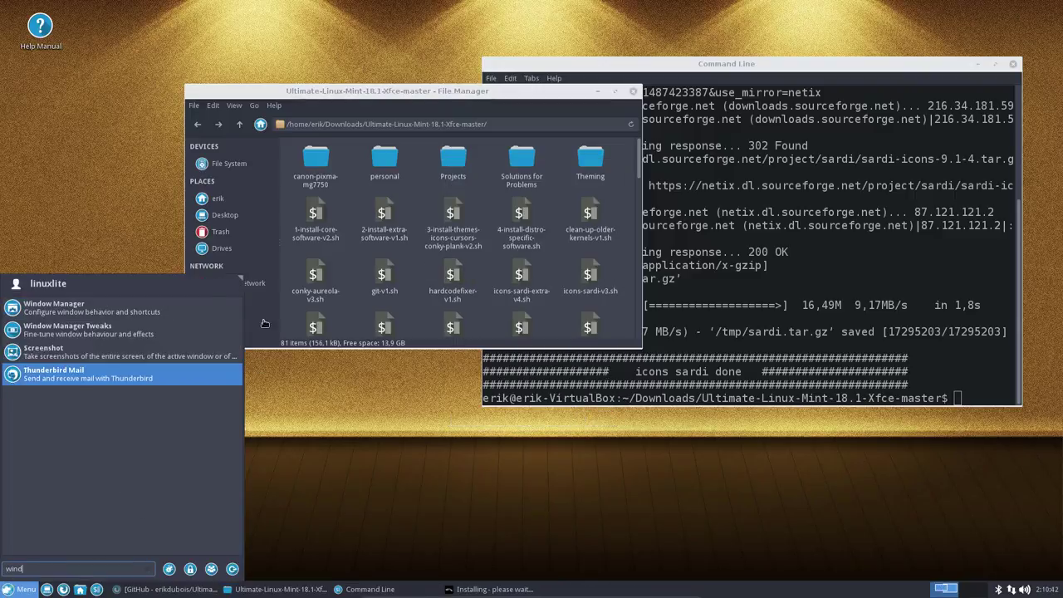
left_click(166, 313)
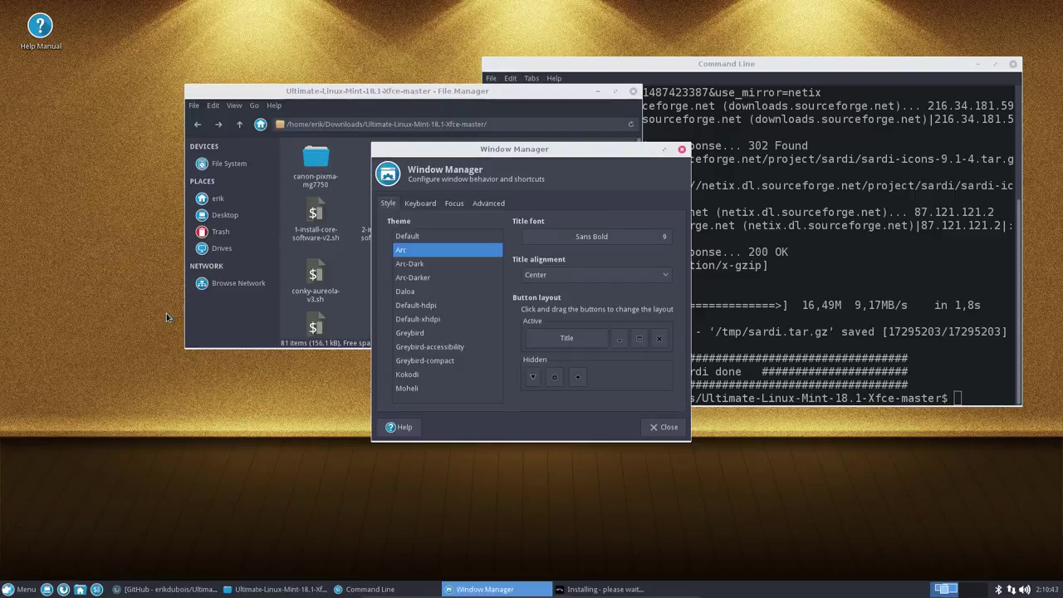
left_click(430, 263)
Review the keyboard, focus and advanced settings of the Window Manager and close its window
left_click(420, 203)
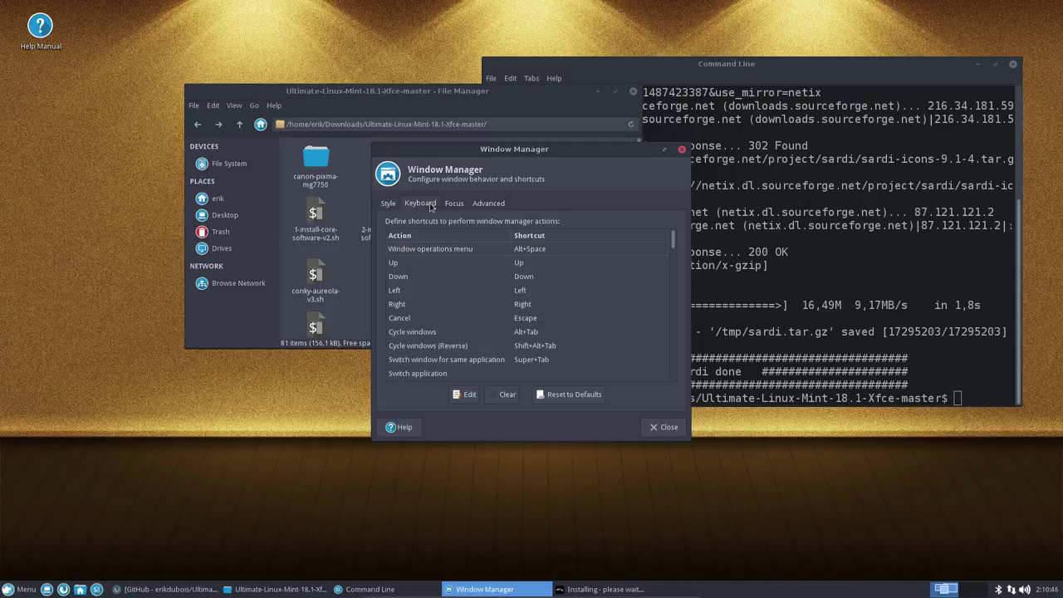
left_click(452, 205)
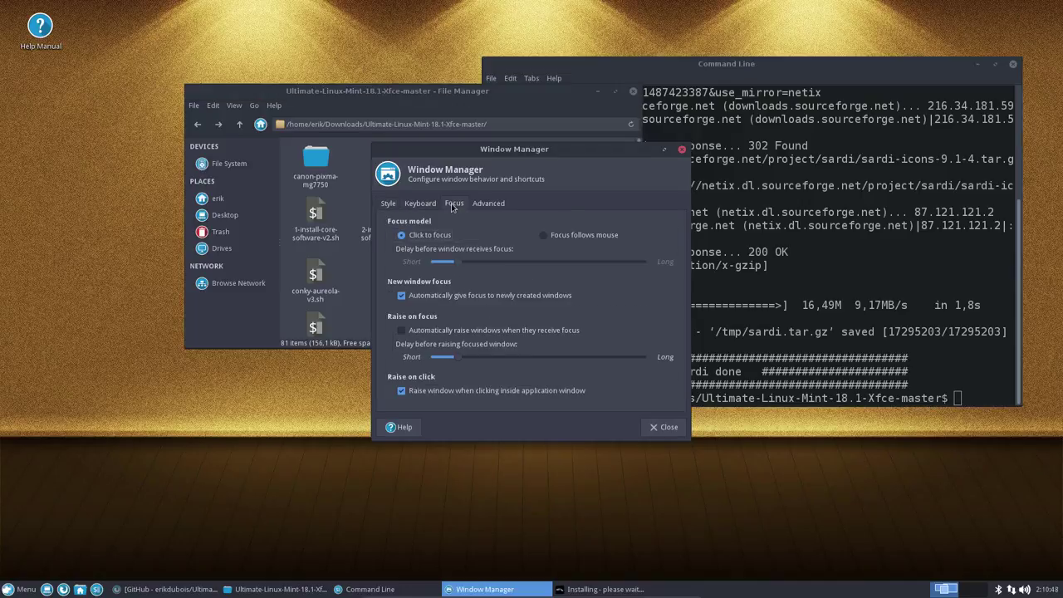
left_click(494, 205)
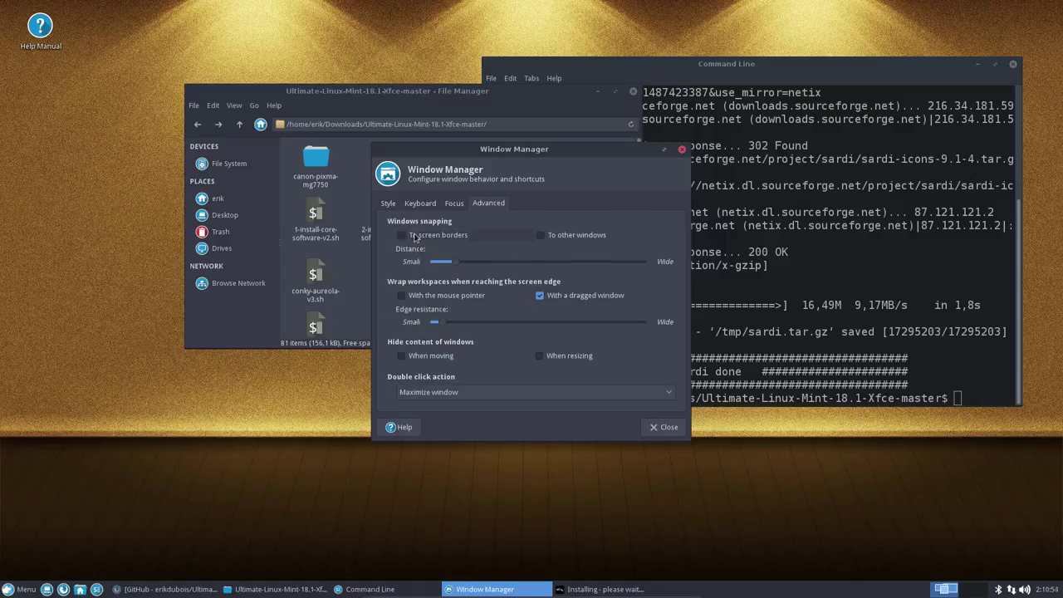
left_click_drag(495, 151, 556, 121)
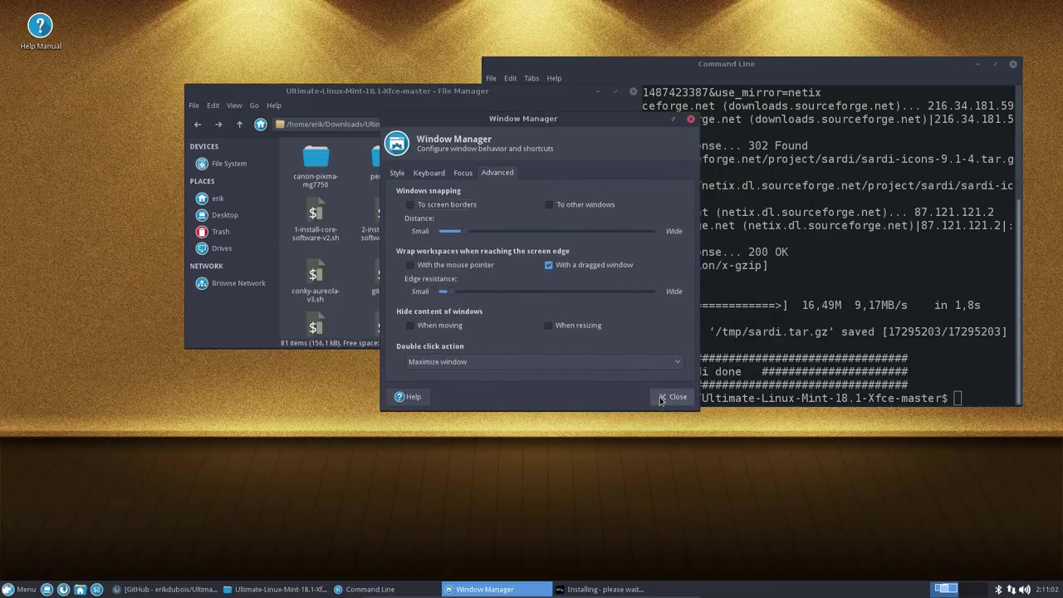
left_click(672, 397)
Close the terminal and move the installation progress window and the file manager toward the upper edge of the desktop
left_click(931, 369)
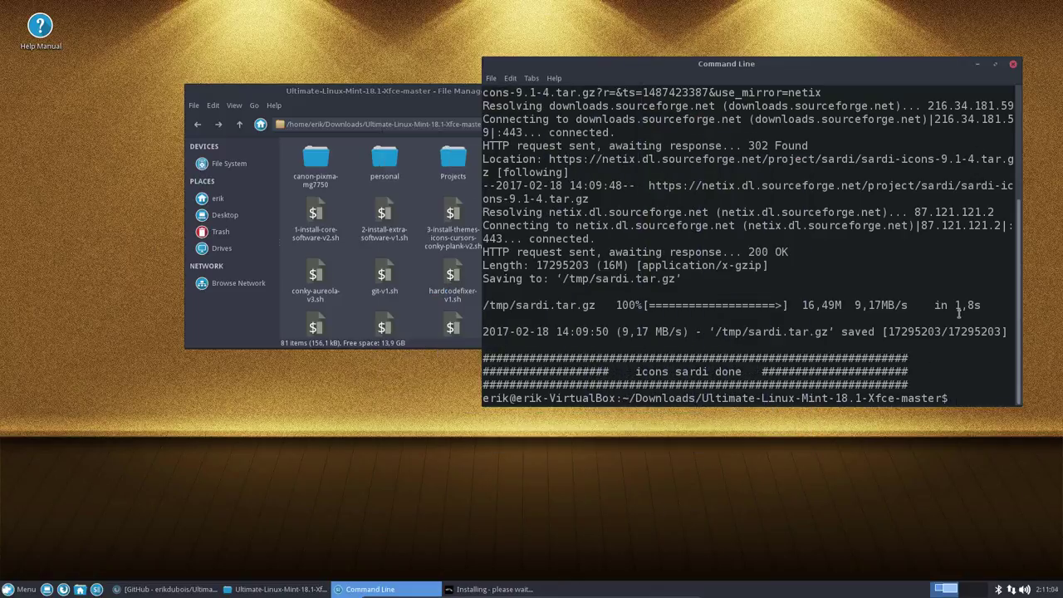
left_click(1013, 65)
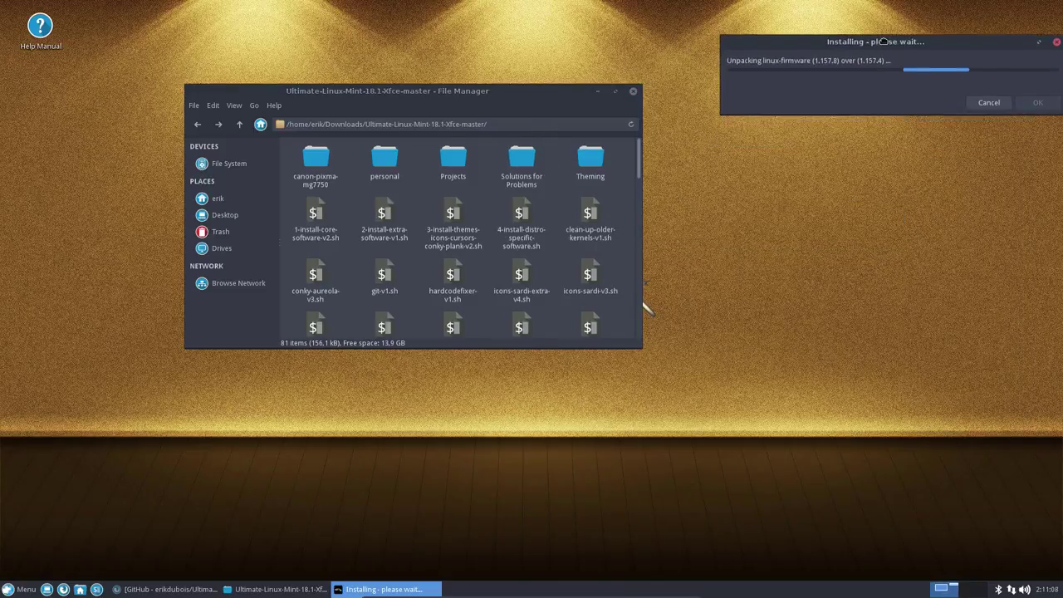
left_click_drag(883, 41, 873, 20)
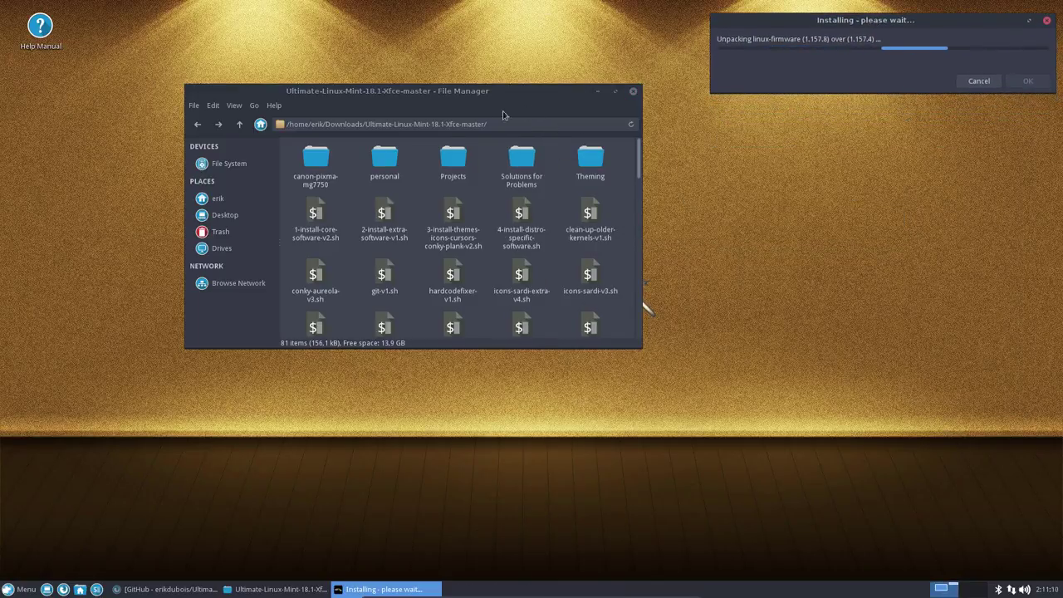
left_click_drag(439, 94, 378, 33)
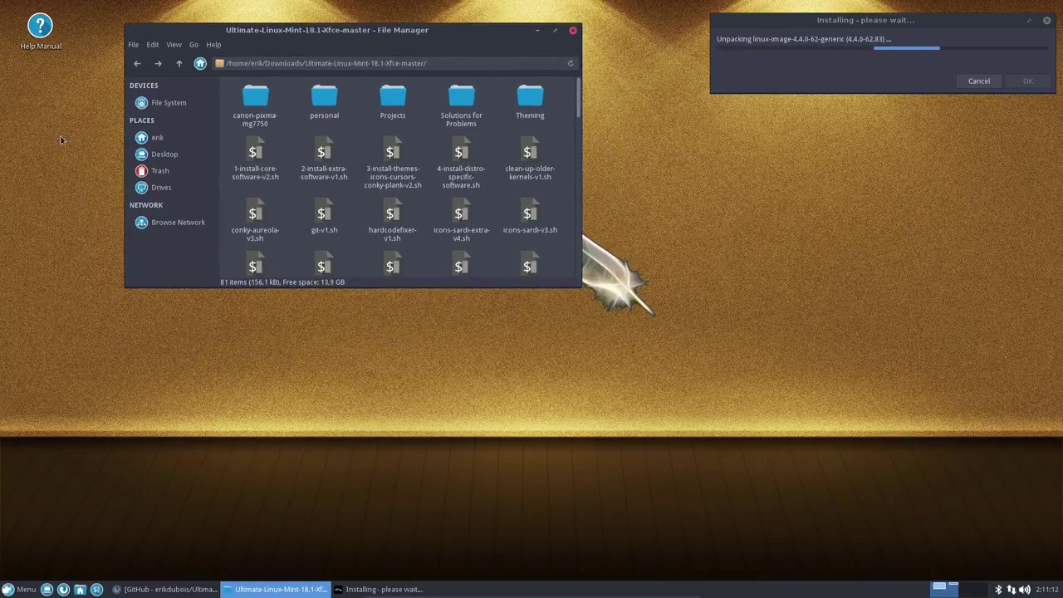
Permanently delete the Help Manual launcher from the desktop
left_click(55, 26)
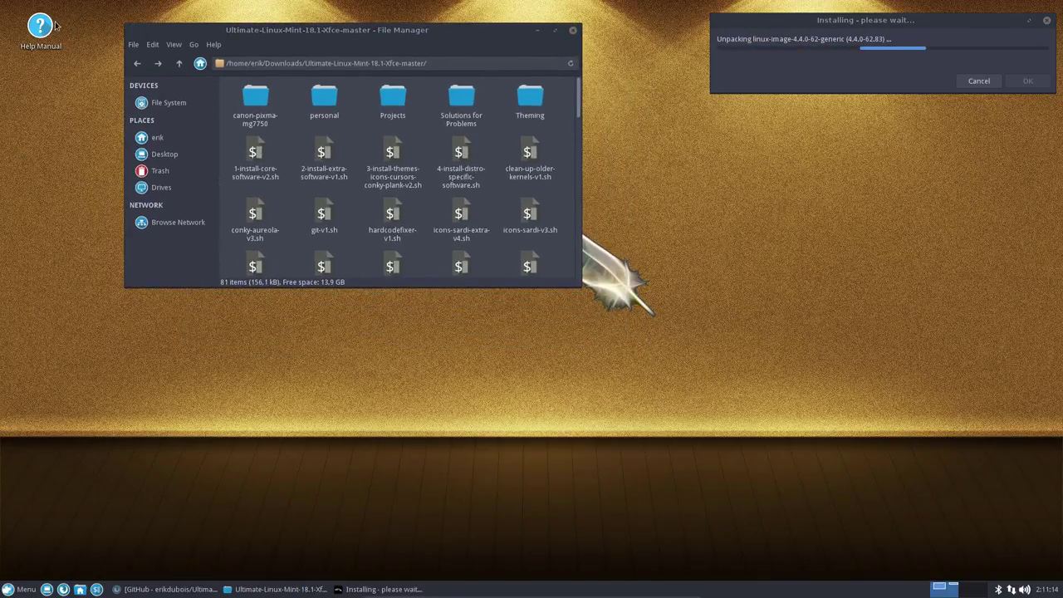
right_click(55, 25)
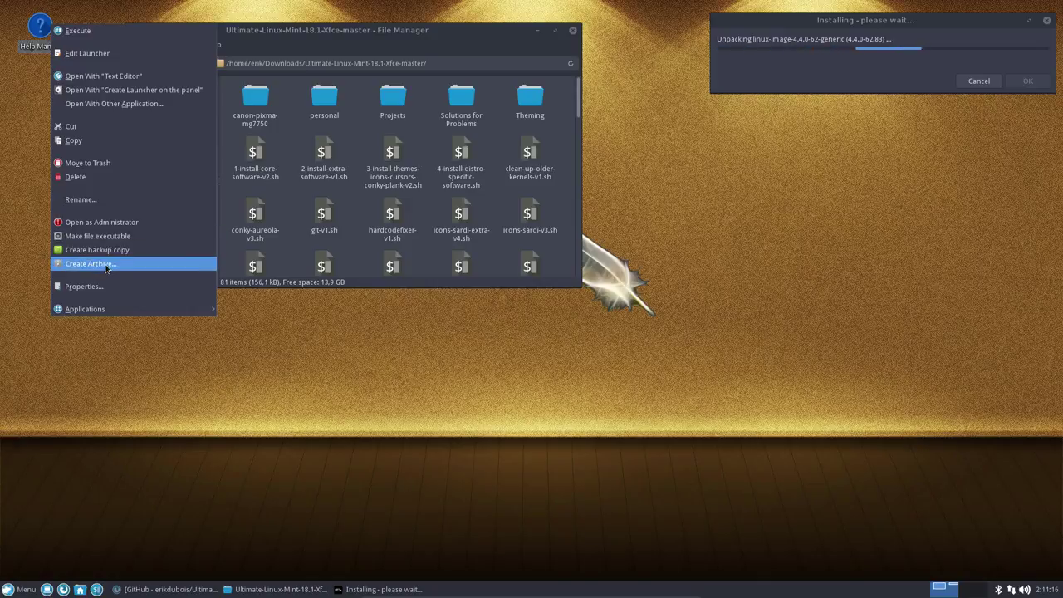
left_click(97, 178)
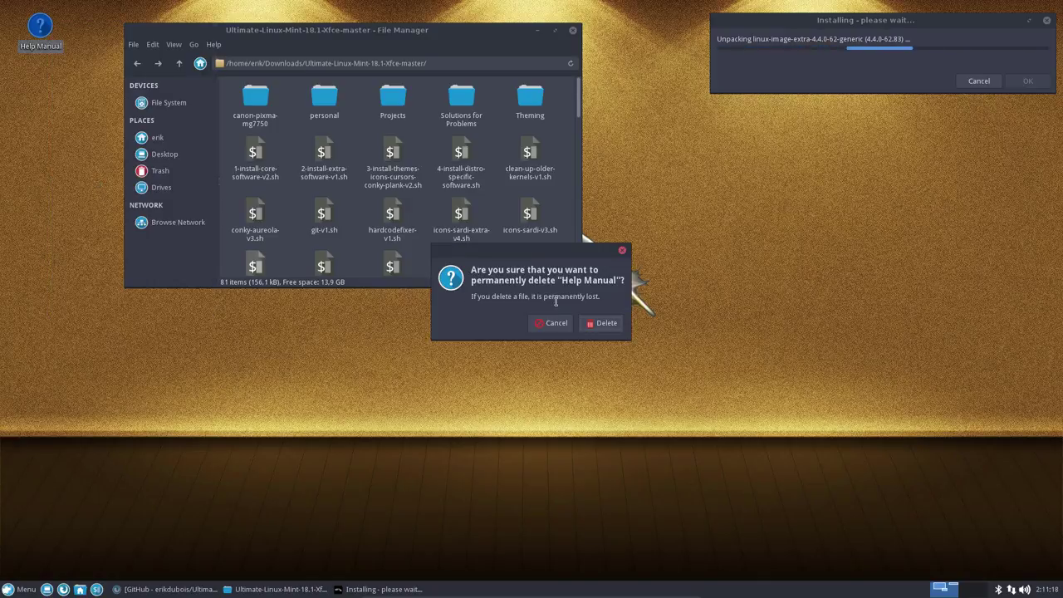
left_click(601, 323)
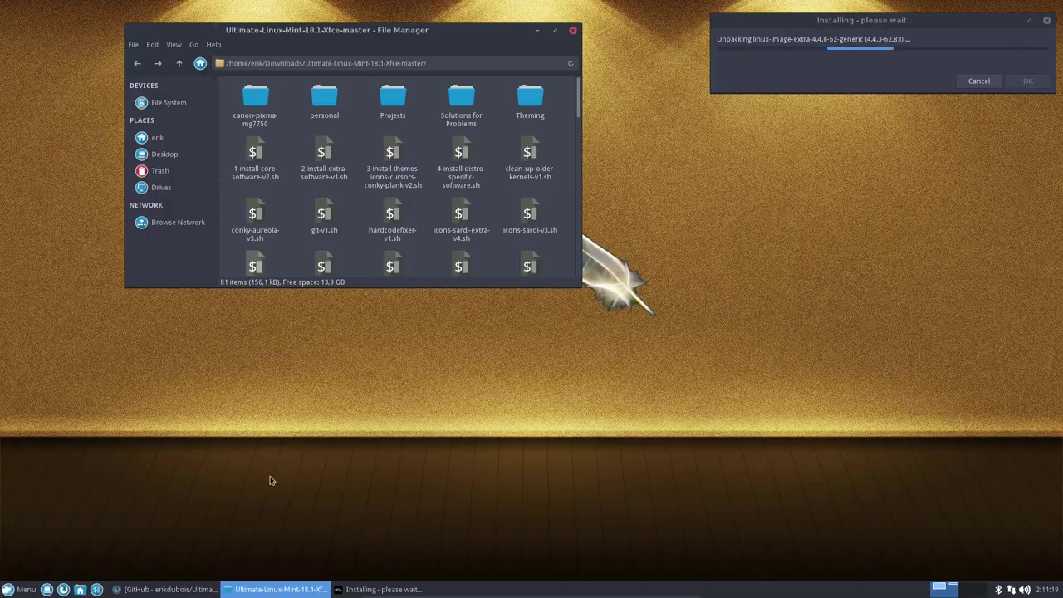
Examine the icons of all applications in the start menu, from Archive Manager through Workspaces, and close the menu
left_click(21, 589)
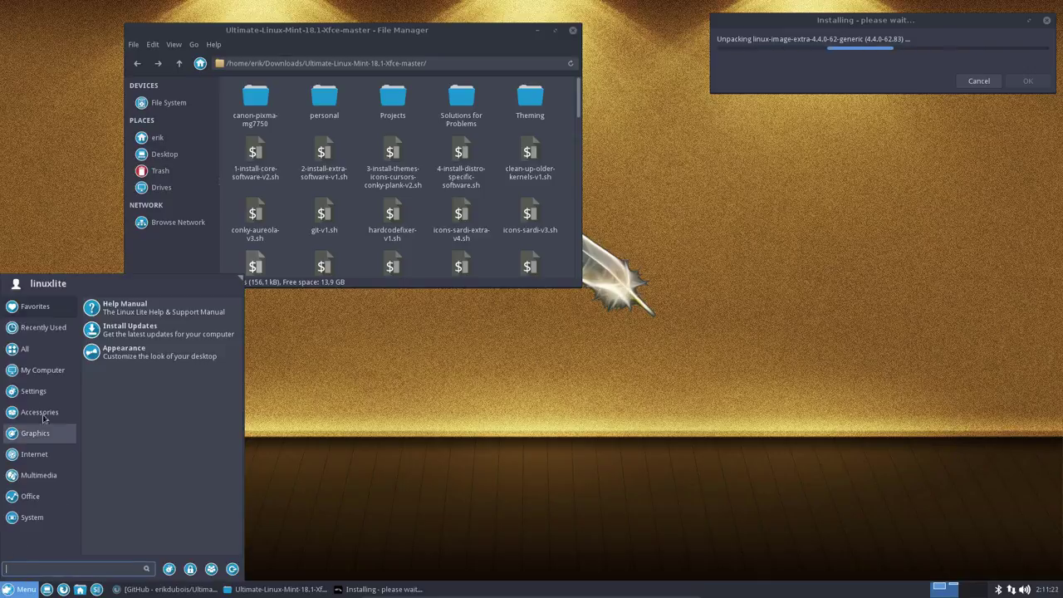
left_click(25, 349)
scroll(192, 337, "down", 3)
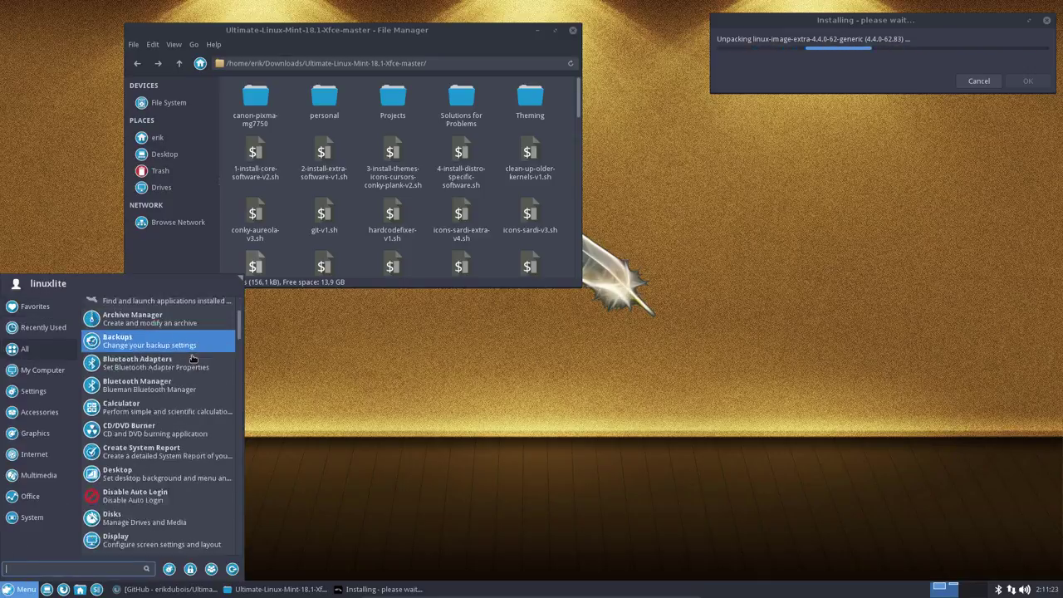
scroll(193, 357, "down", 3)
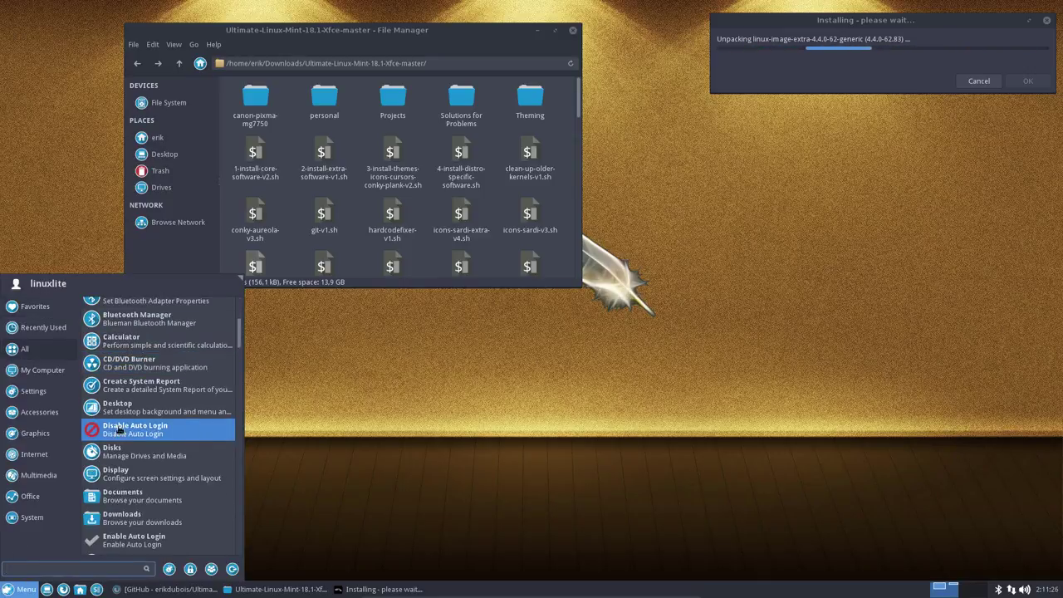
scroll(120, 432, "up", 1)
scroll(120, 432, "down", 1)
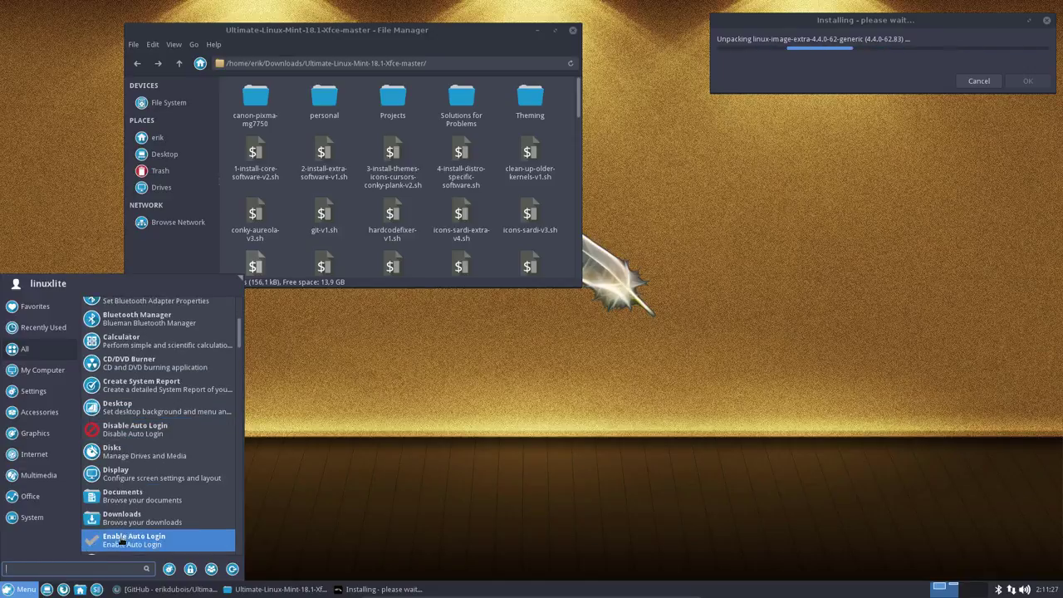
scroll(133, 532, "down", 10)
scroll(136, 481, "down", 7)
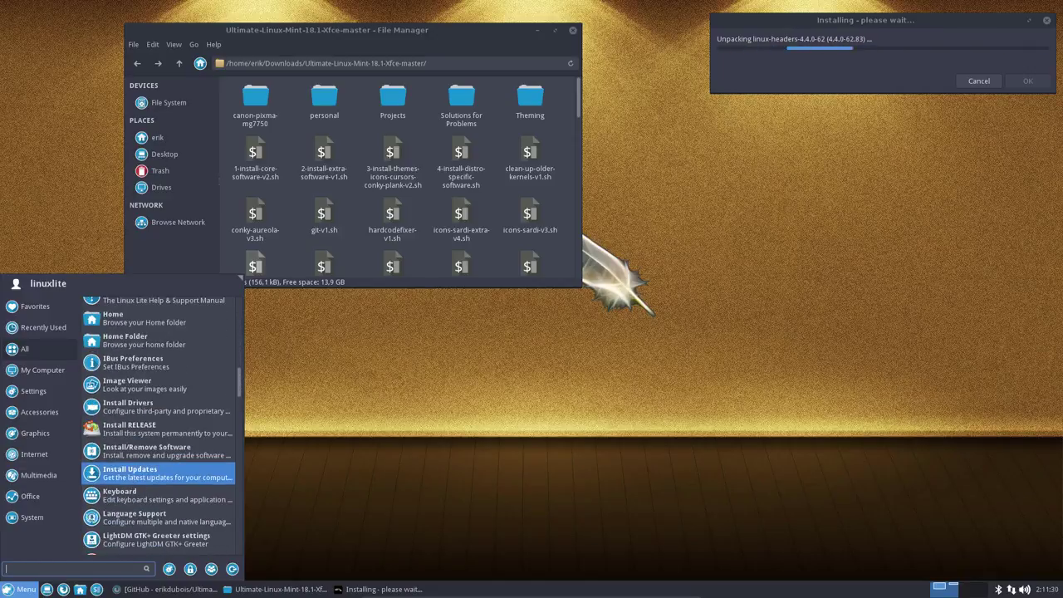
scroll(158, 435, "up", 2)
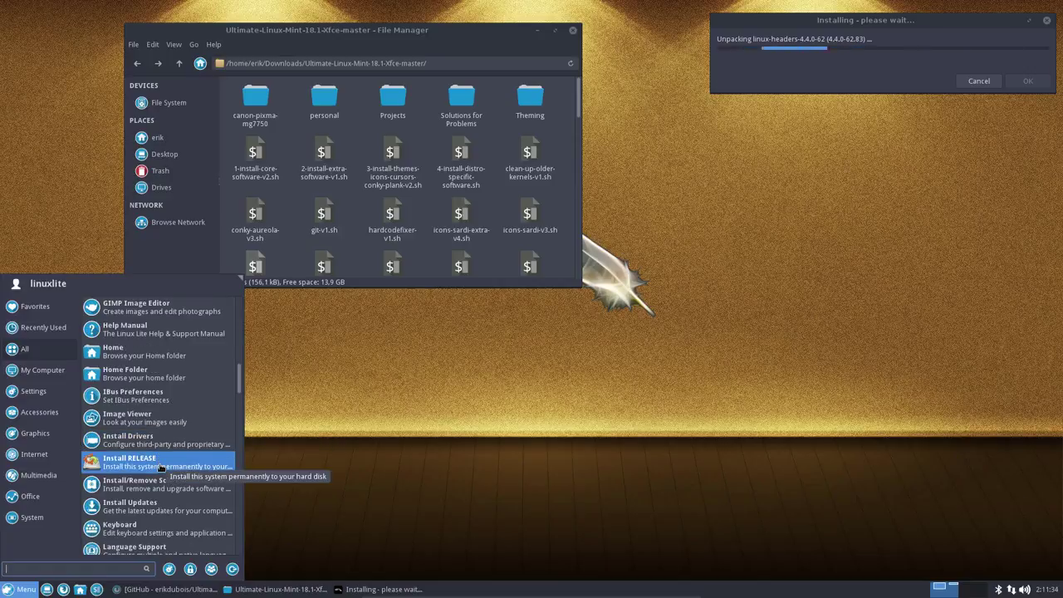
scroll(158, 467, "down", 9)
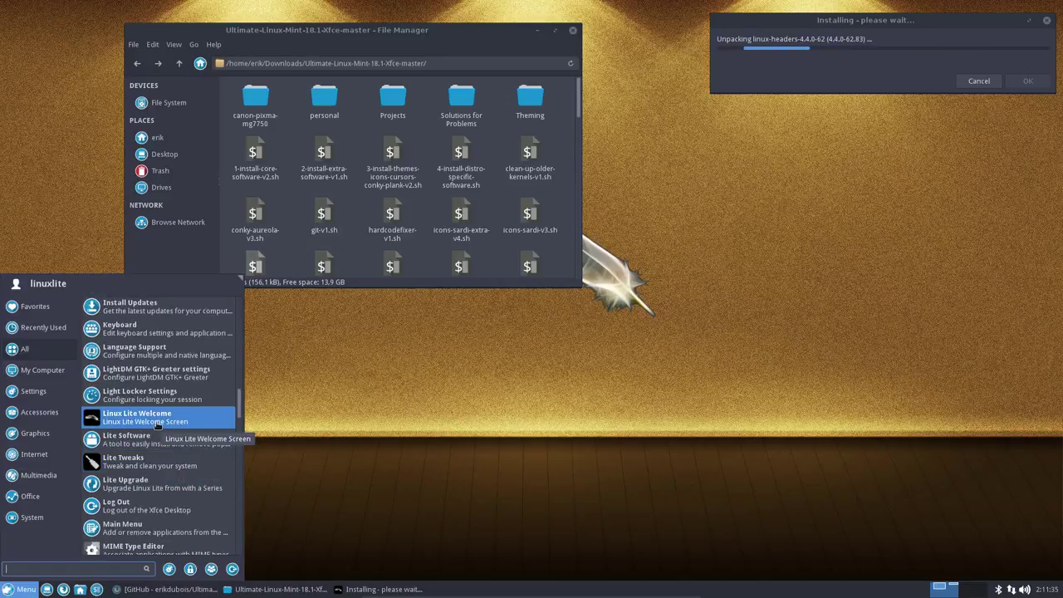
scroll(158, 424, "down", 5)
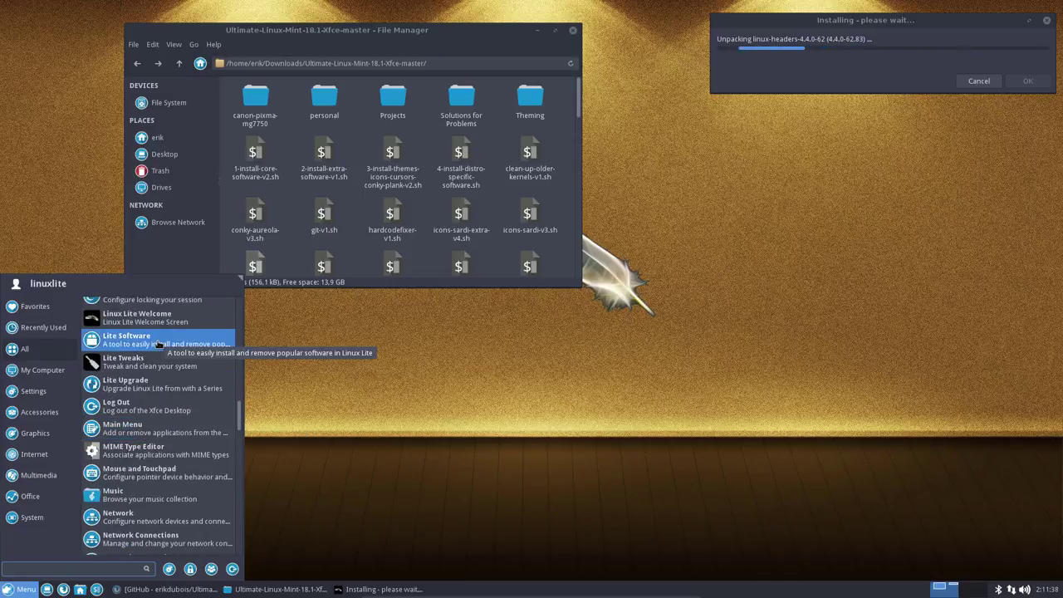
scroll(157, 375, "down", 20)
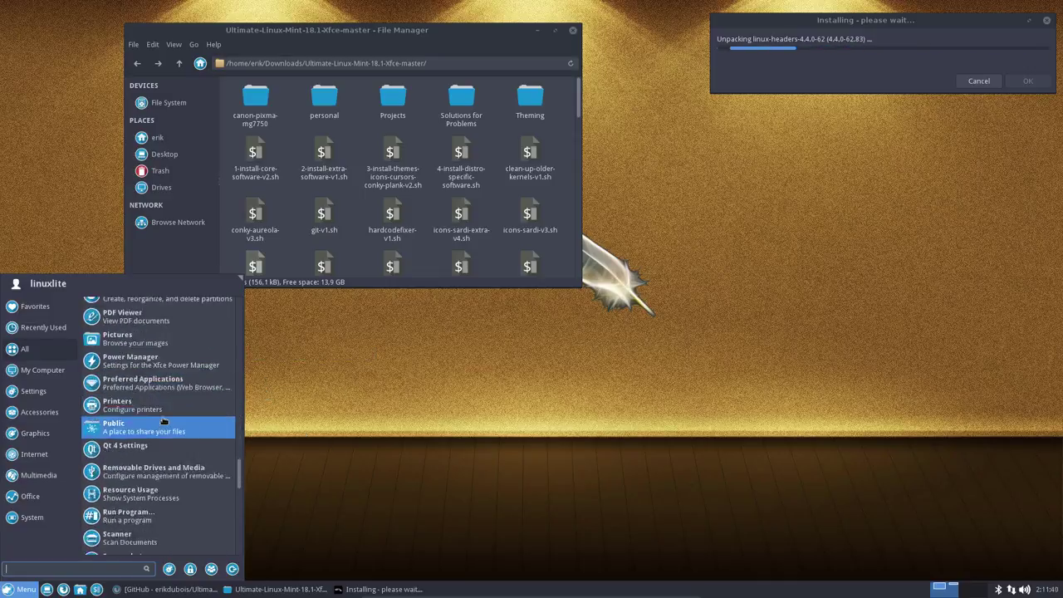
scroll(170, 445, "down", 12)
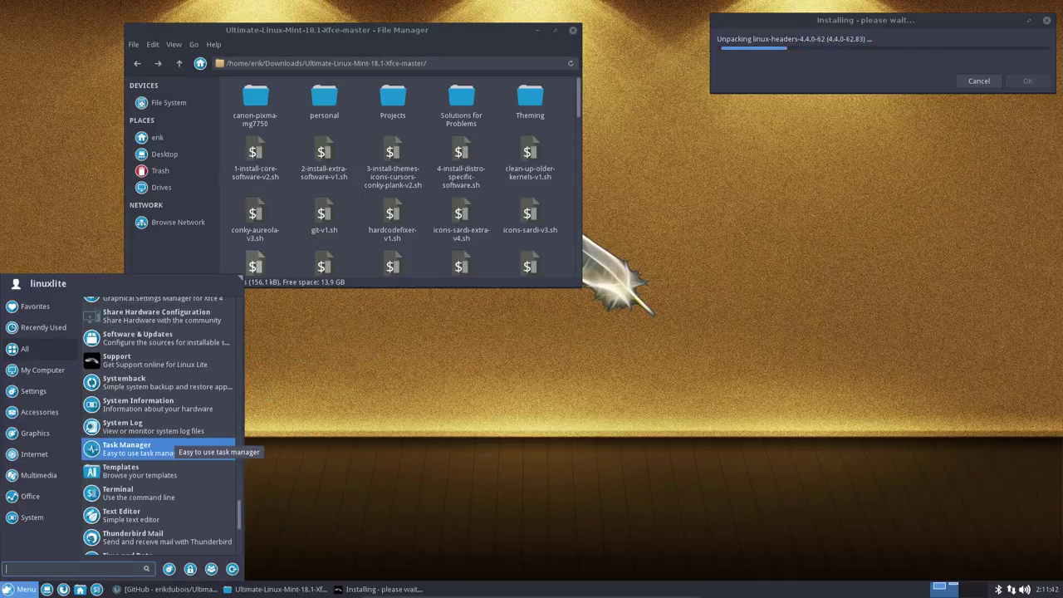
scroll(165, 365, "down", 9)
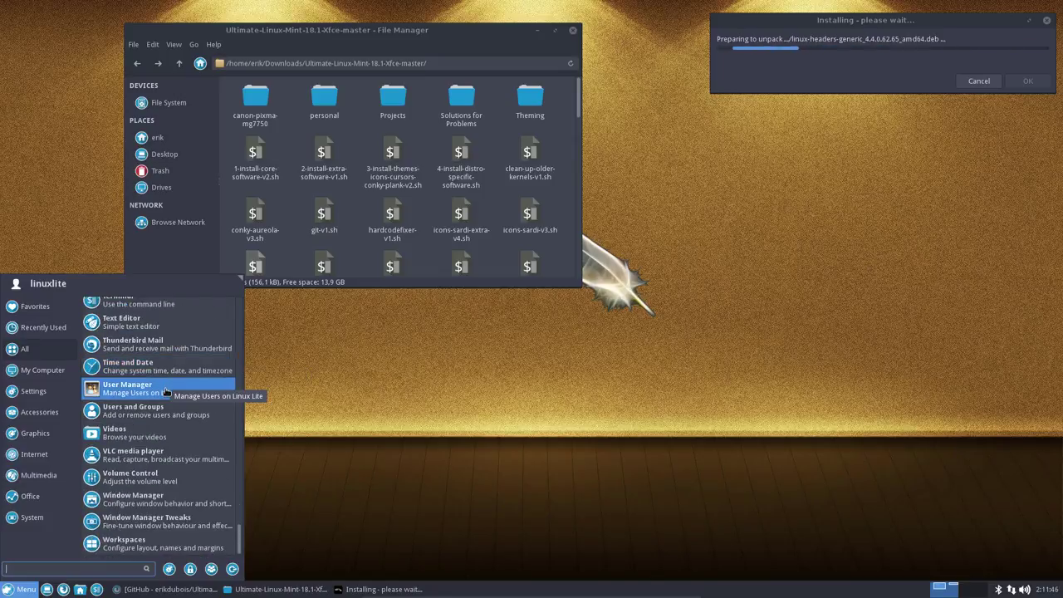
left_click(355, 396)
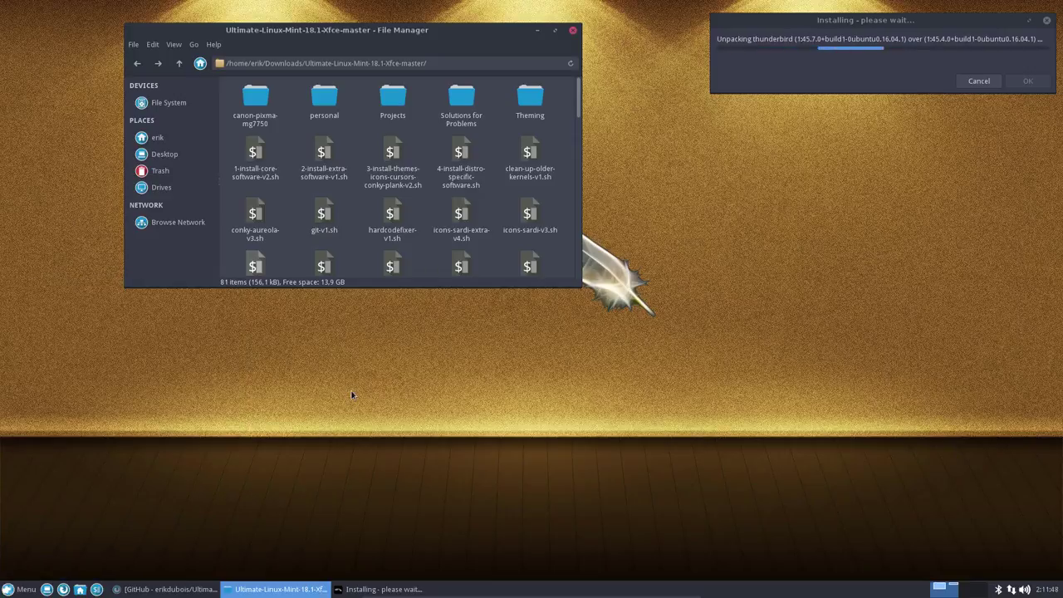
Look at the folder icons in the home folder and check the contents of Documents
left_click(158, 139)
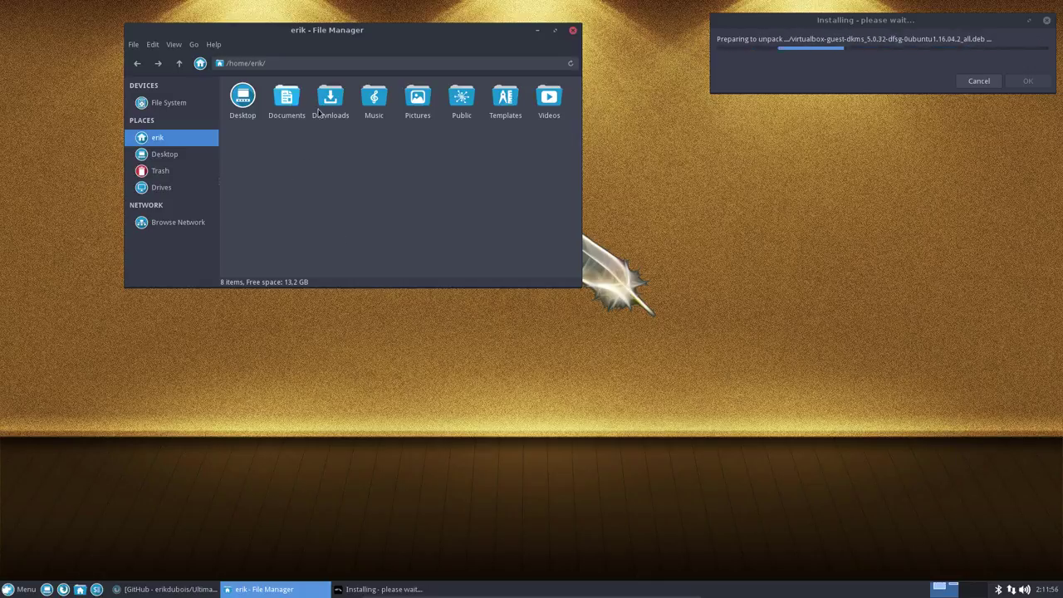
double_click(293, 102)
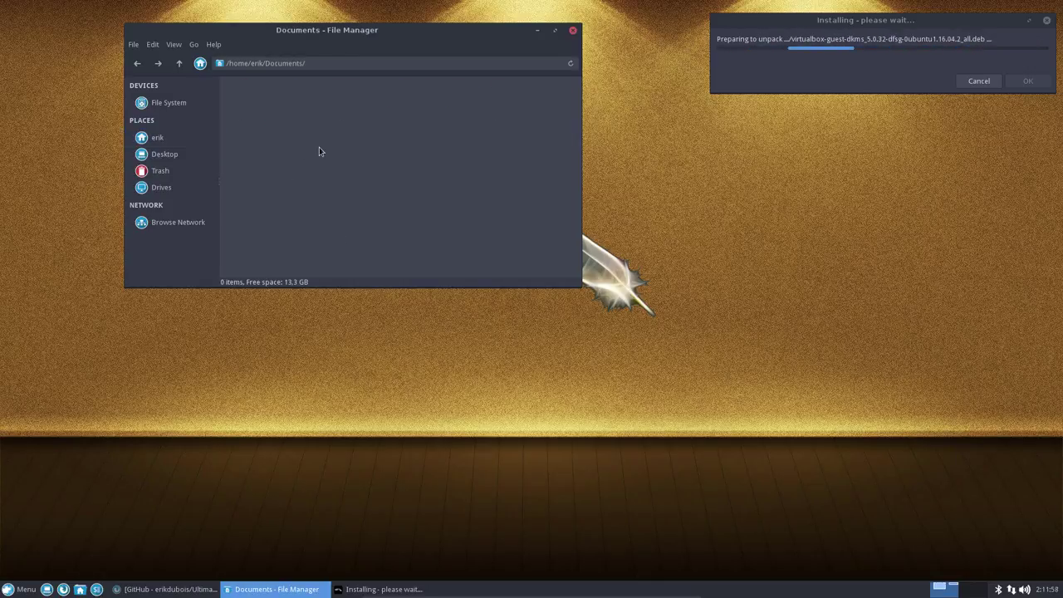
left_click(180, 63)
Browse from the file system root to /usr/share/applications and maximize the file manager window
left_click(166, 103)
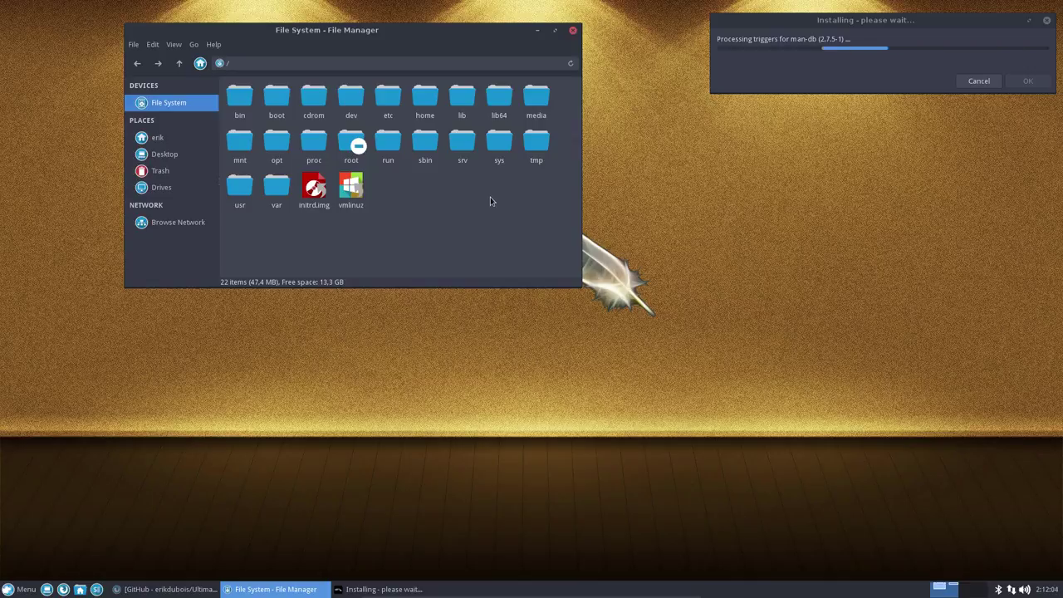
double_click(239, 187)
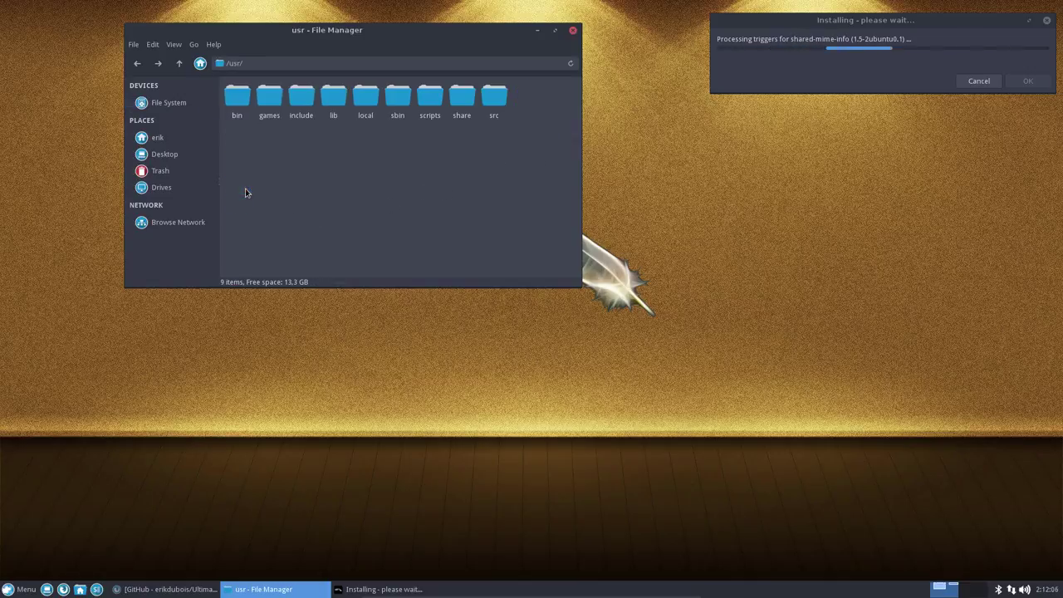
double_click(463, 103)
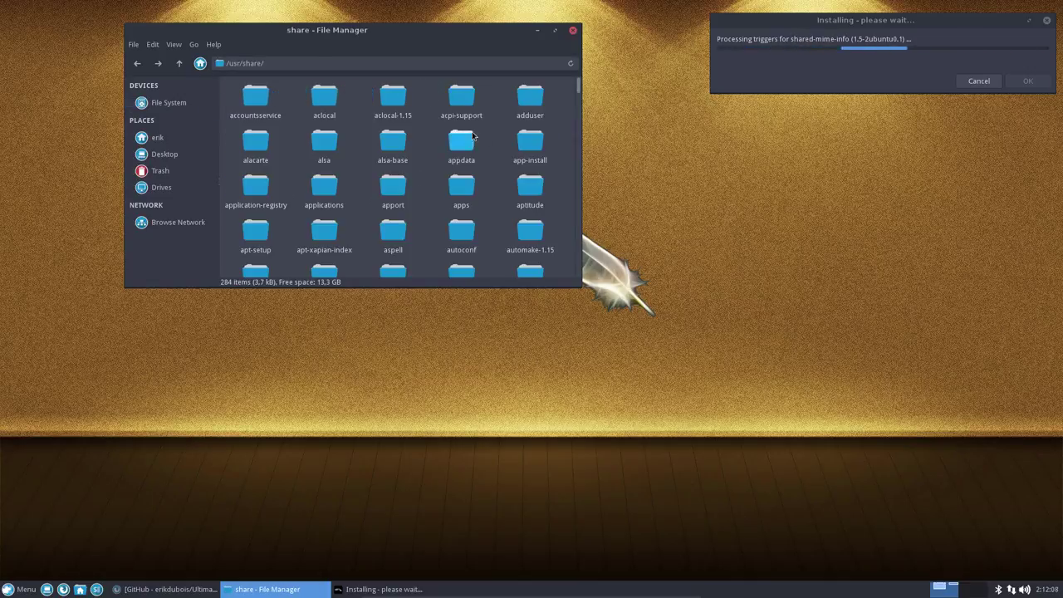
left_click(462, 144)
left_click(462, 188)
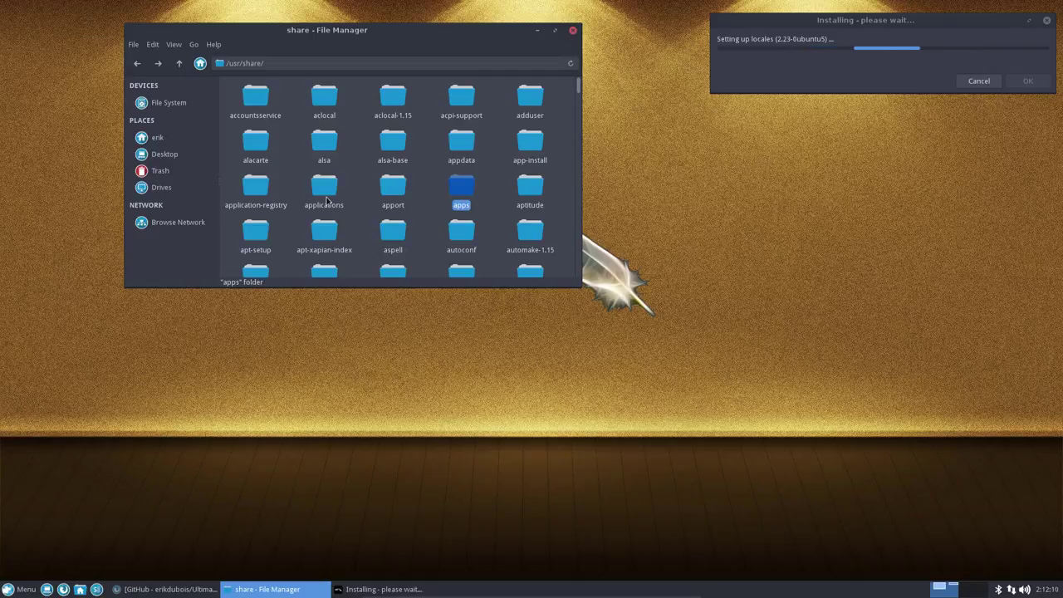
double_click(324, 187)
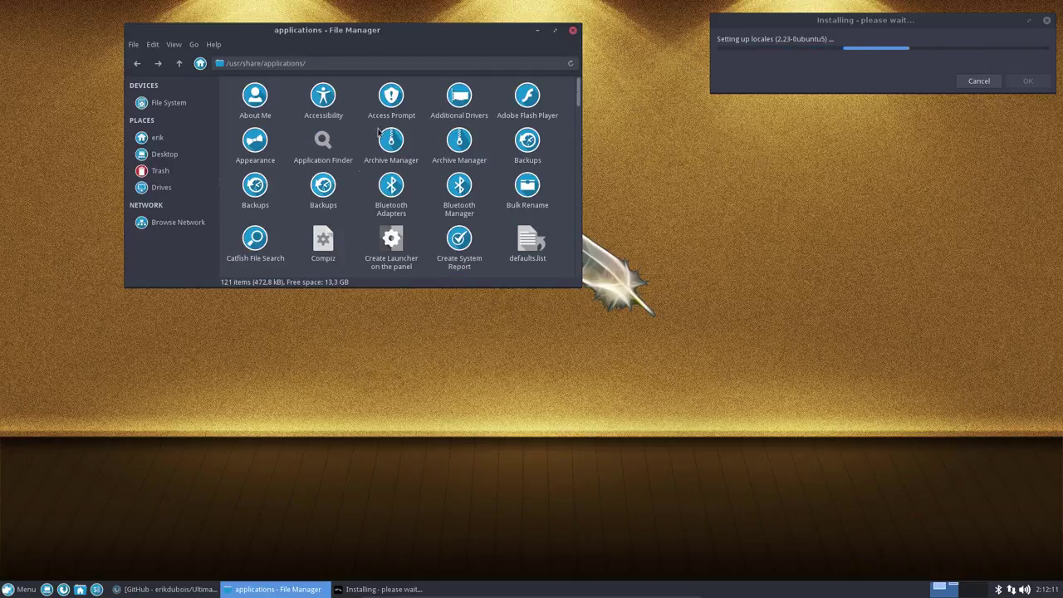
double_click(392, 32)
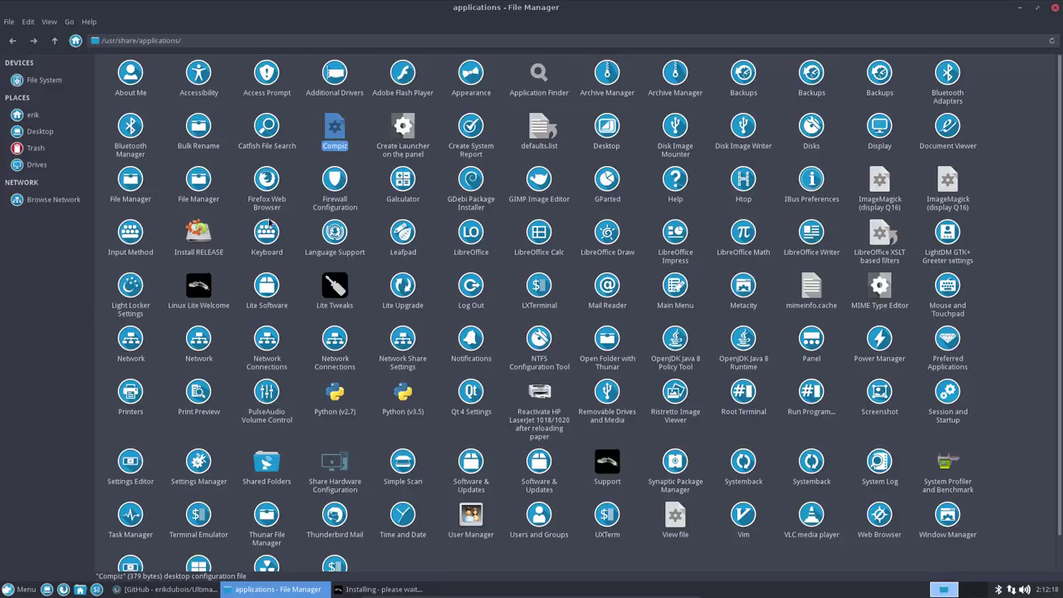
Open the Install RELEASE launcher in Text Editor, maximize it and highlight the Icon=ubiquity line near the file's end
left_click(197, 231)
right_click(197, 235)
mouse_move(255, 253)
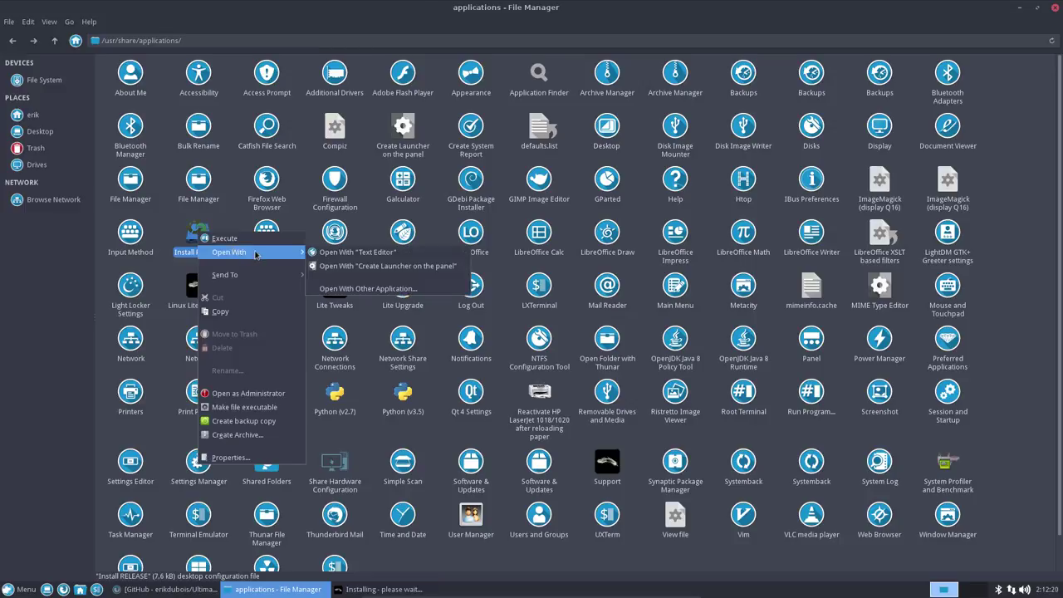
left_click(425, 257)
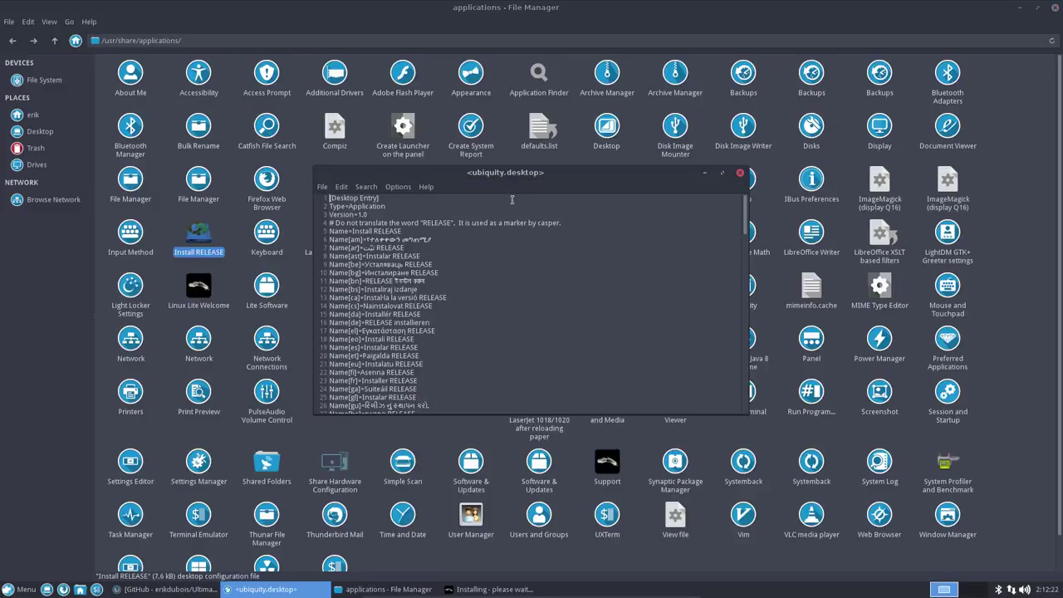
double_click(520, 173)
scroll(323, 338, "down", 20)
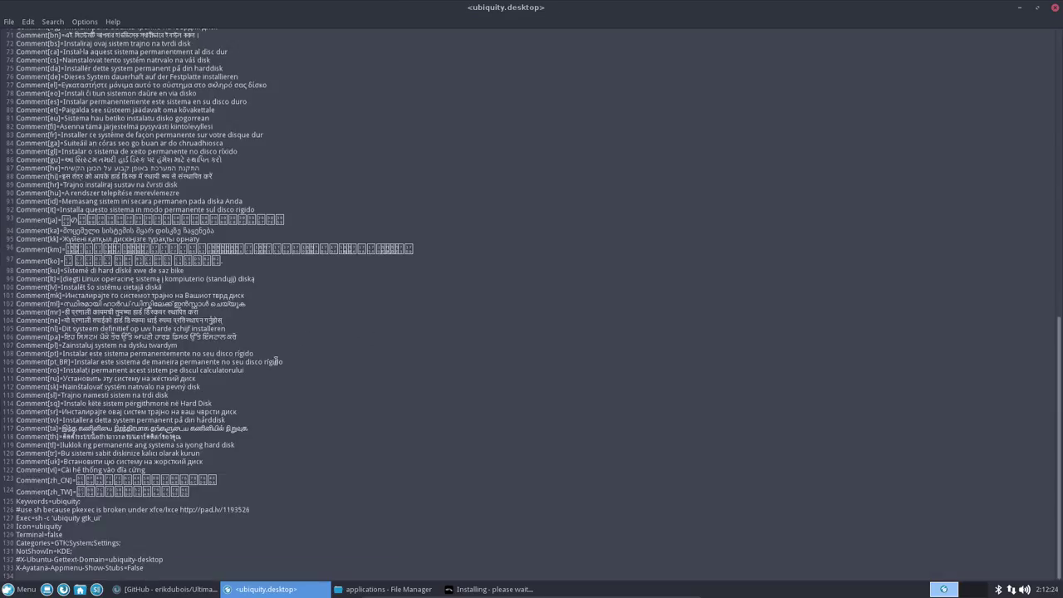
left_click_drag(68, 527, 15, 526)
Set the text editor's font size to 12
left_click(30, 25)
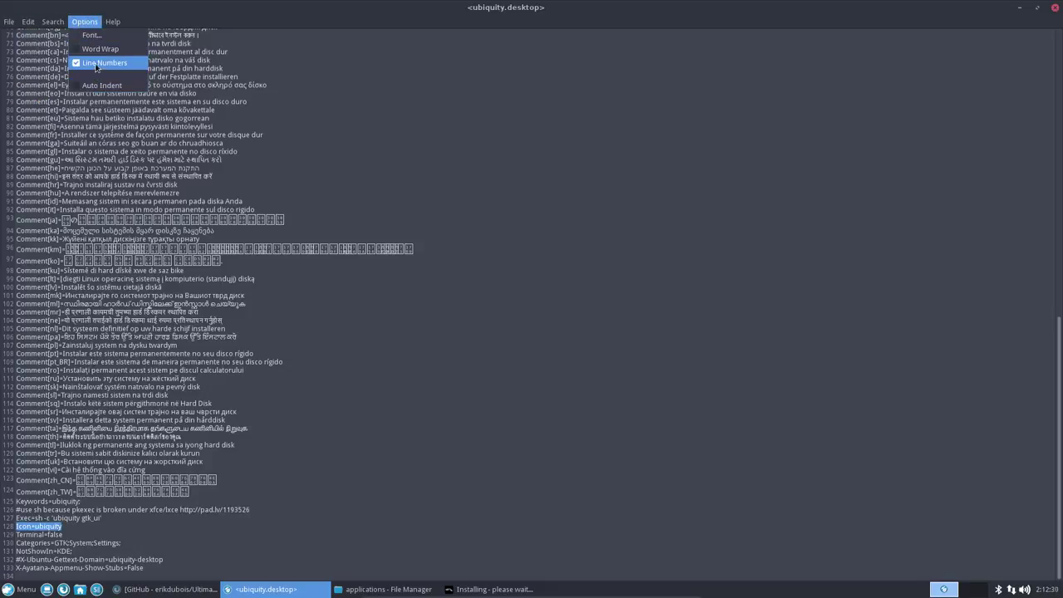
left_click(91, 35)
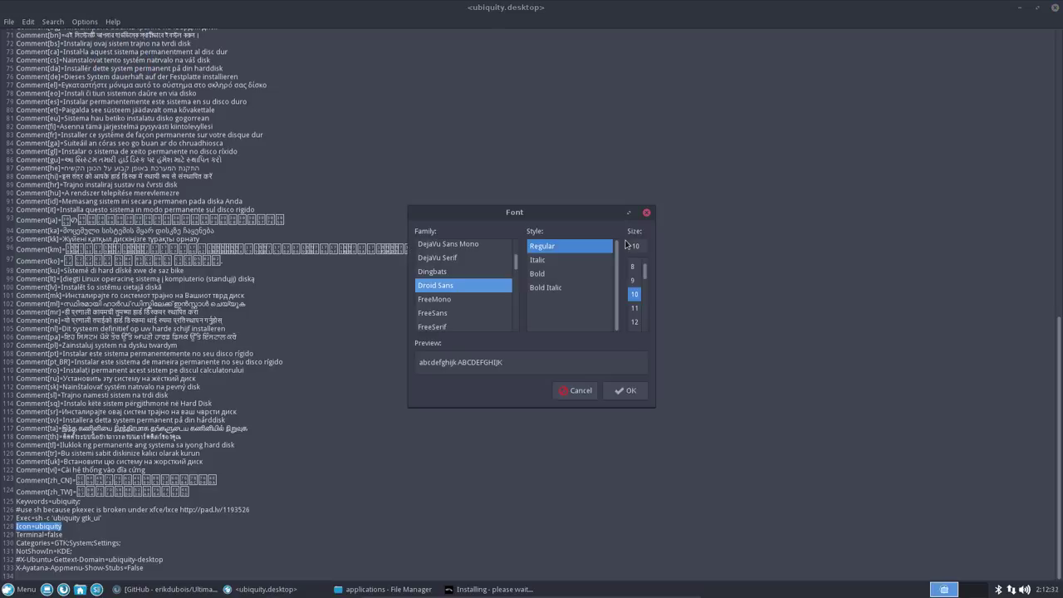
left_click(635, 321)
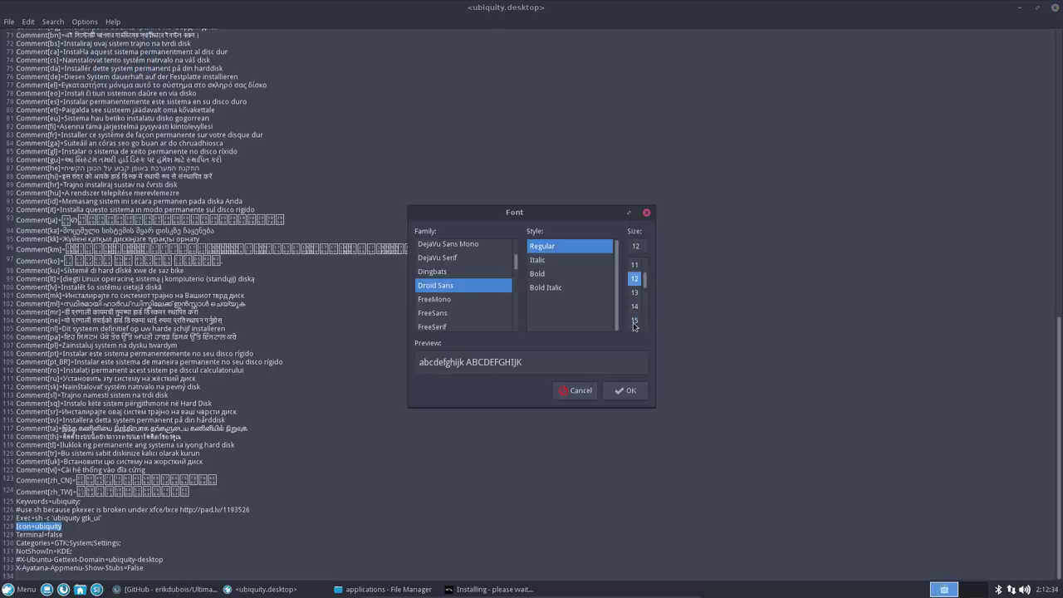
left_click(625, 390)
Highlight the Icon=ubiquity line in the enlarged text and restore the editor to a smaller window over the file manager
scroll(367, 435, "down", 8)
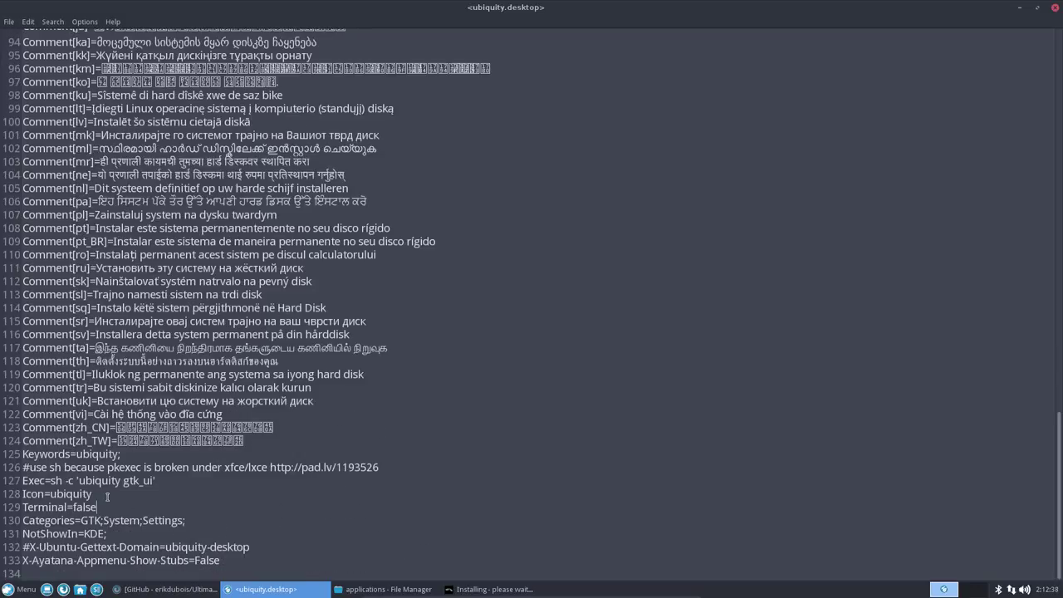
left_click_drag(108, 497, 11, 490)
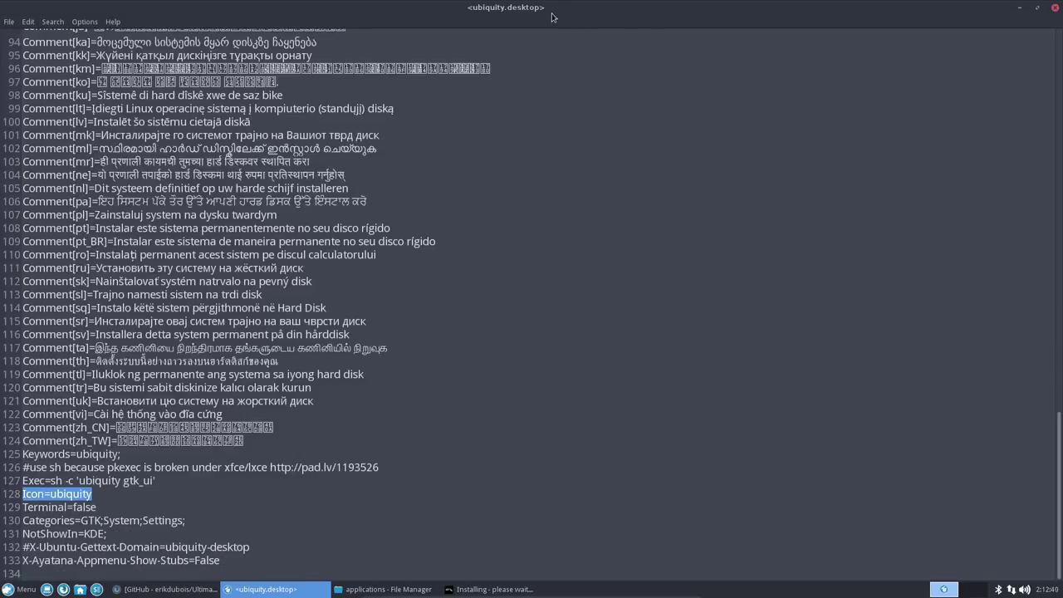
left_click_drag(551, 11, 663, 105)
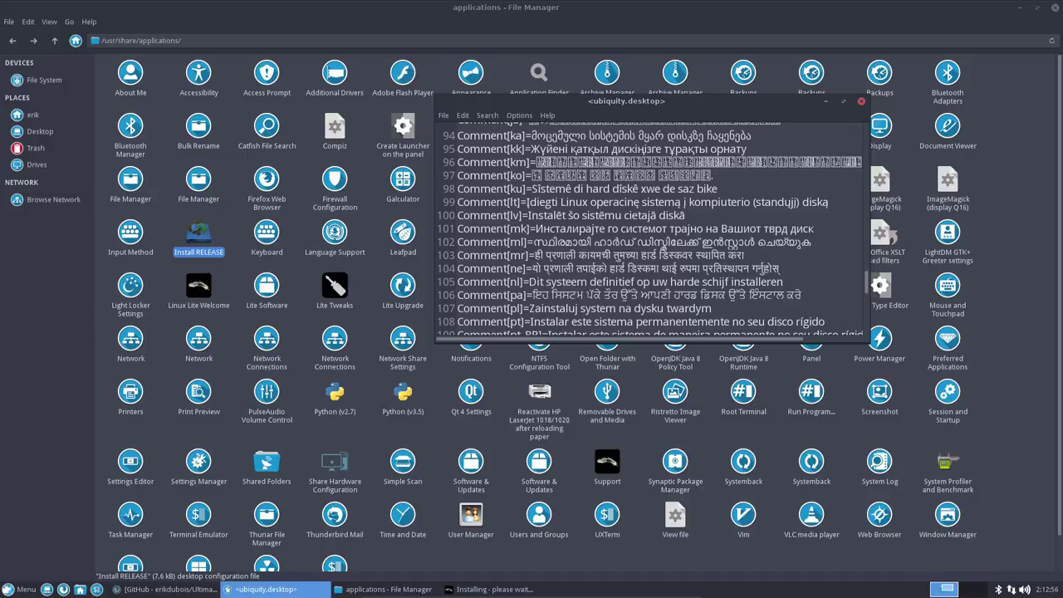
Open the Linux Lite Welcome launcher in Text Editor and highlight the menu-icon value of its Icon entry
left_click(314, 282)
right_click(199, 288)
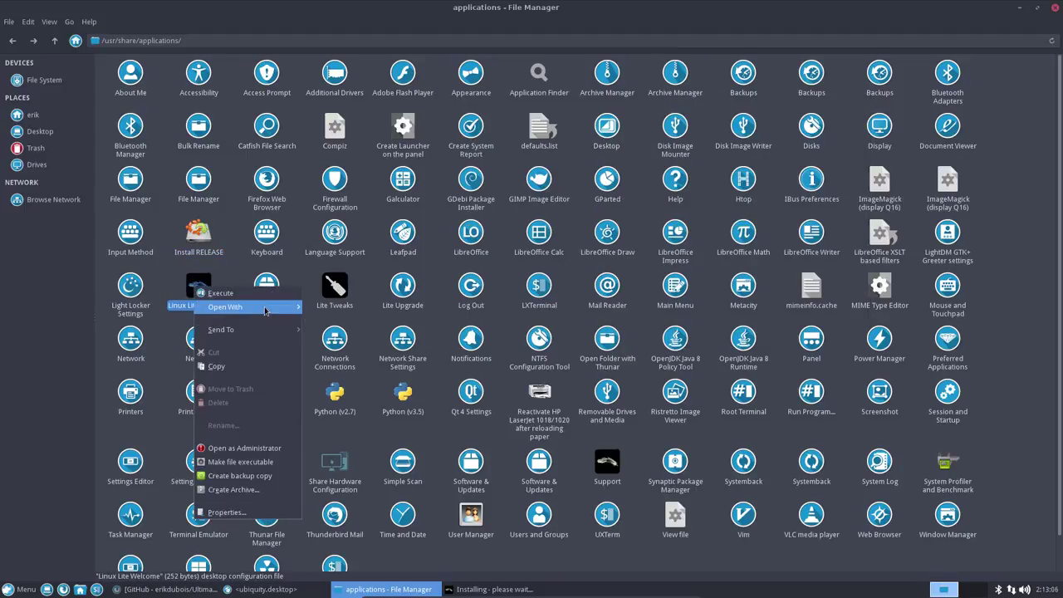
mouse_move(249, 306)
left_click(352, 307)
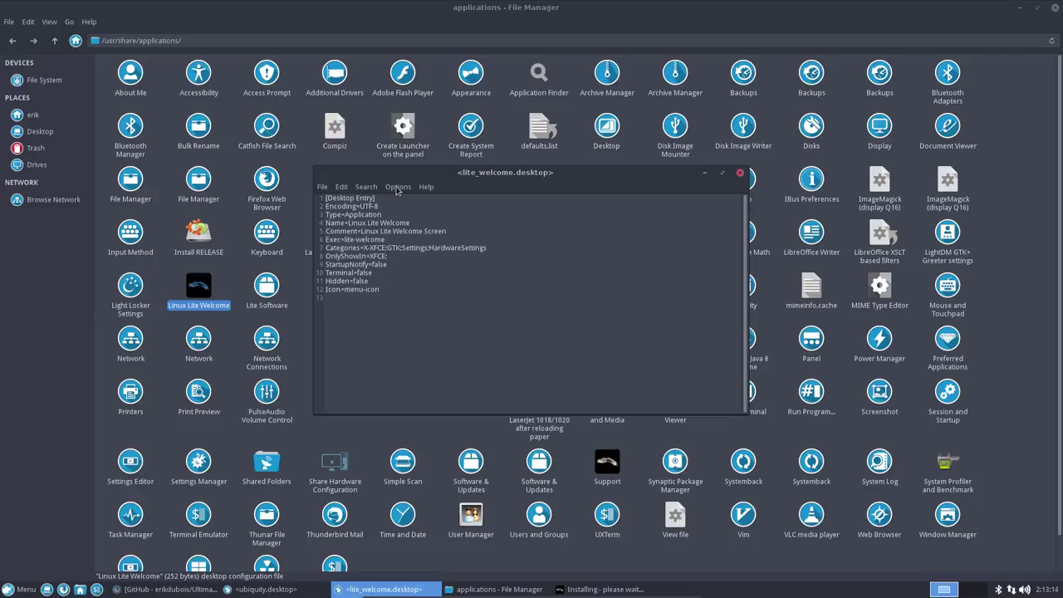
left_click_drag(383, 288, 350, 289)
Minimize the lite_welcome.desktop editor and look over the remaining launcher icons in the applications folder
left_click_drag(440, 175, 547, 133)
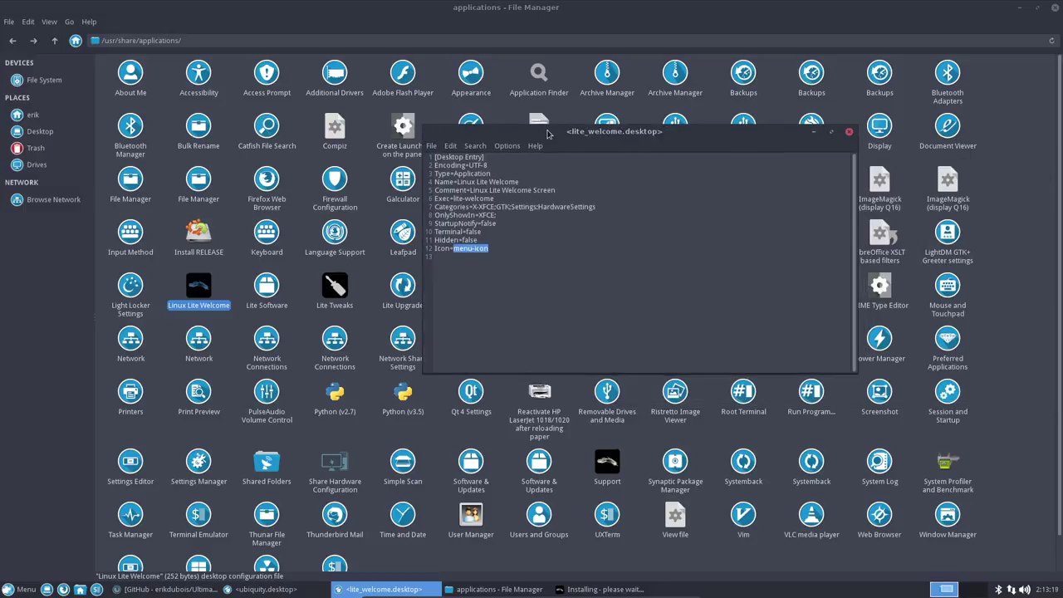
left_click(815, 134)
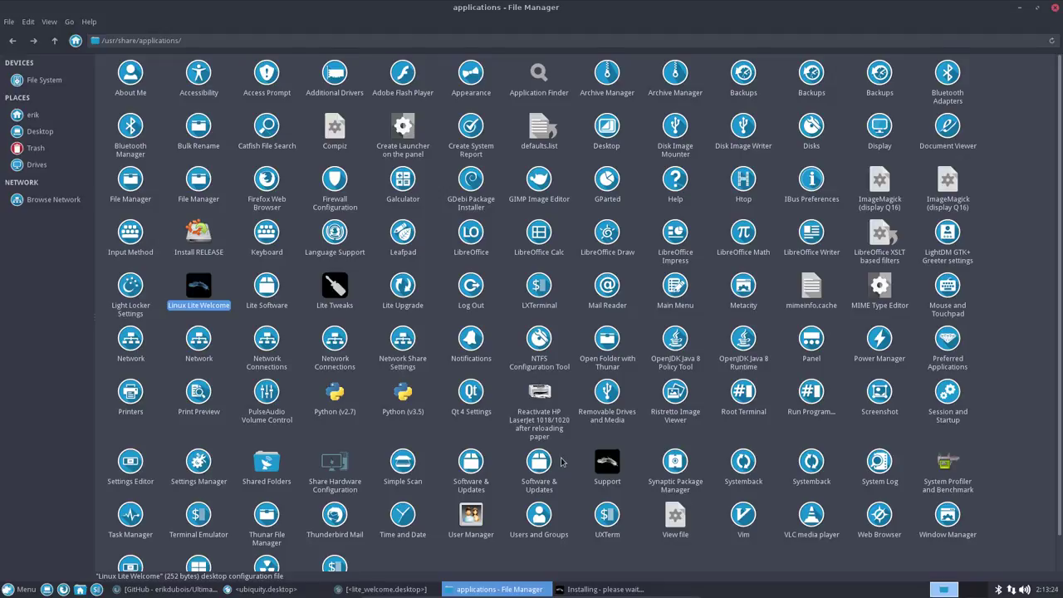
scroll(561, 461, "down", 1)
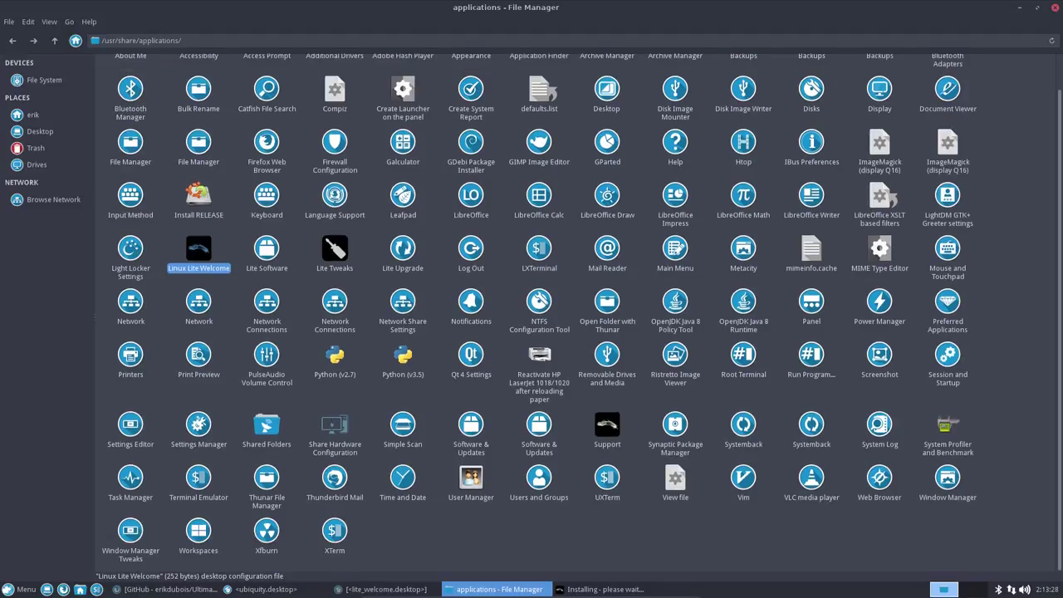
left_click(357, 407)
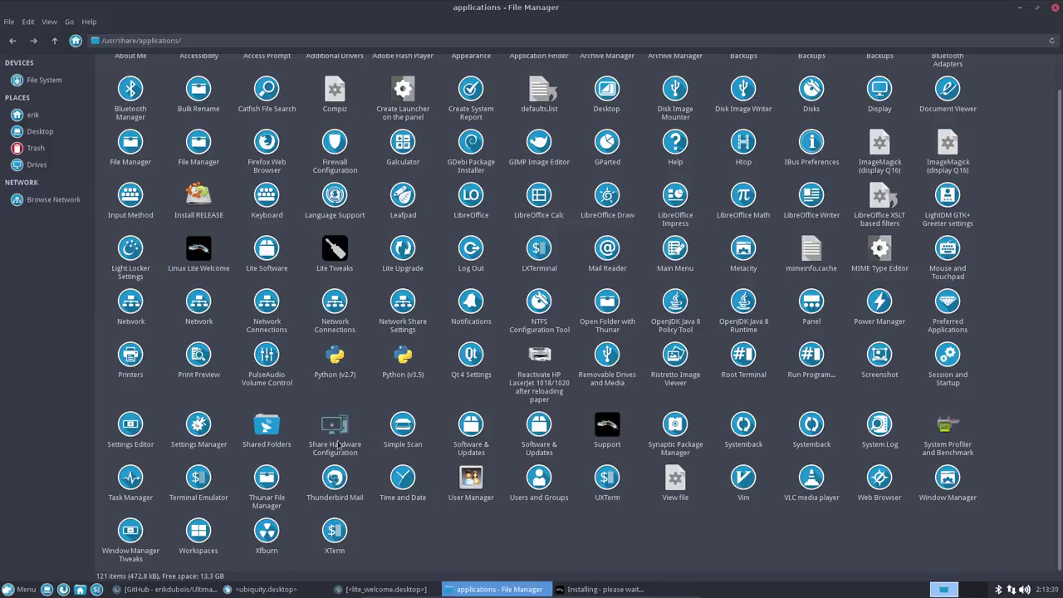
Close the applications folder window and the ubiquity.desktop editor, leaving the update progress dialog open on the desktop
left_click(1054, 7)
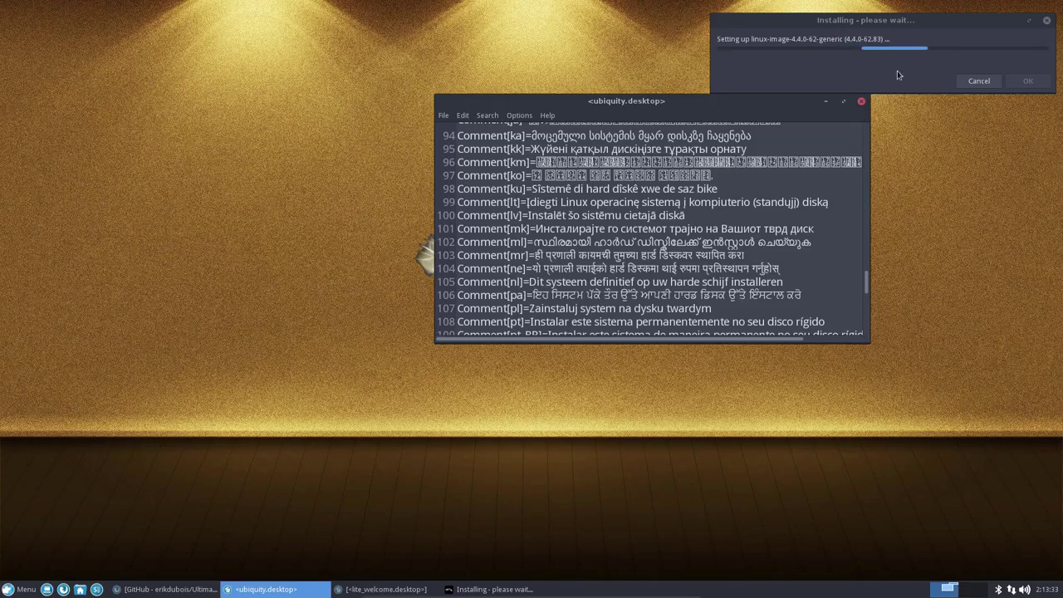
left_click(861, 100)
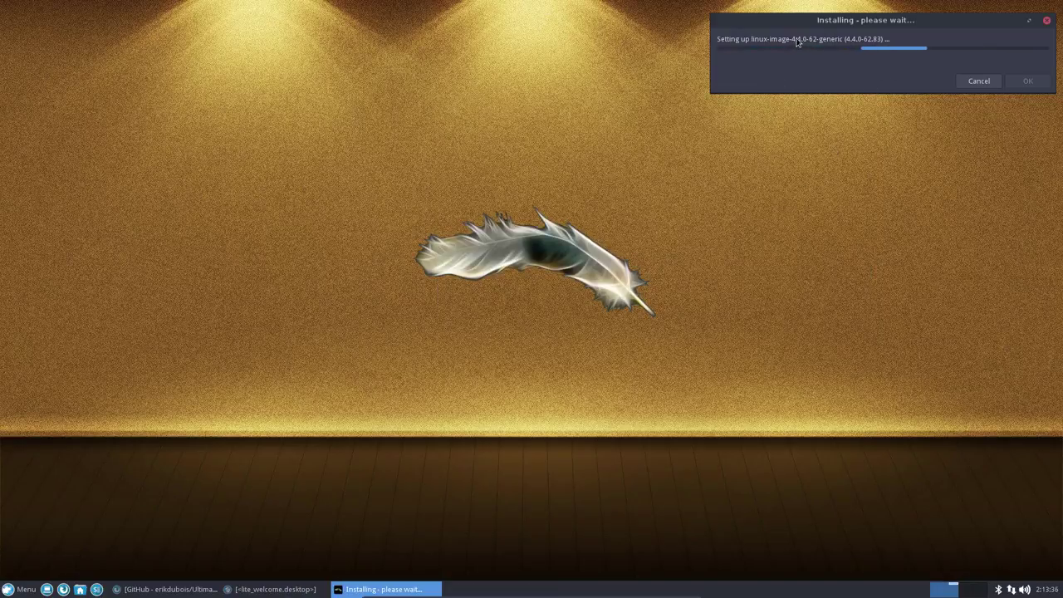
left_click(374, 323)
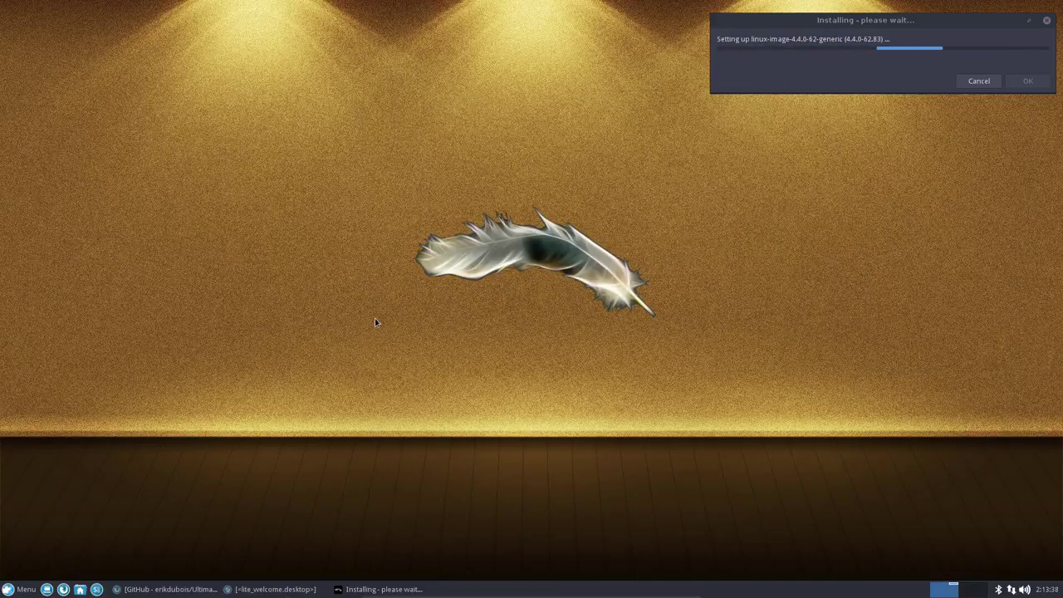
Check the running kernel version with uname -a in a new terminal, and close the terminal
key("ctrl+alt+t")
type("u")
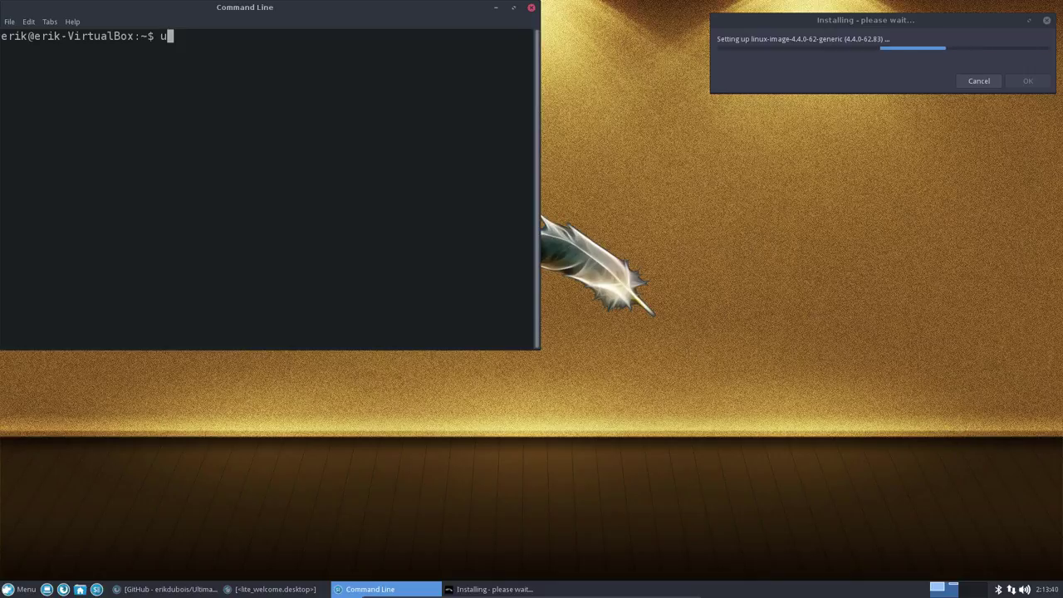
type("name -a")
key("Return")
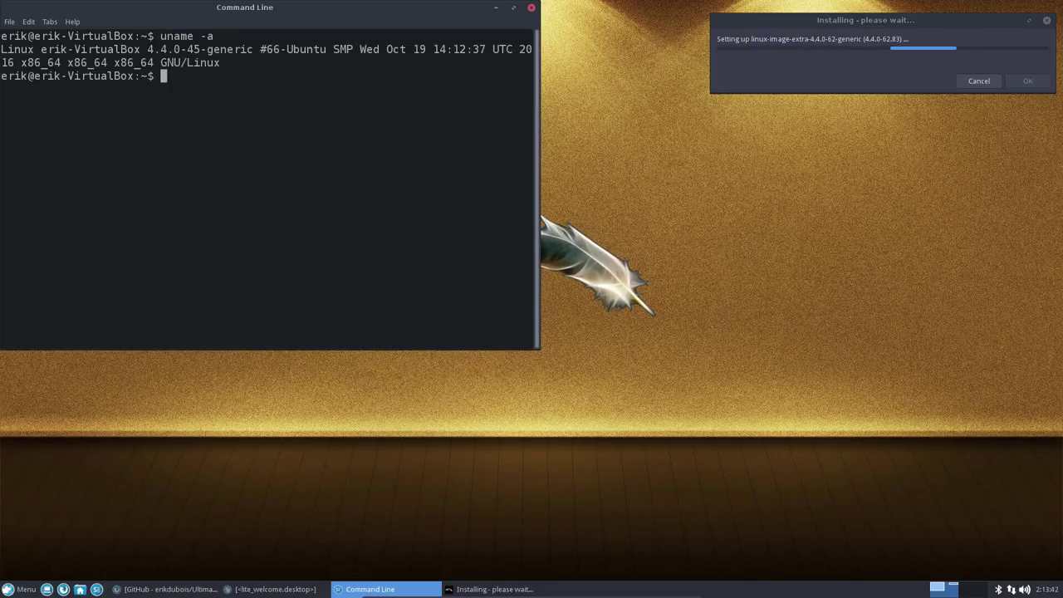
left_click(532, 9)
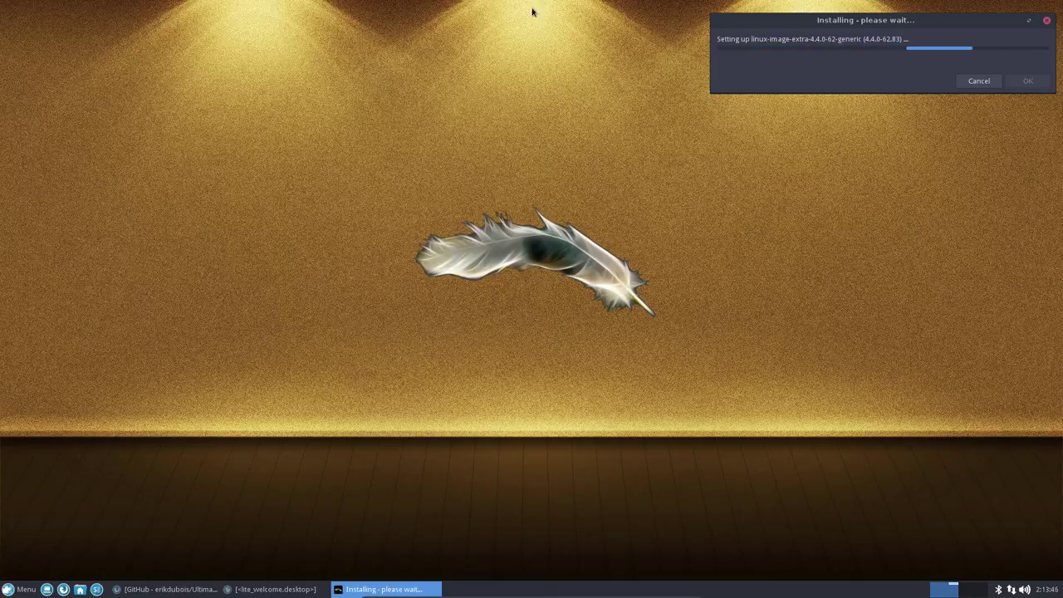
Look over the themed icons in the application menu's categories, including Internet, Settings and My Computer, and close the menu
left_click(21, 588)
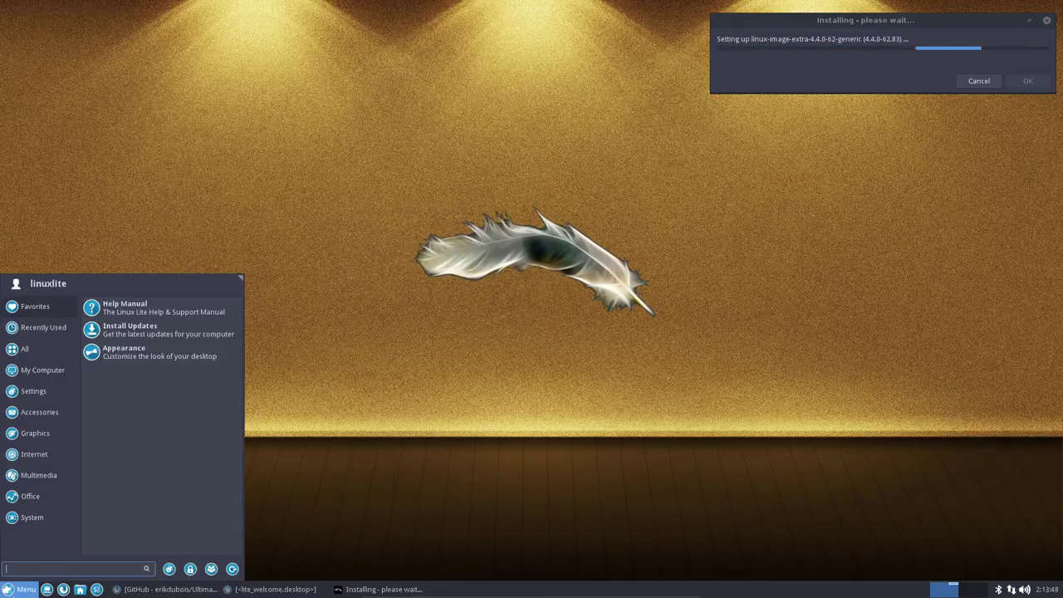
mouse_move(30, 496)
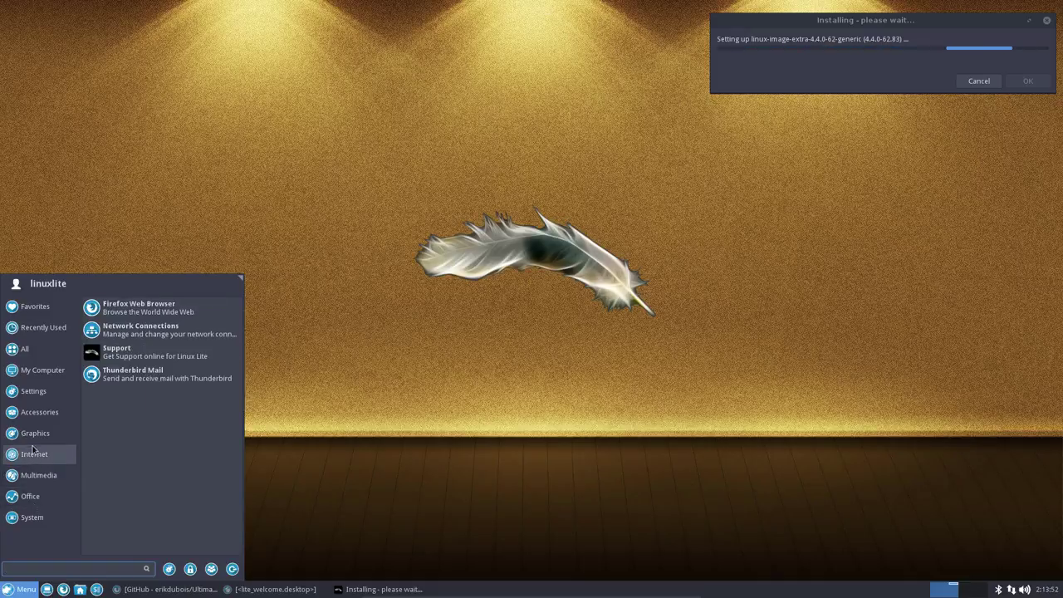
mouse_move(35, 438)
mouse_move(37, 415)
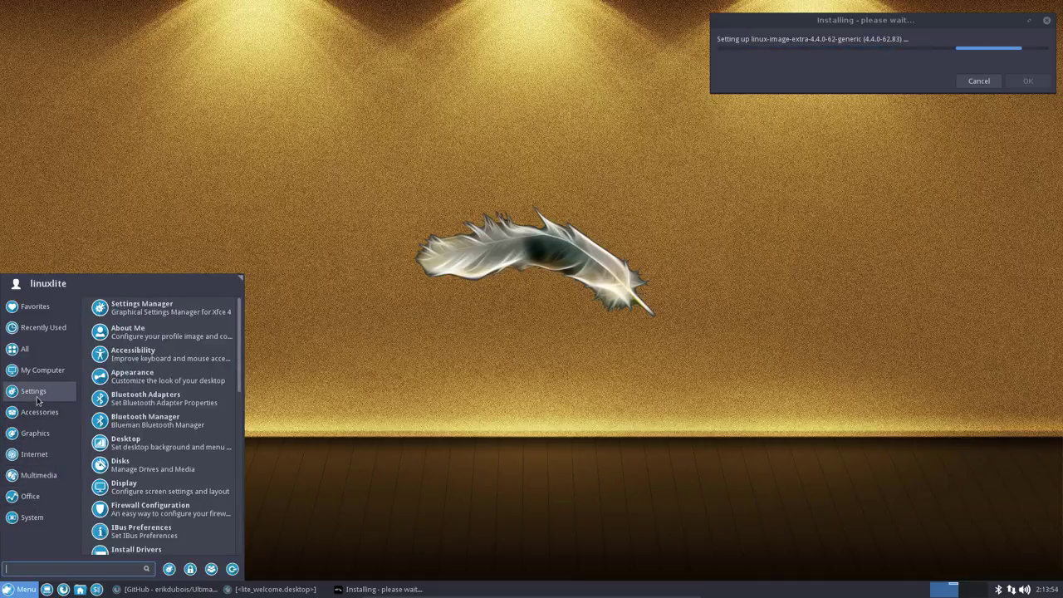
mouse_move(36, 359)
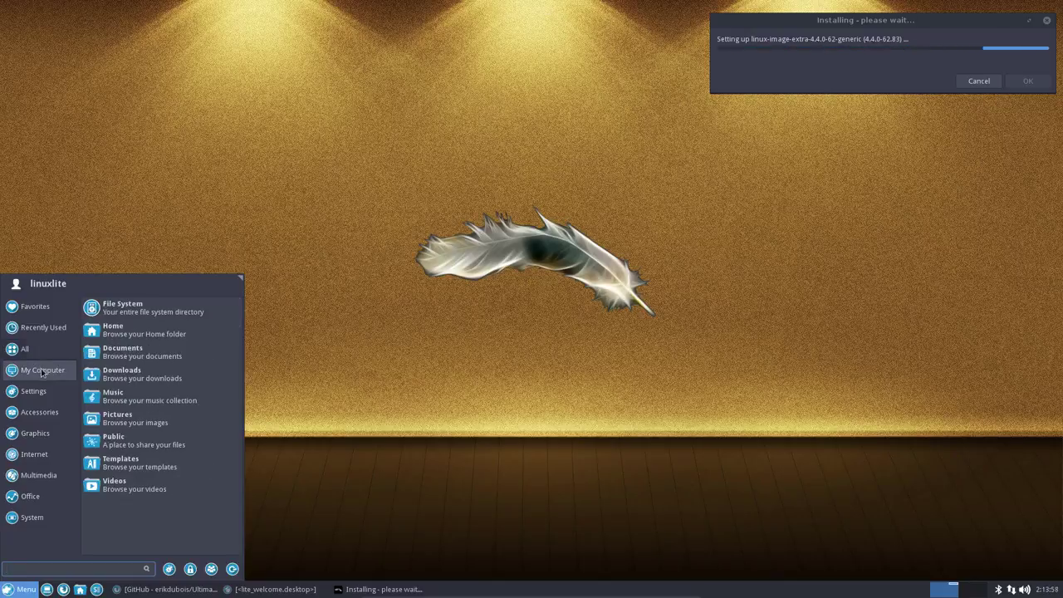
left_click(432, 480)
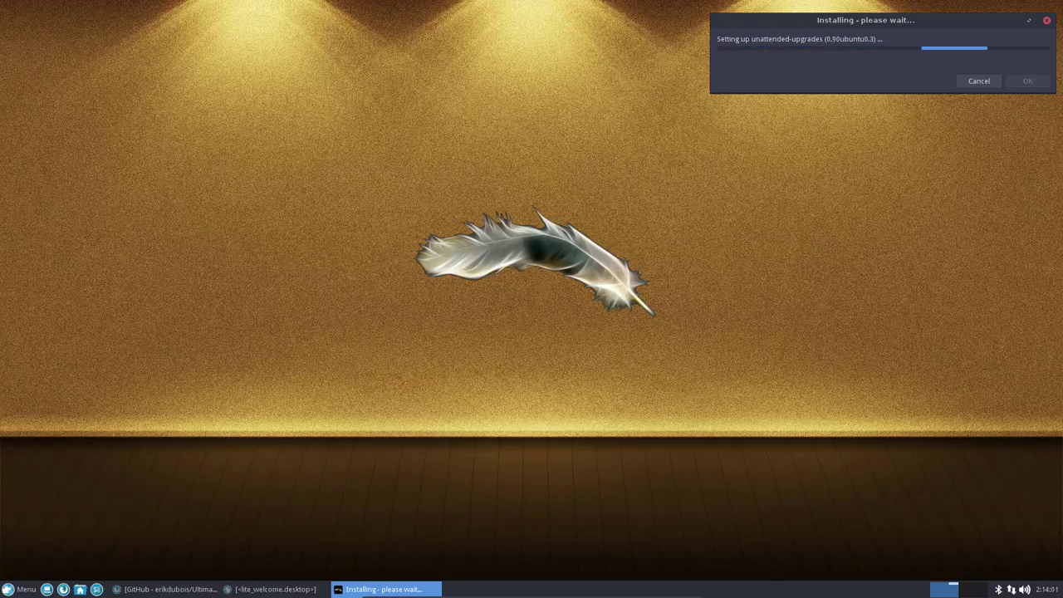
Take the linuxlite virtual machine out of full-screen mode and dismiss the context menu of the host's camera tray icon
key("ctrl+f")
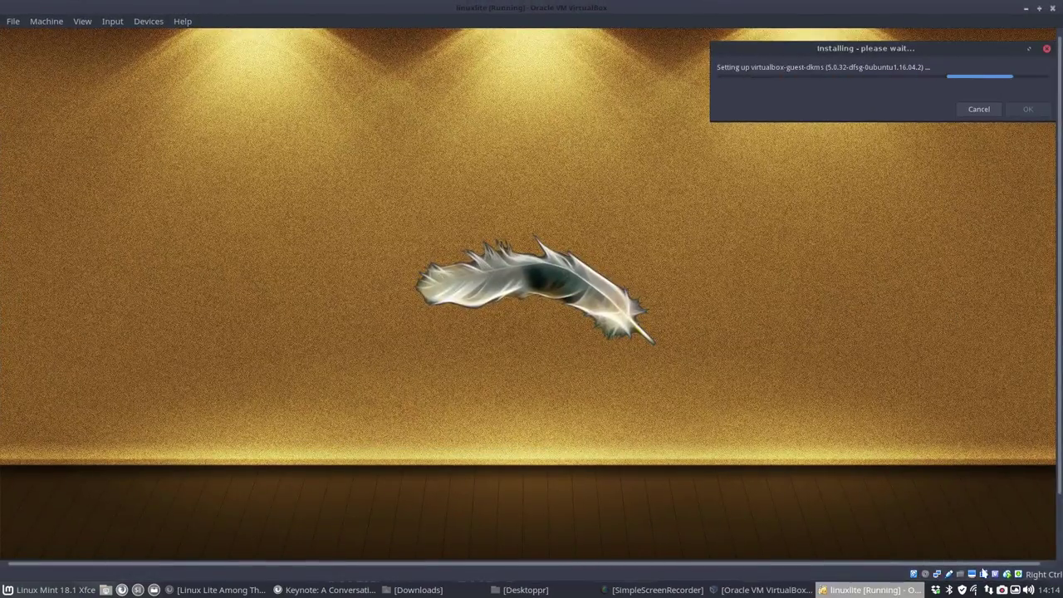
right_click(1002, 591)
key("Escape")
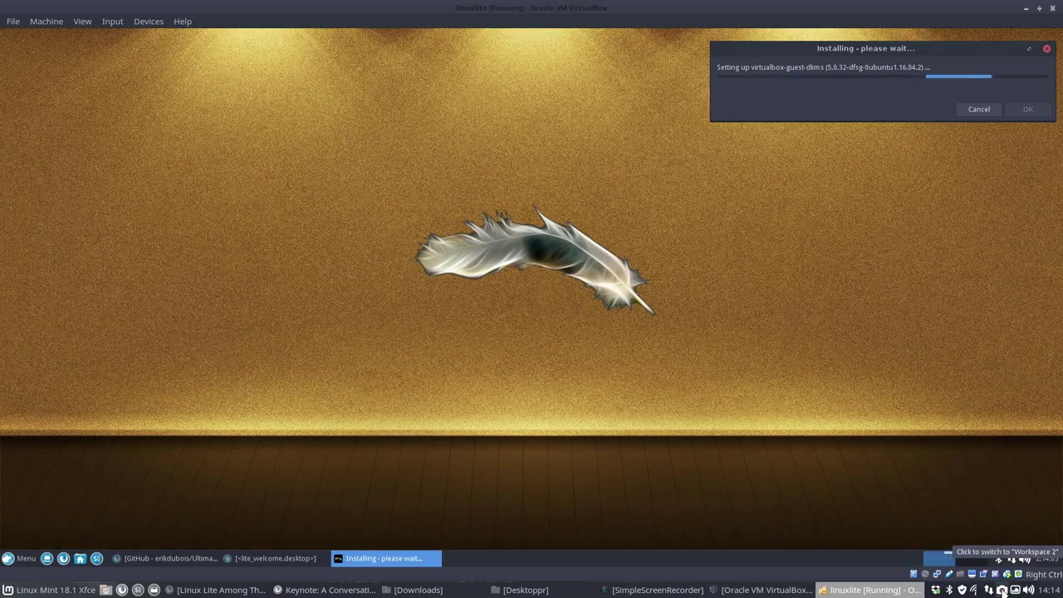